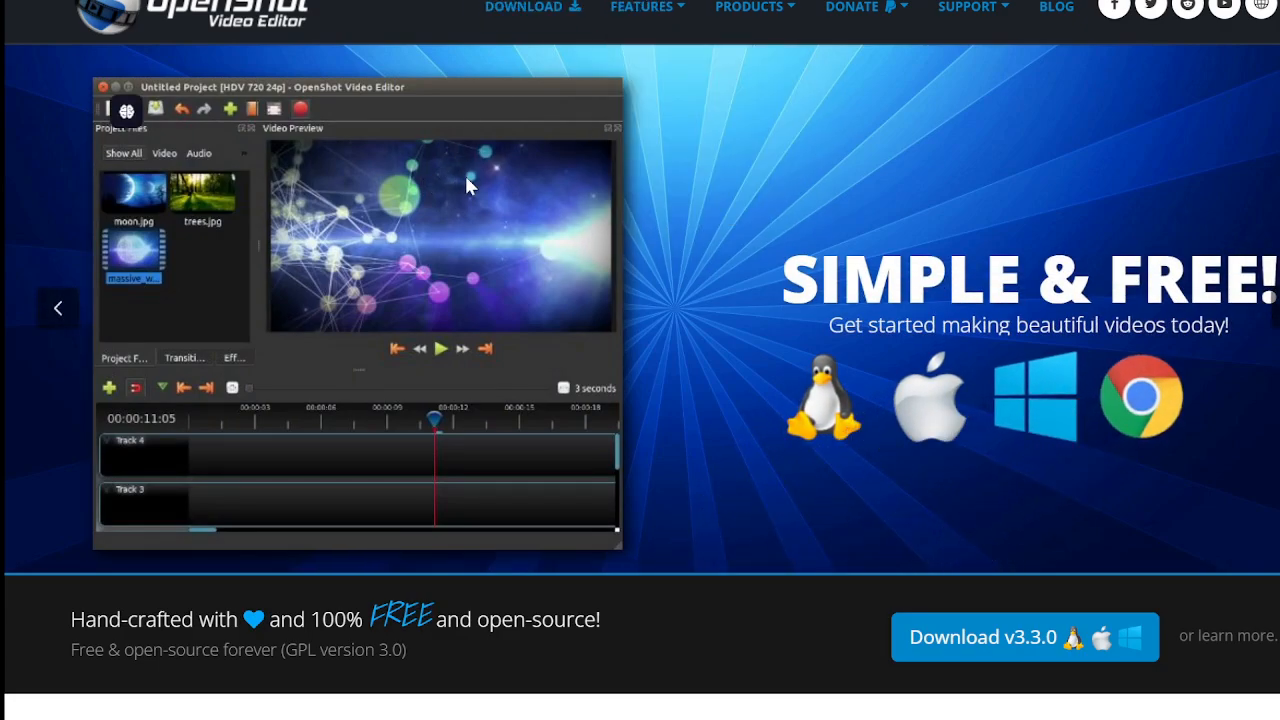
Request the OpenShot v3.3.0 64-bit Windows installer from the official download page and cancel saving it
scroll(676, 280, down, 1)
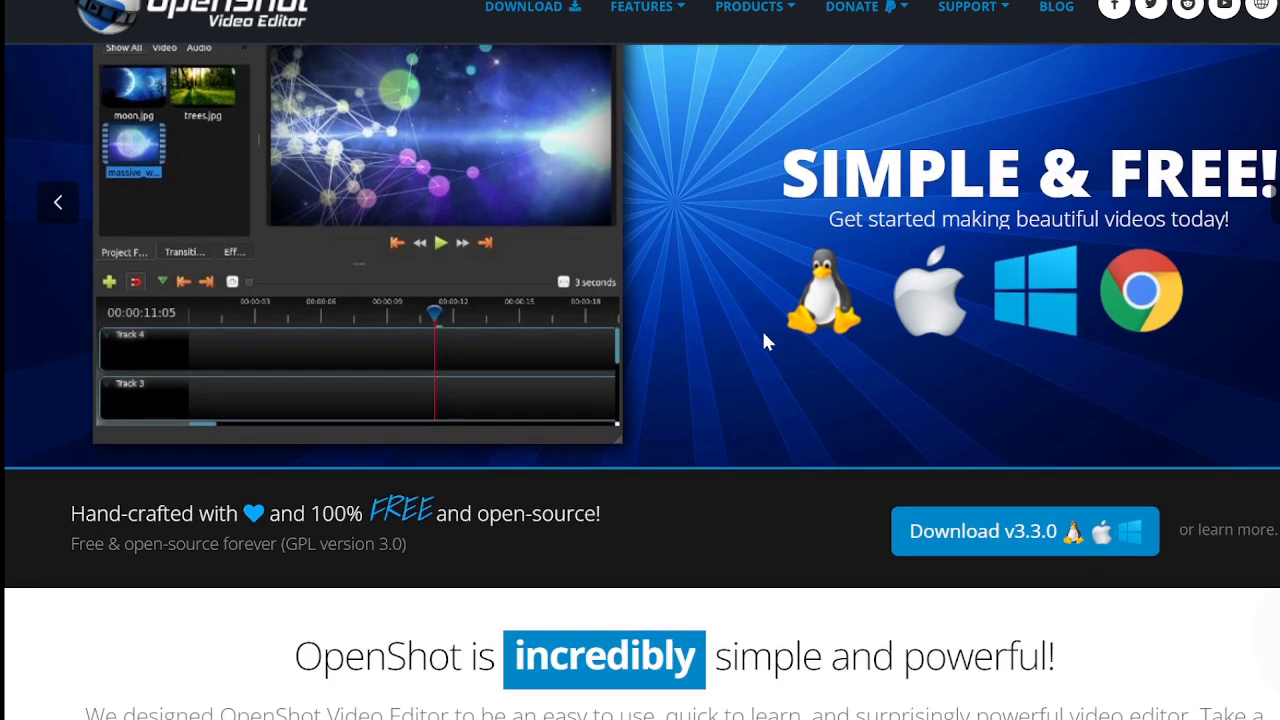
click(1066, 535)
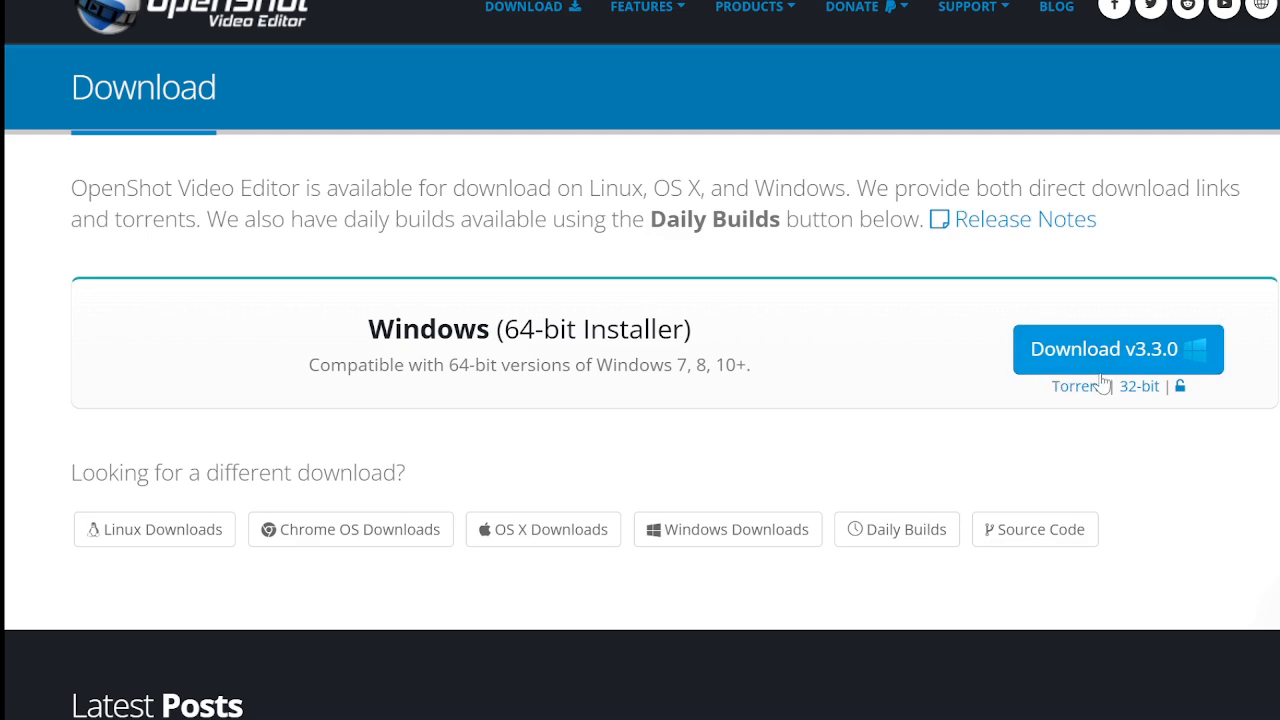
click(1175, 358)
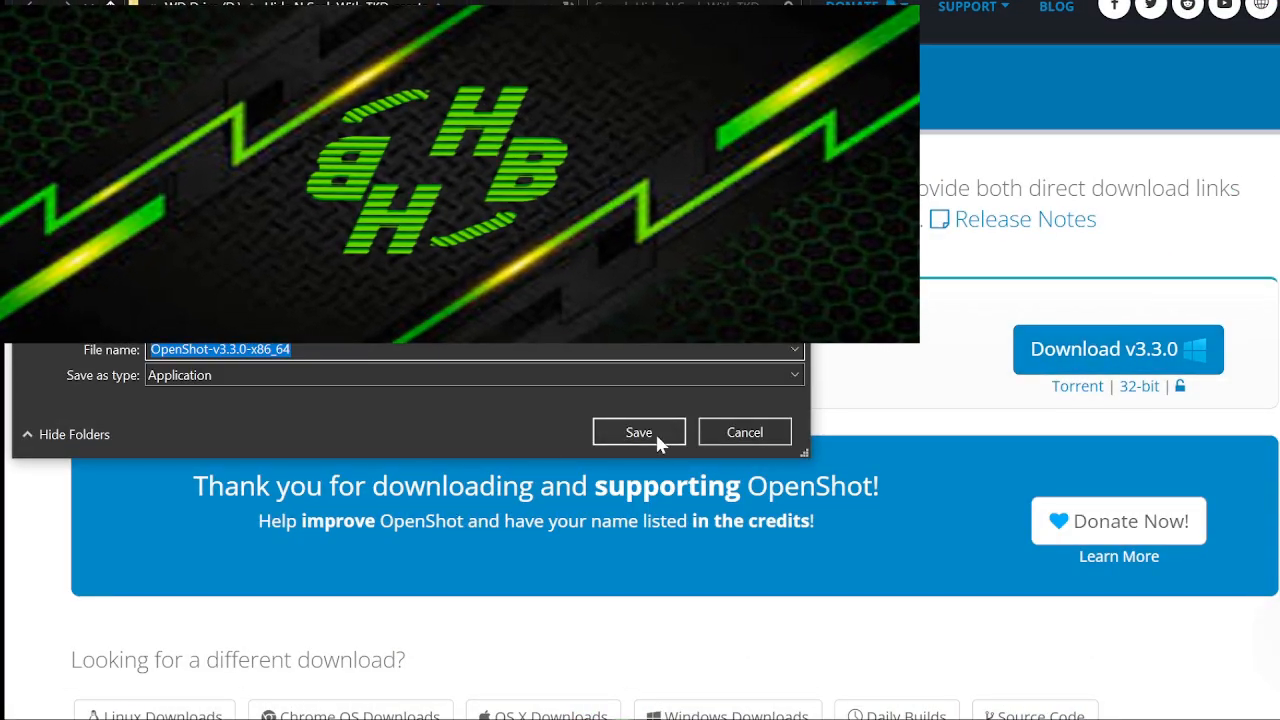
click(744, 432)
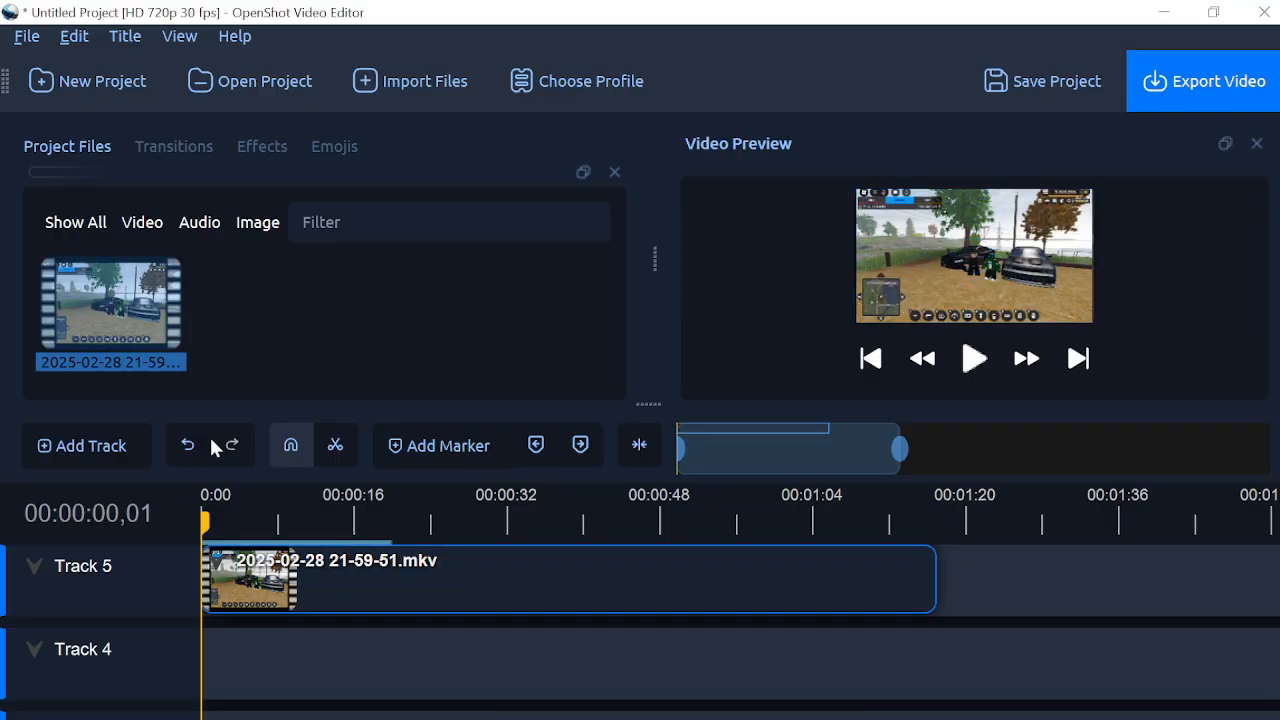
Scrub through the Track 5 clip at several points, play it briefly, and return the playhead to about 6 seconds
drag(205, 518, 142, 538)
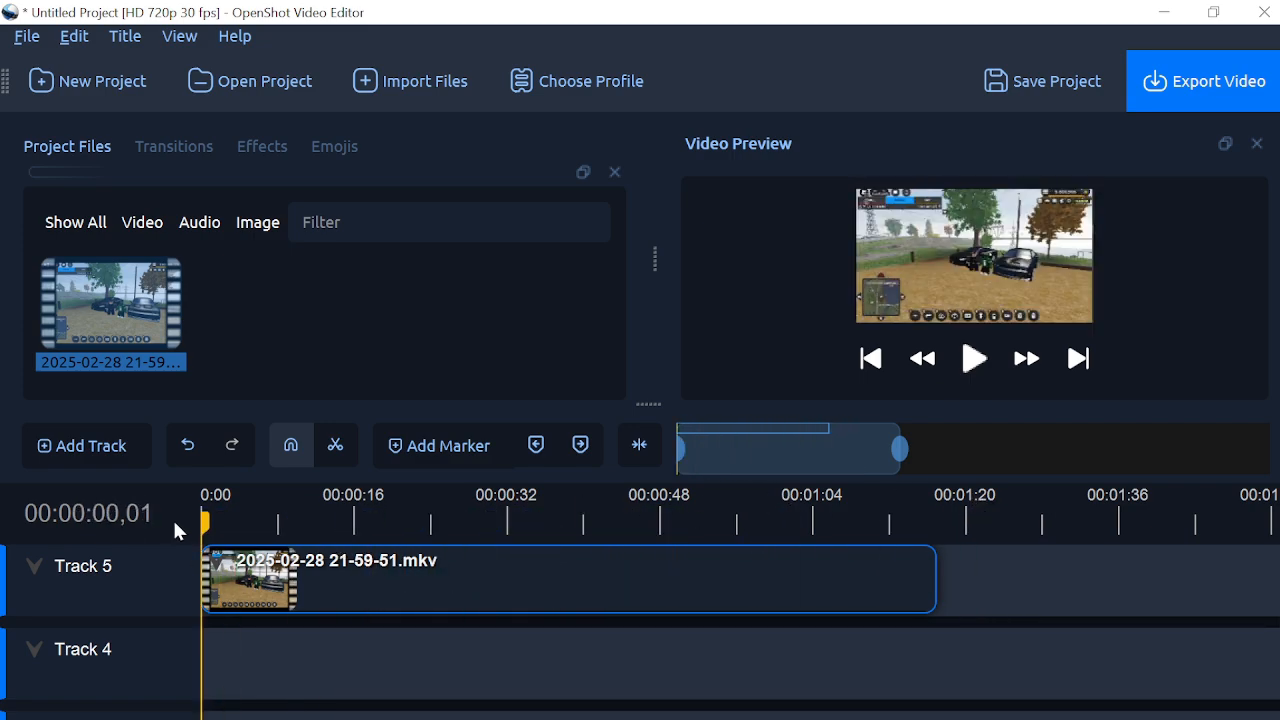
mouse_move(288, 564)
mouse_down()
mouse_move(330, 568)
mouse_move(290, 565)
mouse_up()
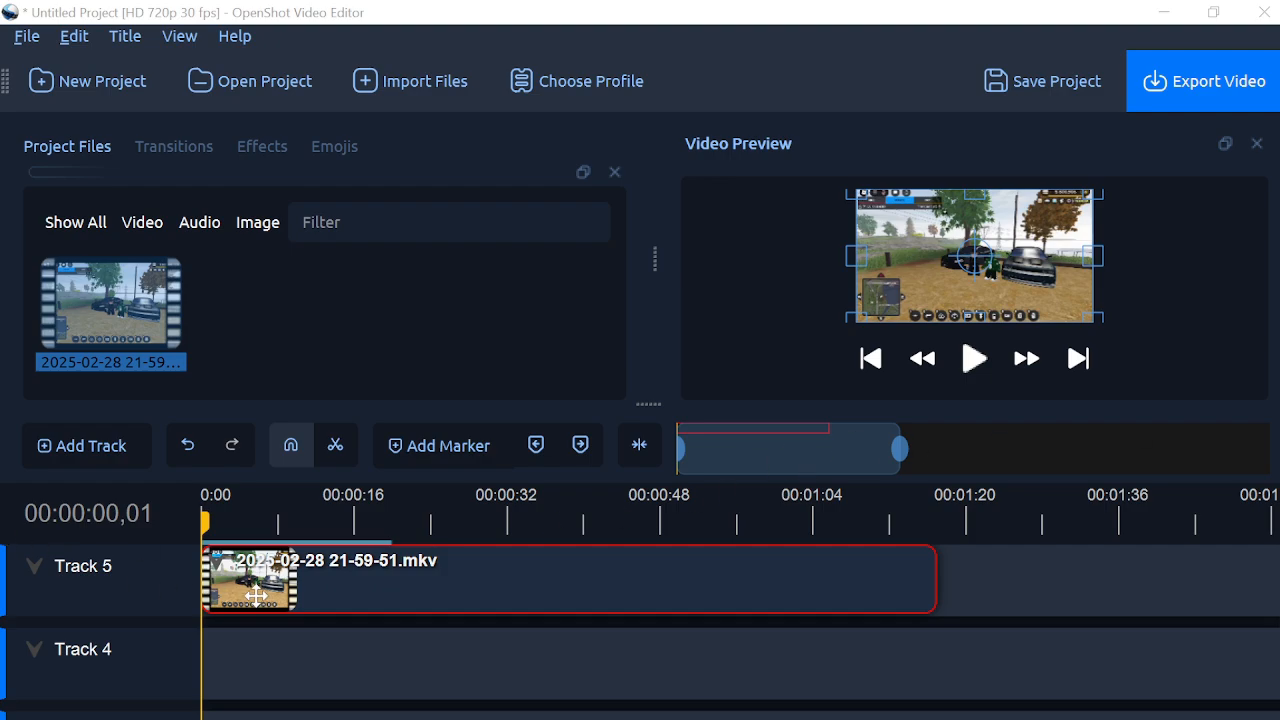
click(261, 522)
click(479, 520)
click(316, 520)
click(486, 520)
click(364, 520)
click(304, 520)
key(space)
key(space)
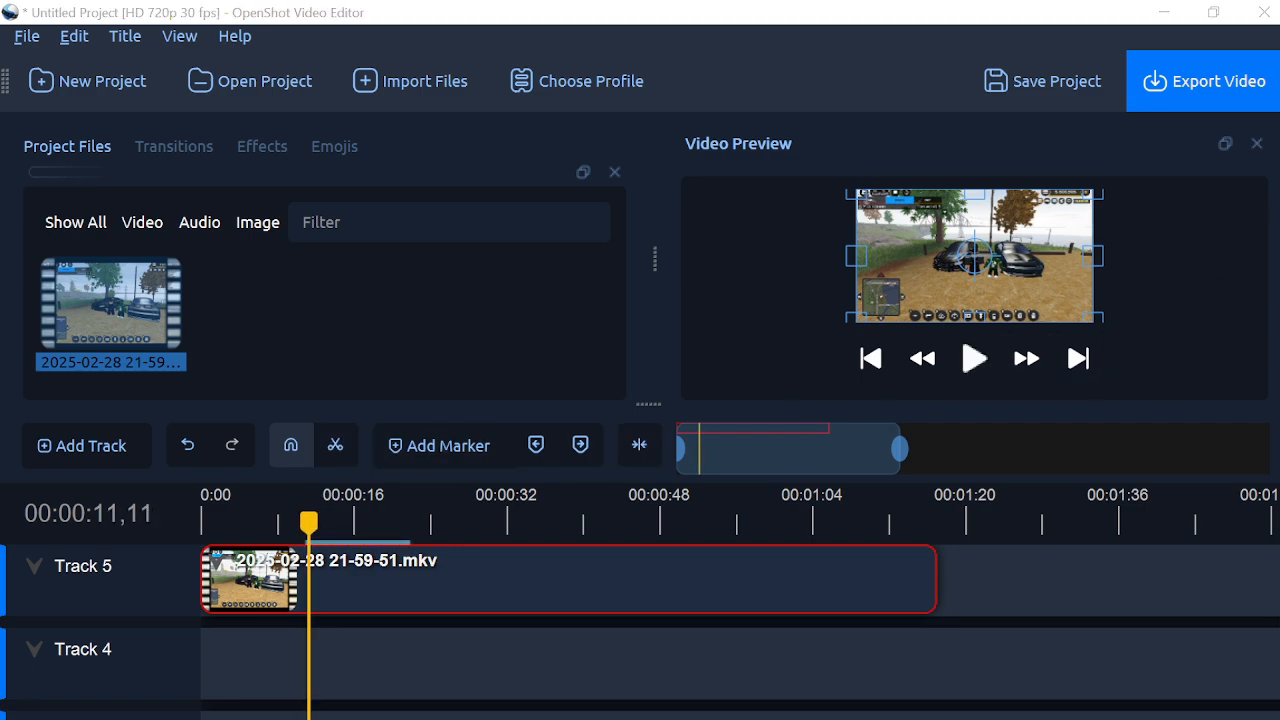
drag(1252, 378, 311, 323)
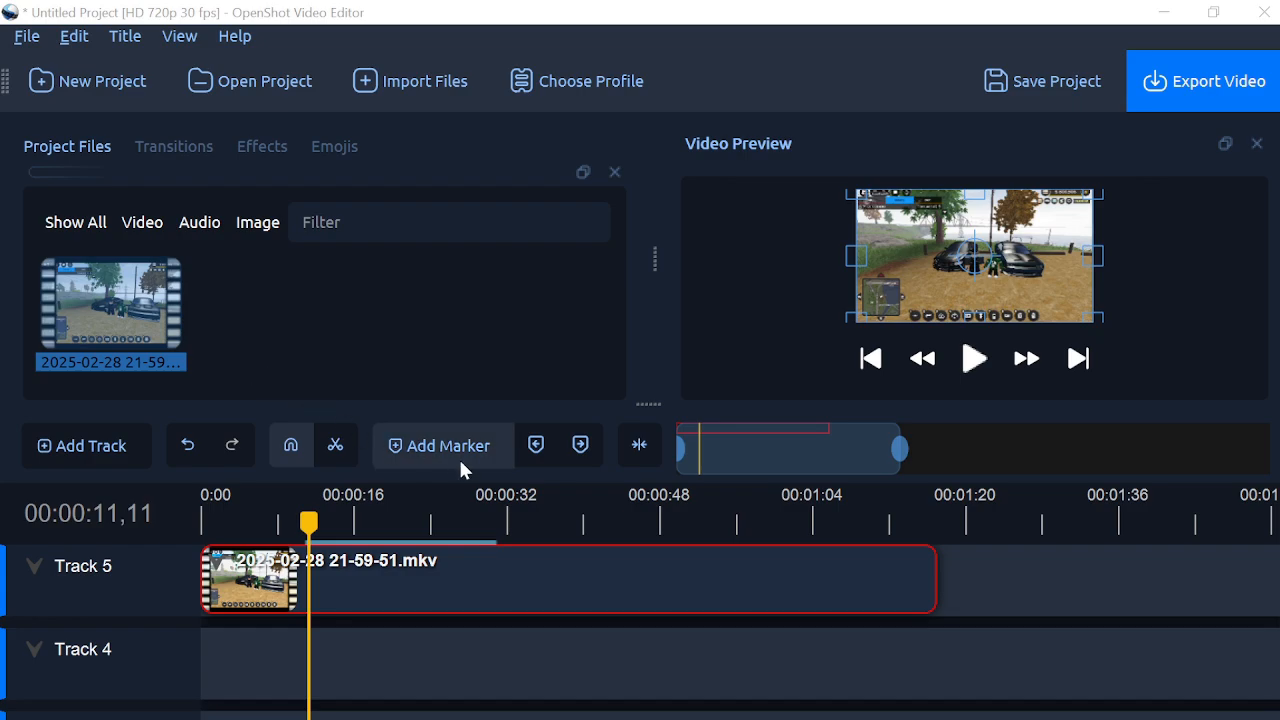
drag(308, 520, 263, 520)
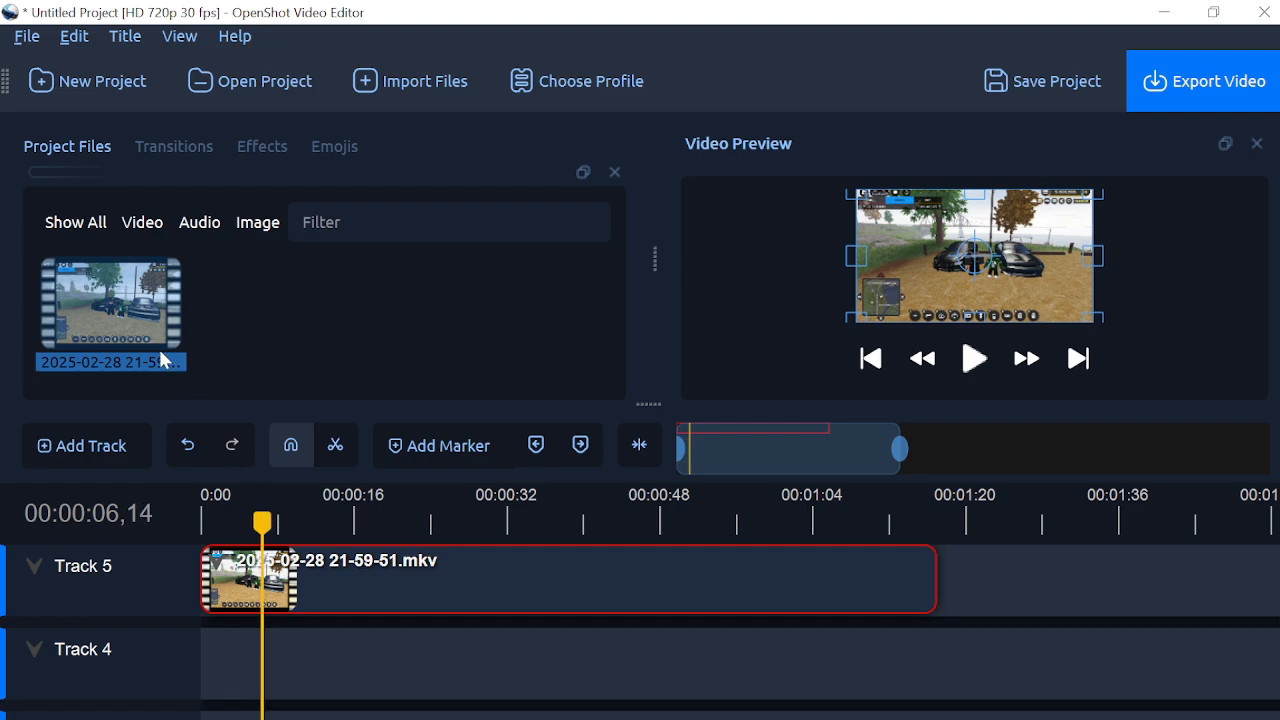
drag(123, 314, 200, 325)
drag(110, 310, 445, 686)
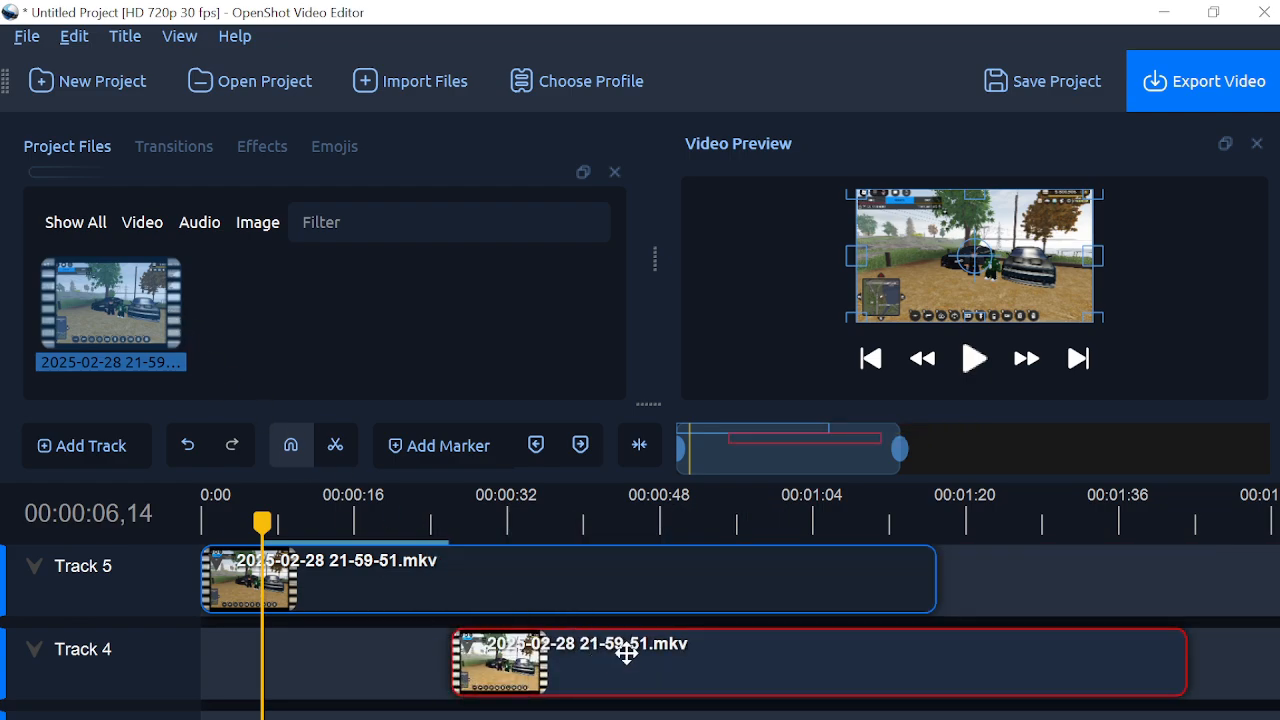
key(Delete)
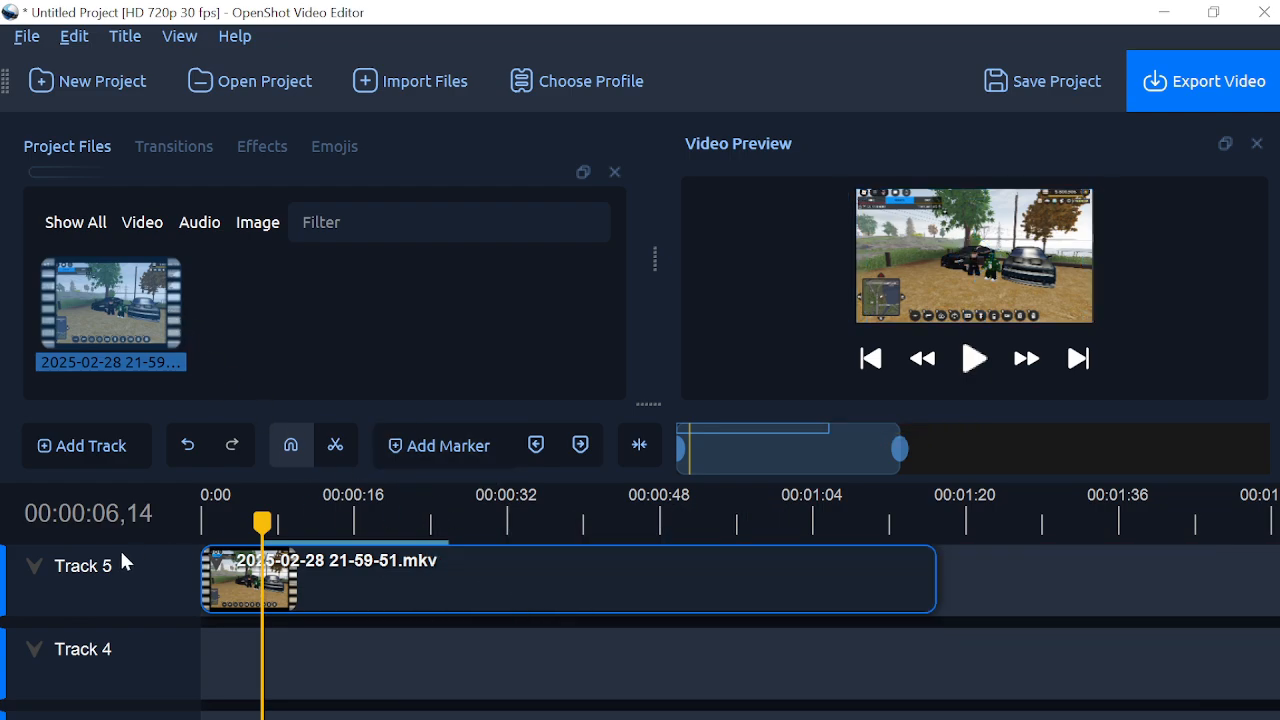
Play the timeline briefly from about 6 seconds, pause it, and enable the Razor tool
key(space)
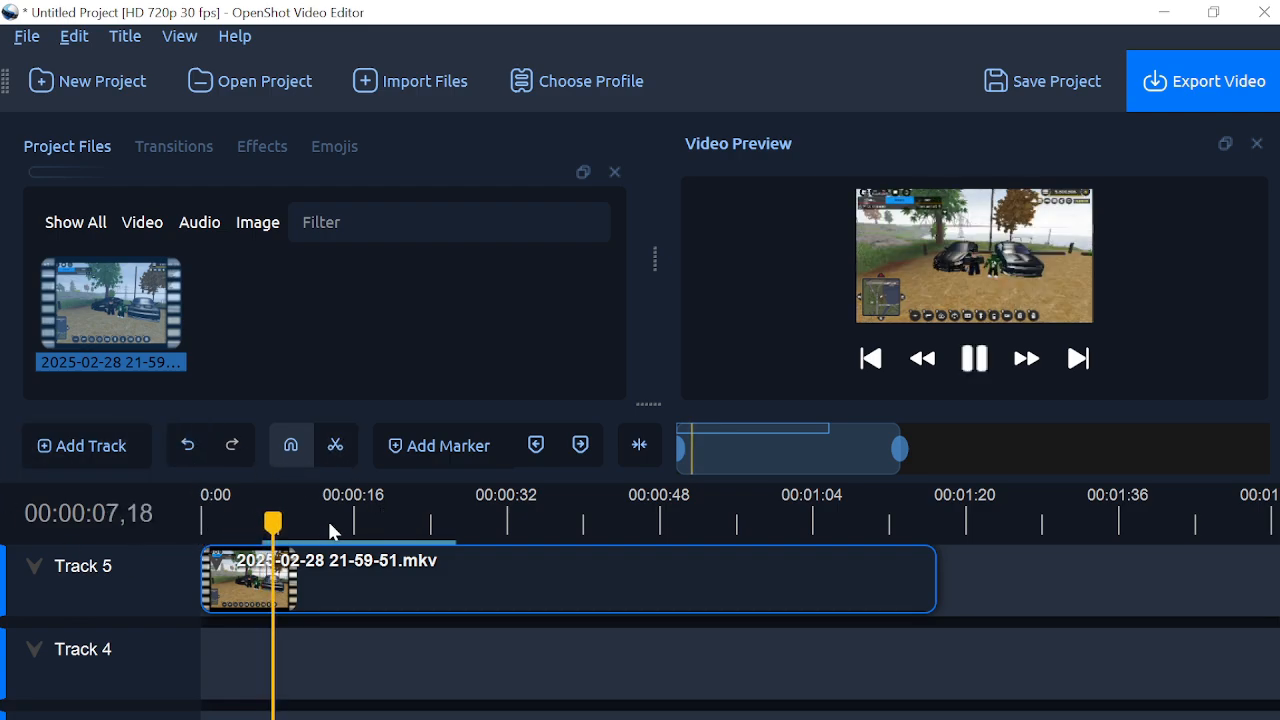
key(space)
click(334, 447)
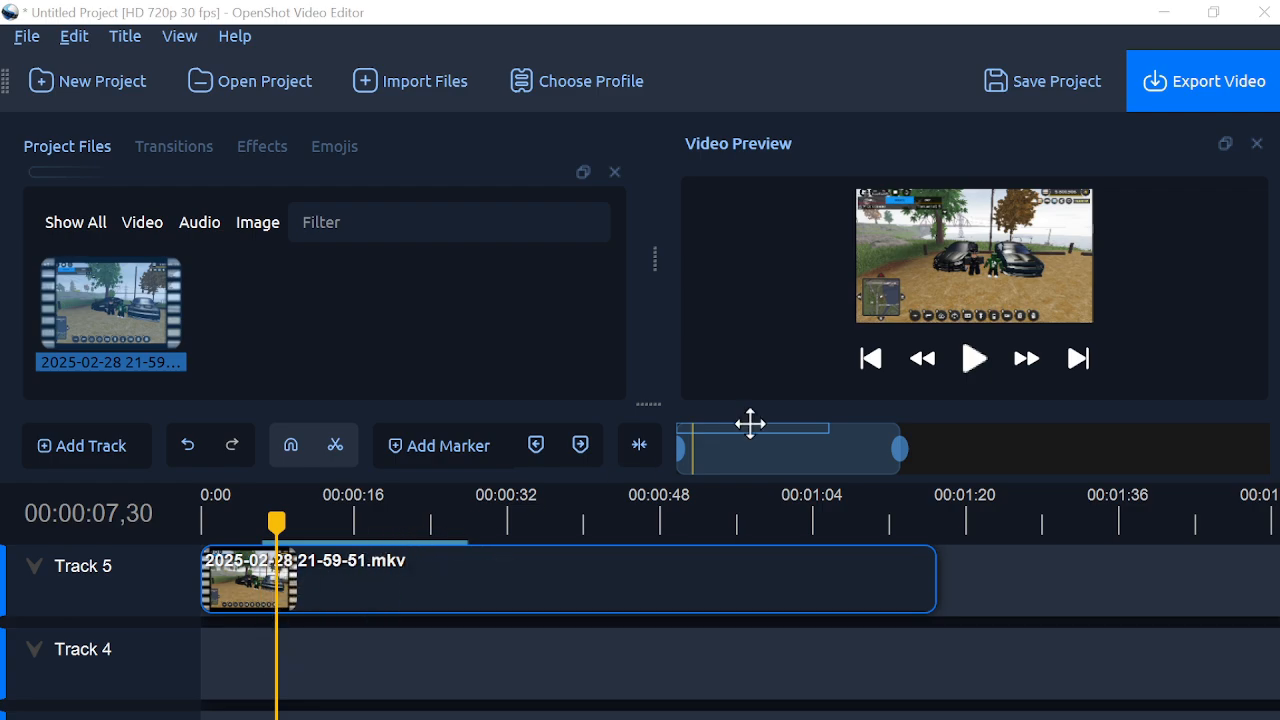
Play and pause the preview repeatedly, advancing the playhead to about 18 seconds
click(982, 370)
click(975, 370)
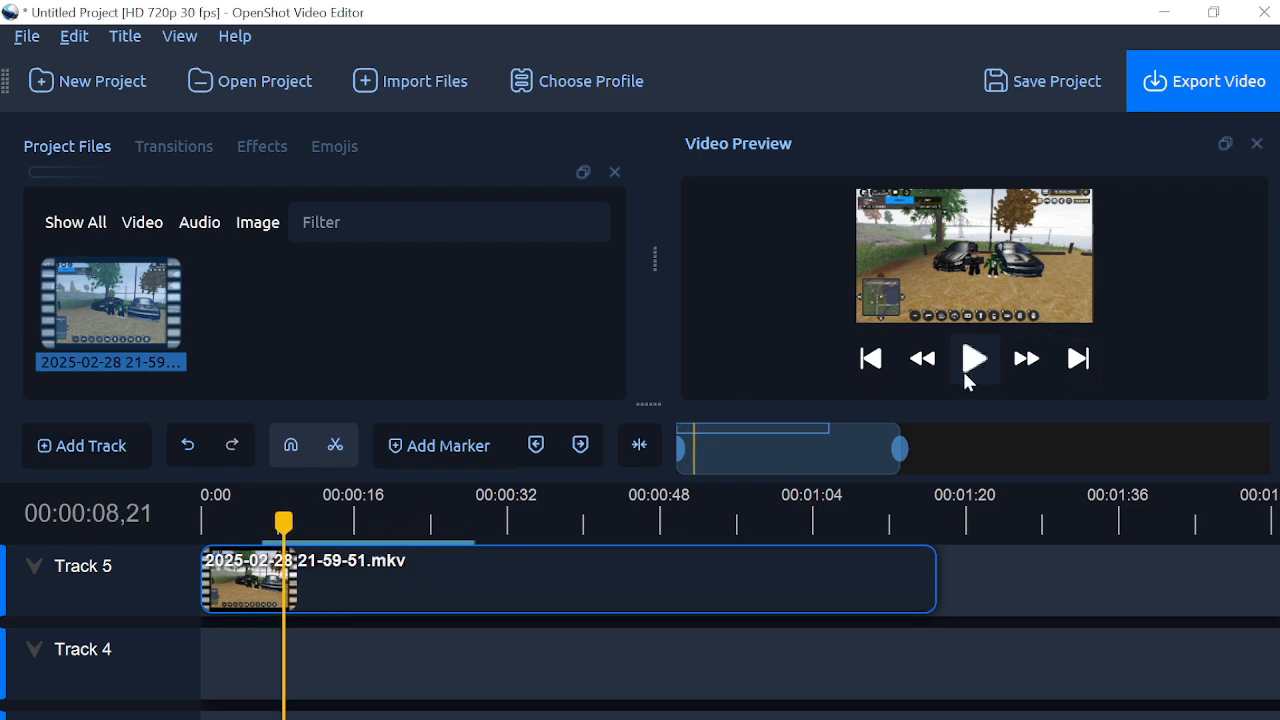
click(972, 367)
click(972, 367)
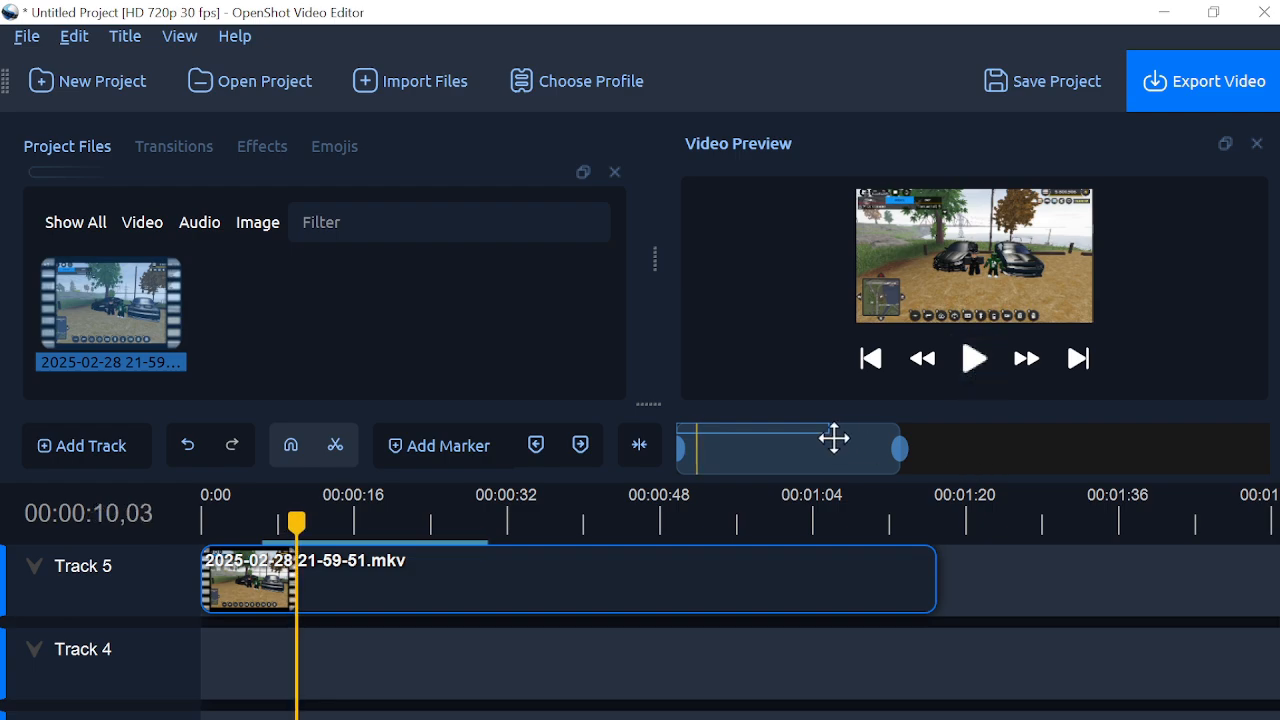
key(space)
key(space)
key(space)
key(space)
key(space)
key(space)
key(space)
key(space)
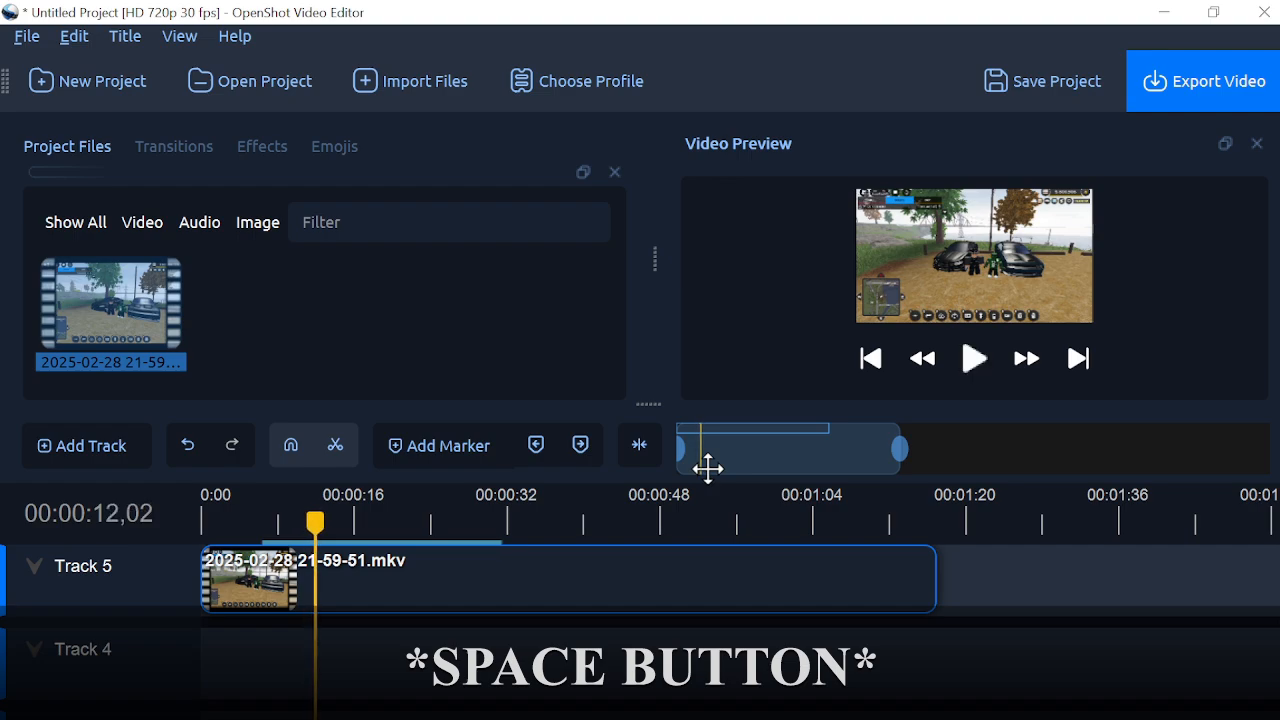
key(space)
key(space)
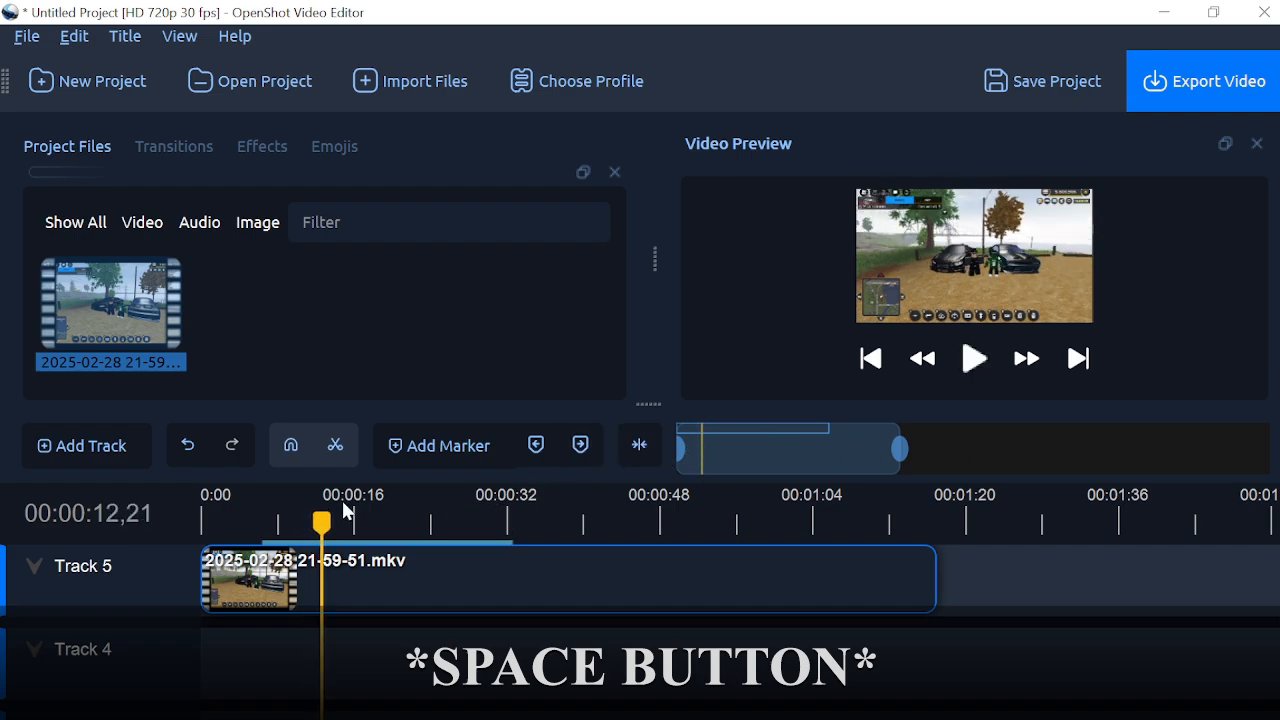
key(space)
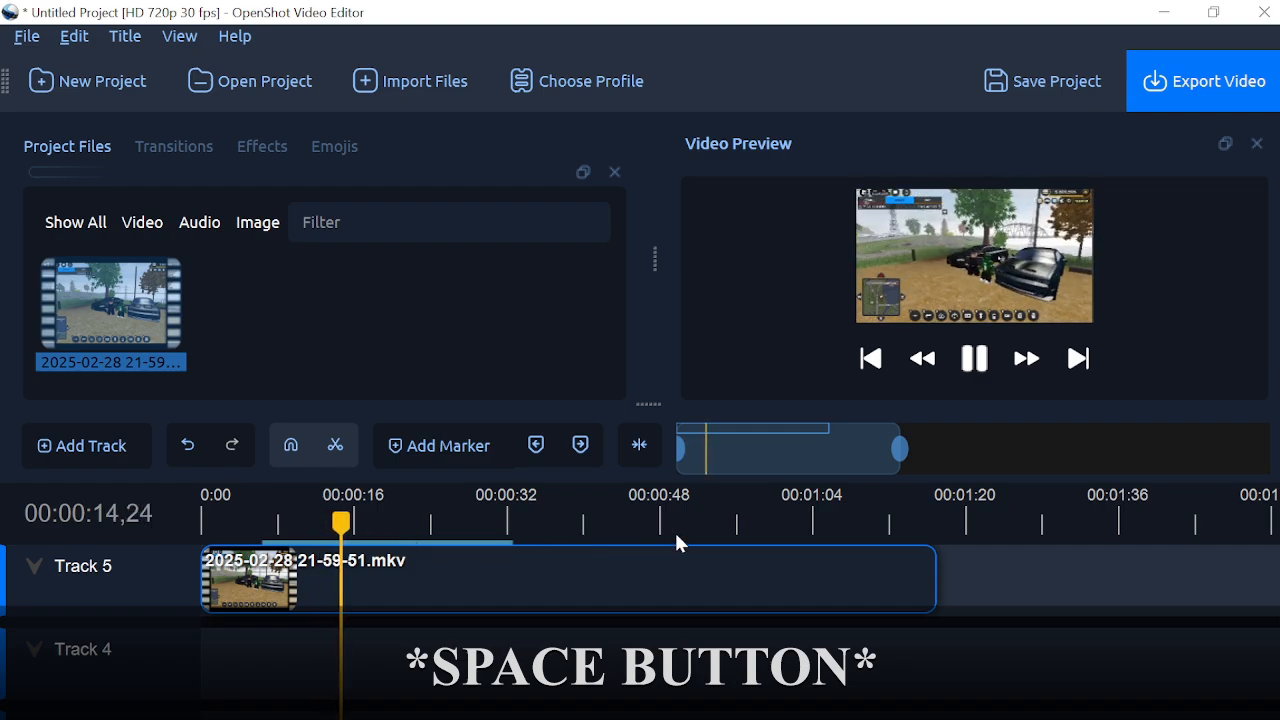
key(space)
key(space)
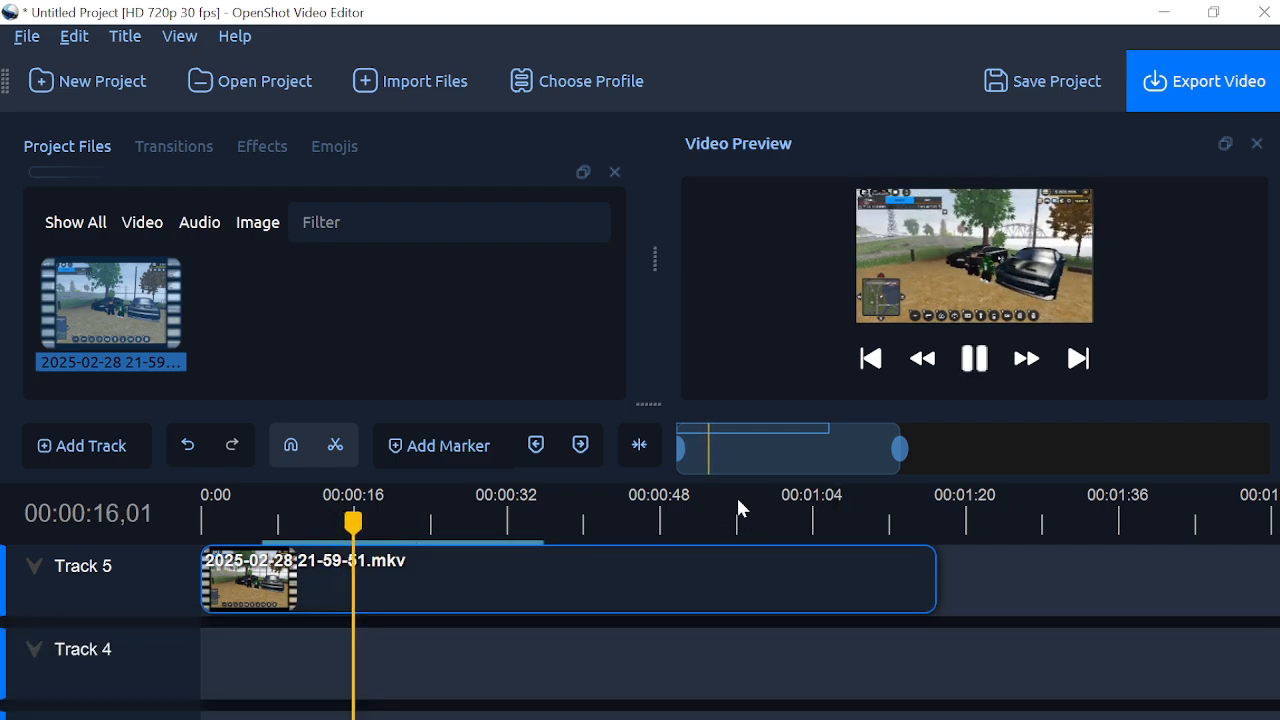
key(space)
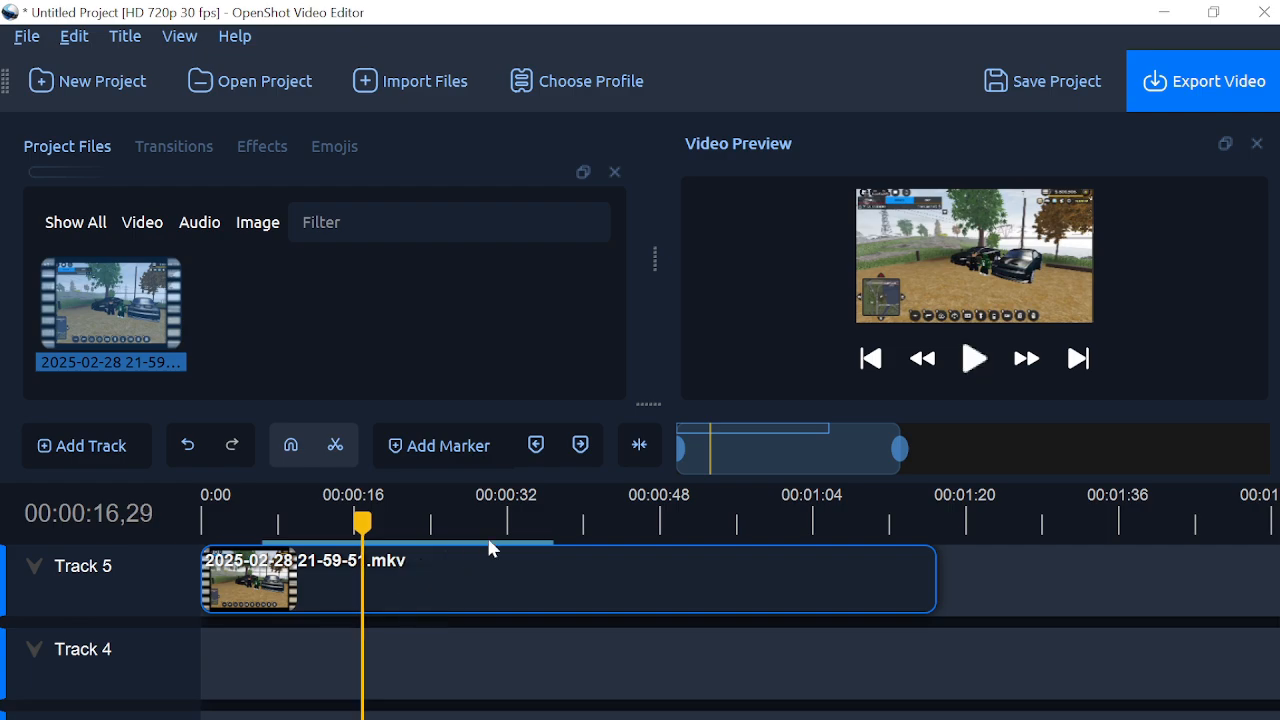
key(space)
key(space)
key(space)
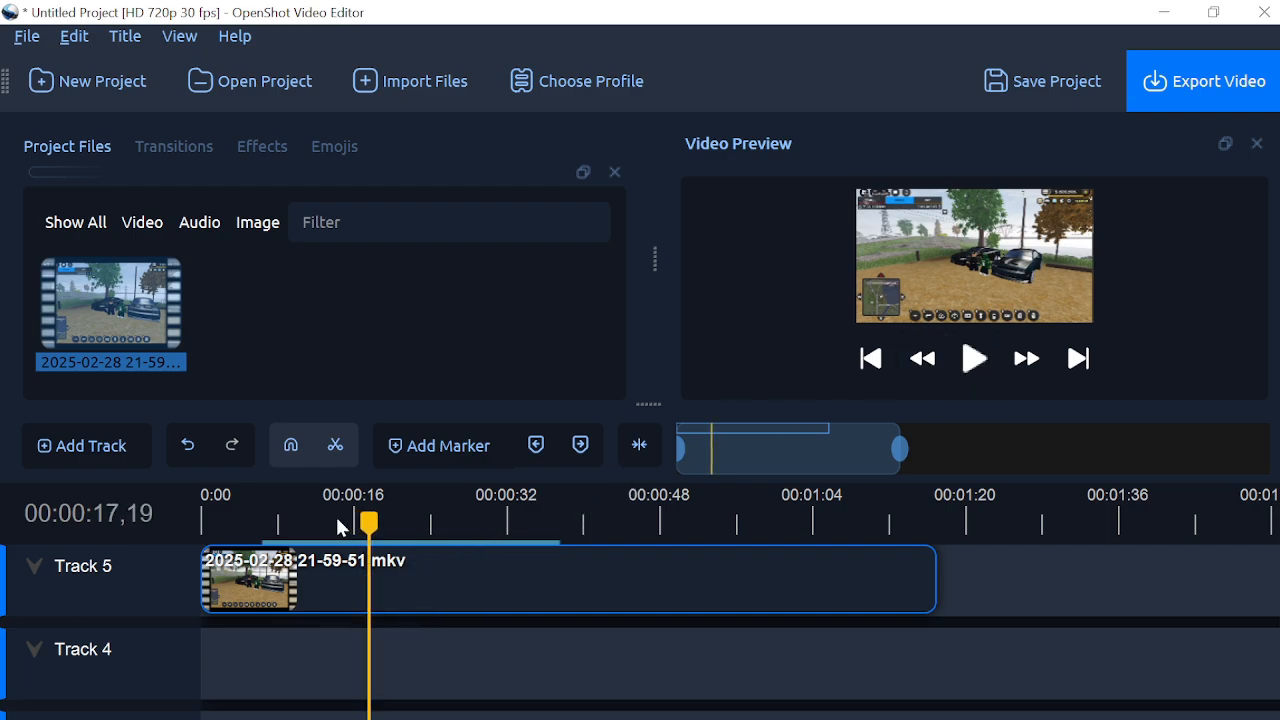
key(space)
key(space)
key(space)
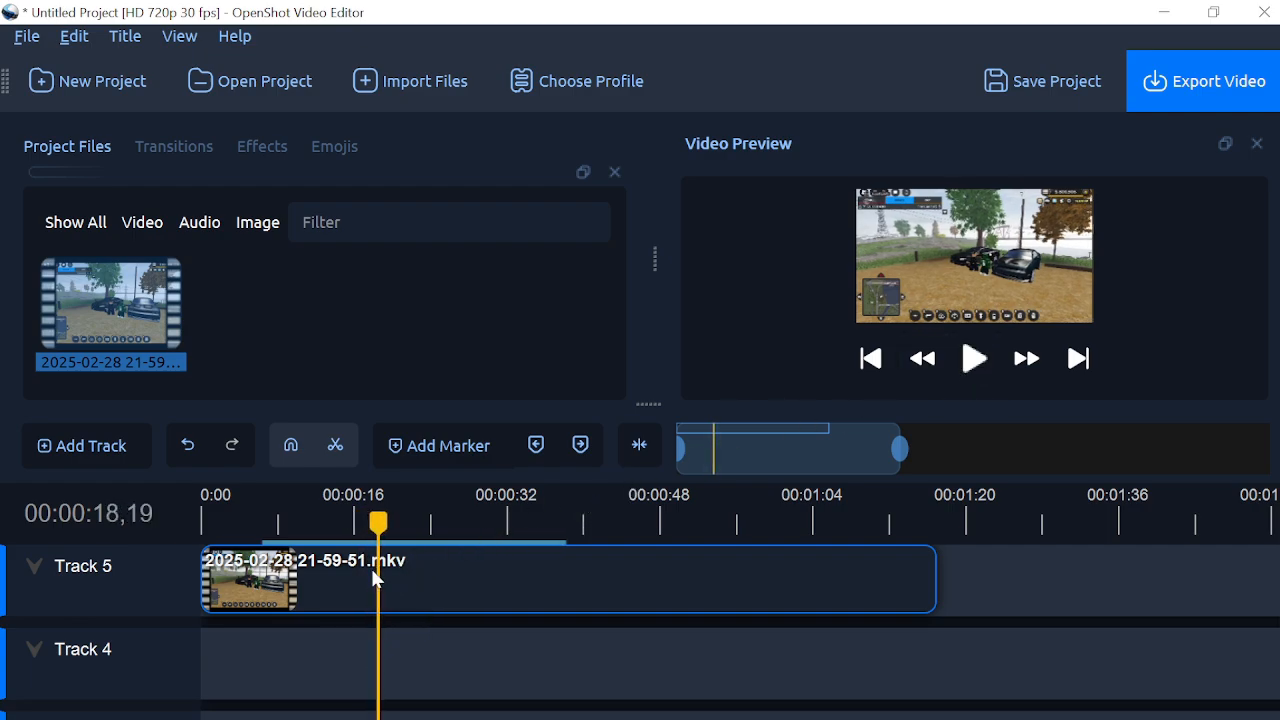
Split the Track 5 clip at about 18 seconds and shift the second part to start at about 29 seconds
click(370, 575)
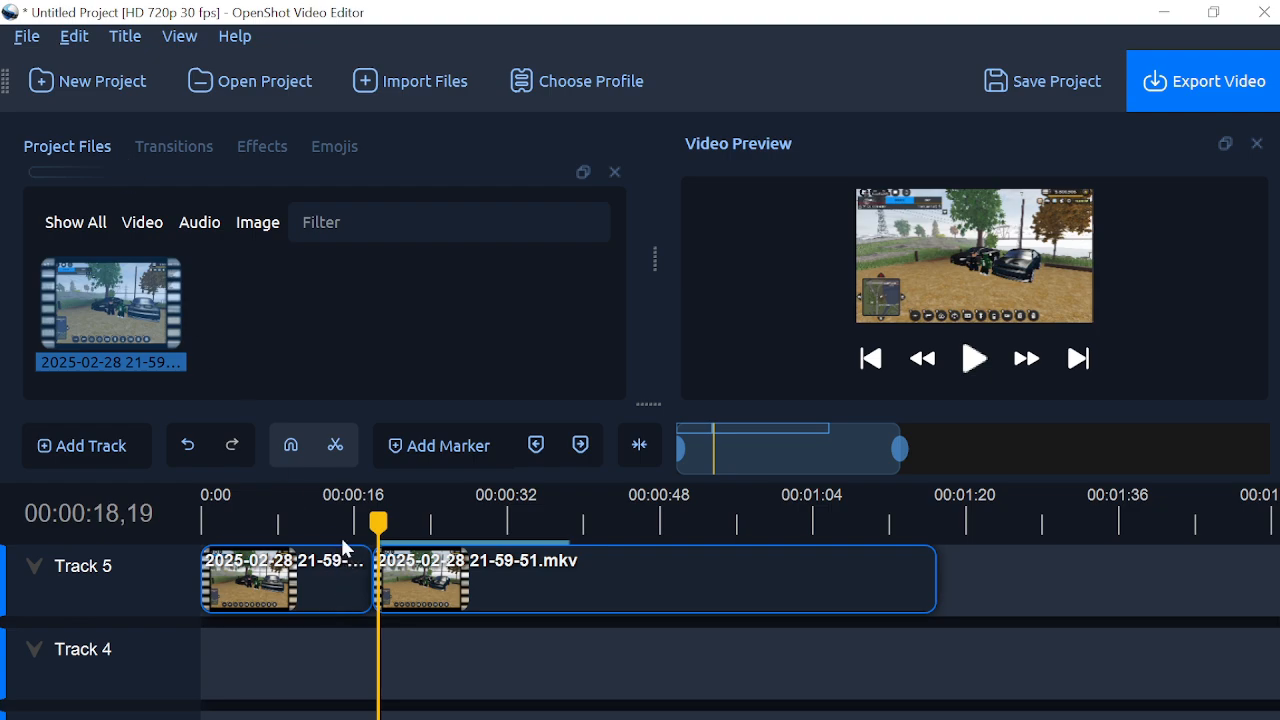
click(338, 445)
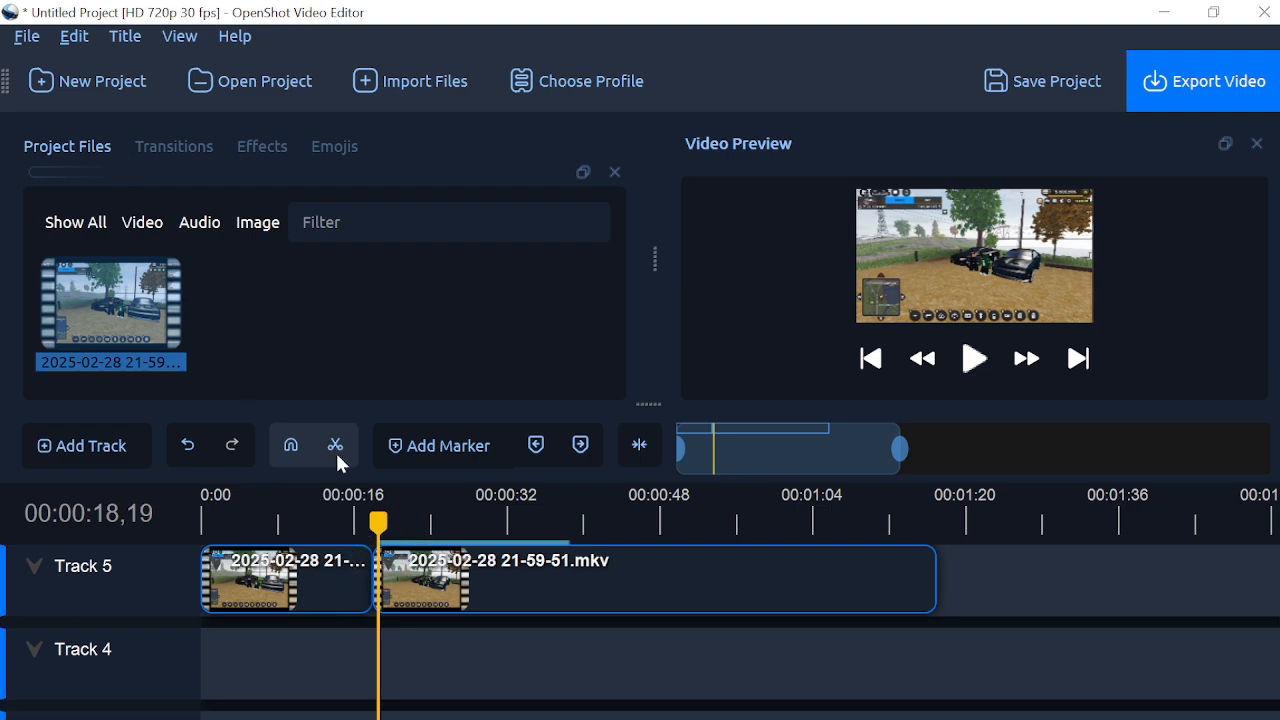
drag(465, 594, 566, 584)
Split the second Track 5 clip at about 38 seconds and delete the short piece before the cut
drag(378, 524, 569, 530)
click(340, 447)
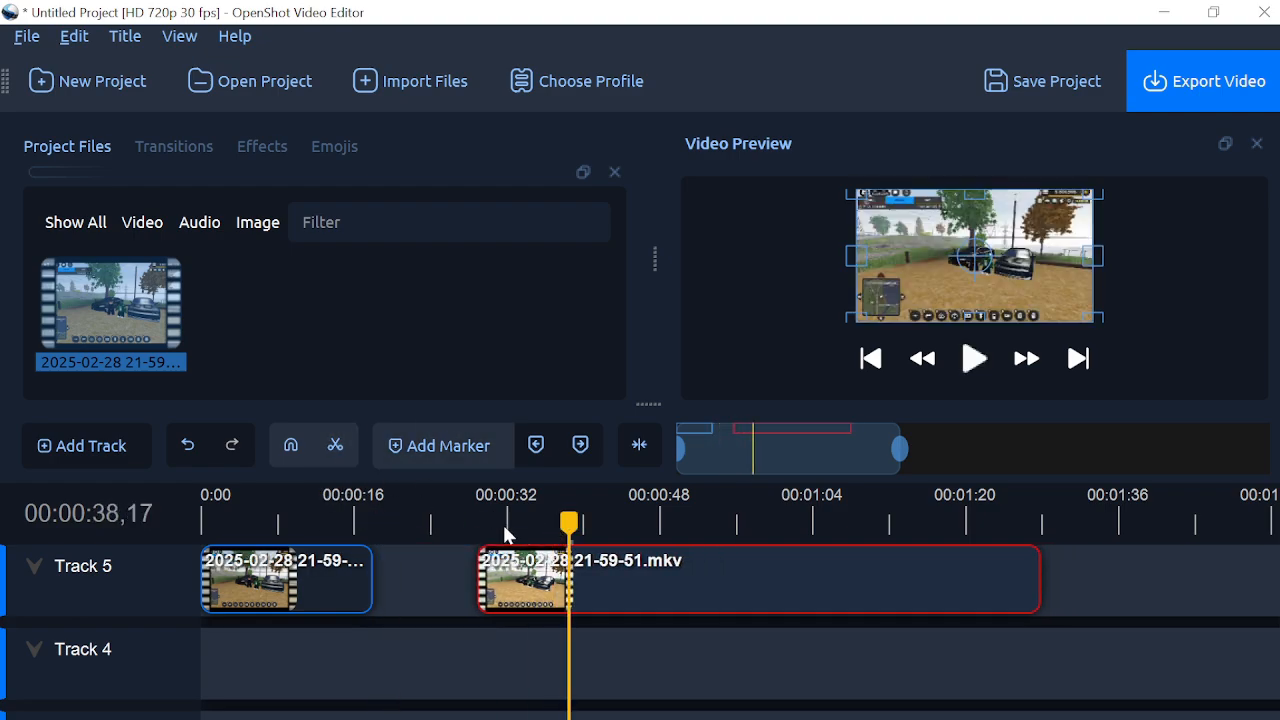
click(566, 578)
key(c)
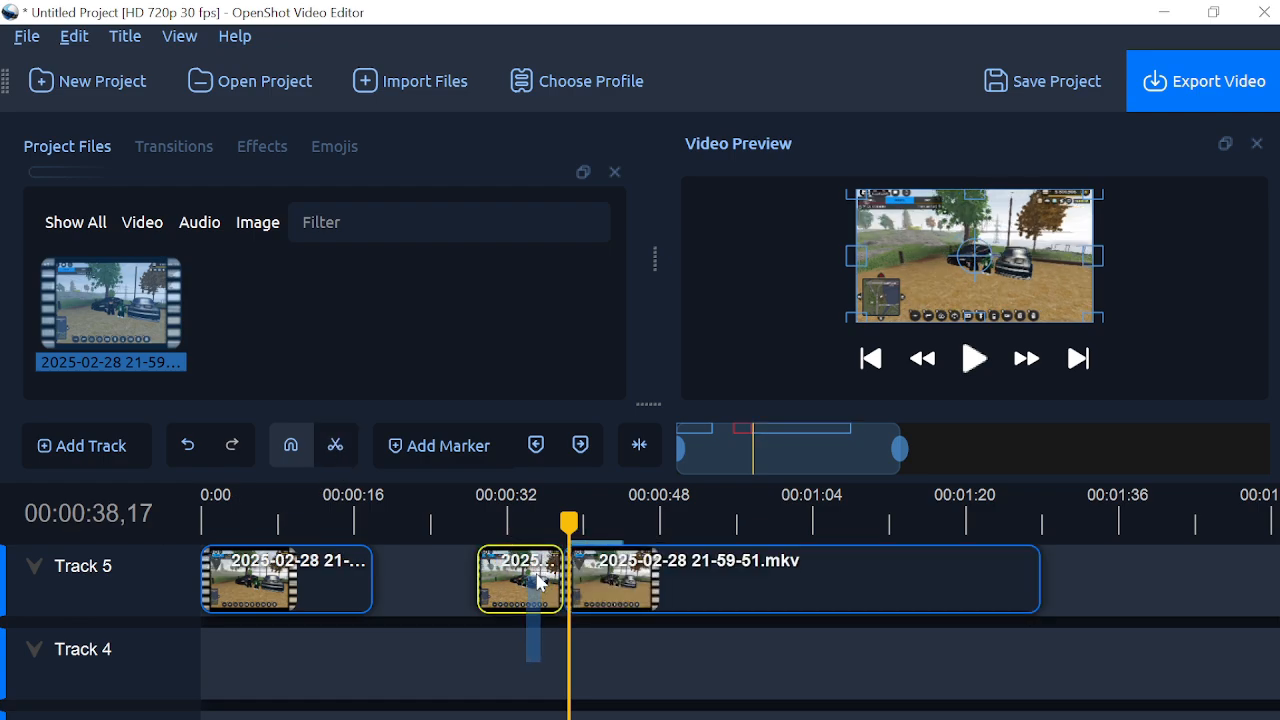
key(Delete)
Play the remaining second clip for about a second, and slice a very thin sliver off its start with the Razor tool
key(space)
key(space)
key(space)
key(space)
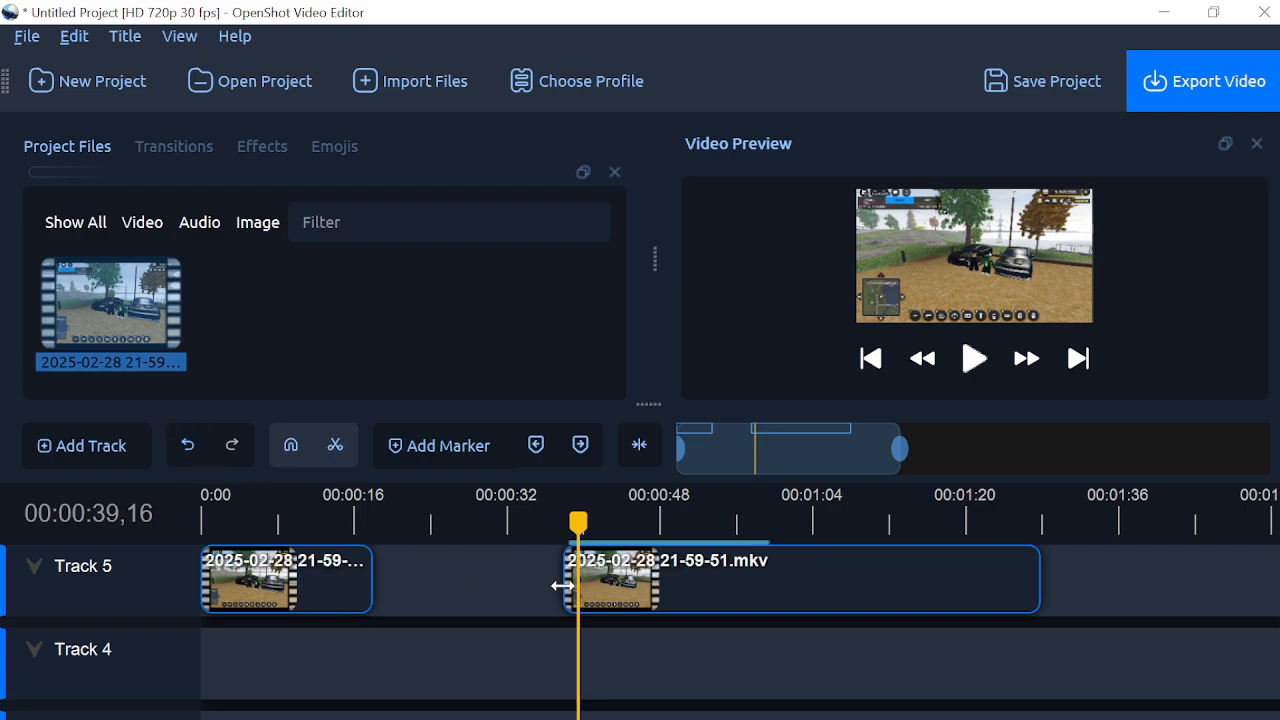
click(345, 443)
click(566, 578)
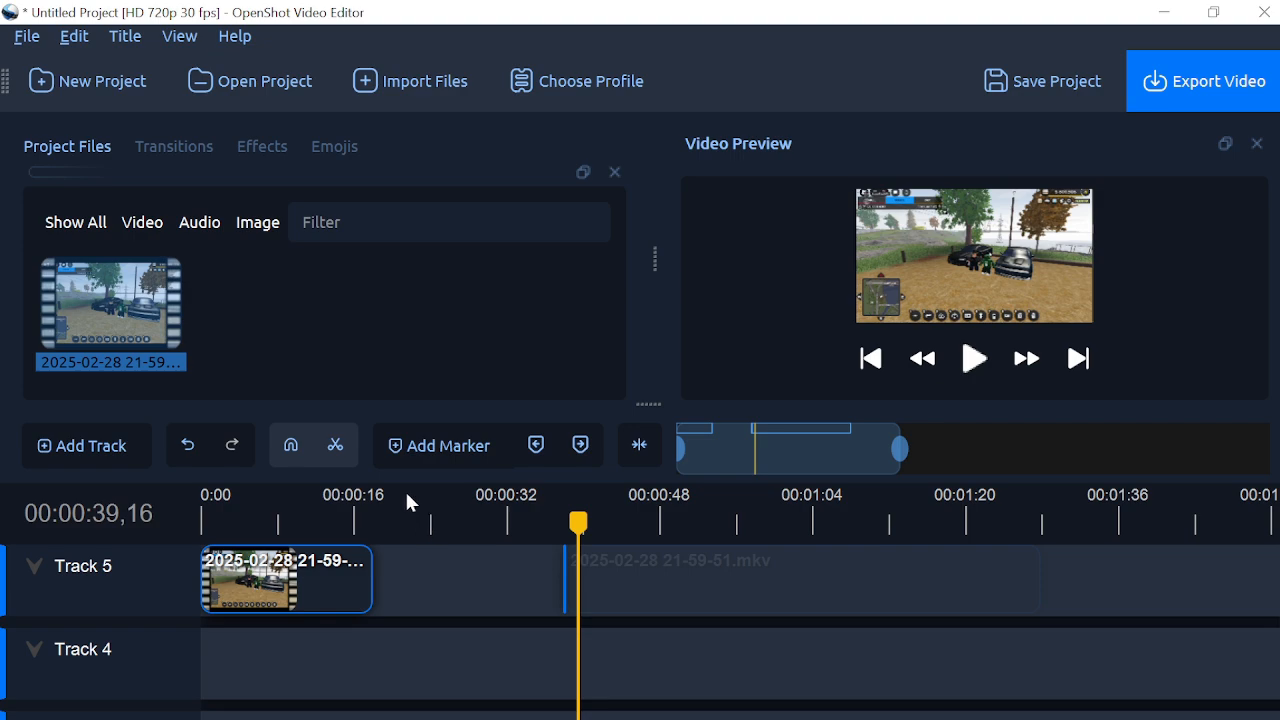
click(341, 453)
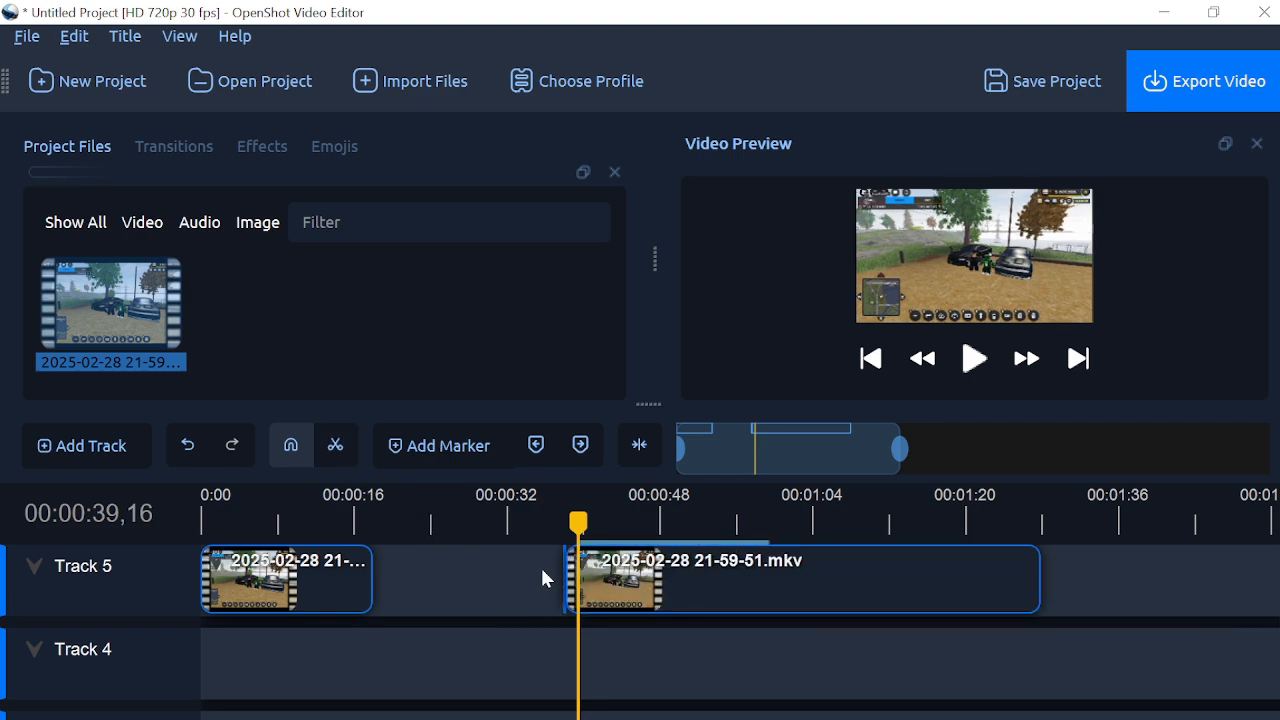
Select only the thin sliver at the start of the second Track 5 clip and delete it
click(560, 603)
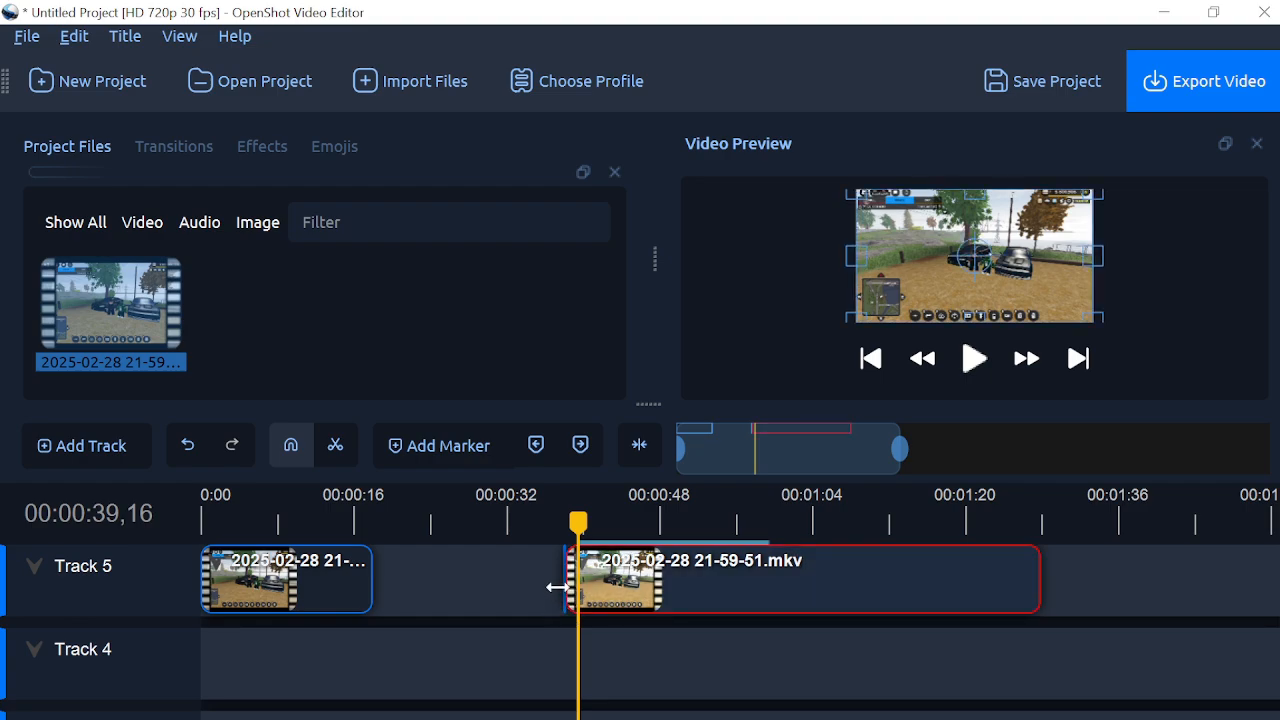
click(542, 578)
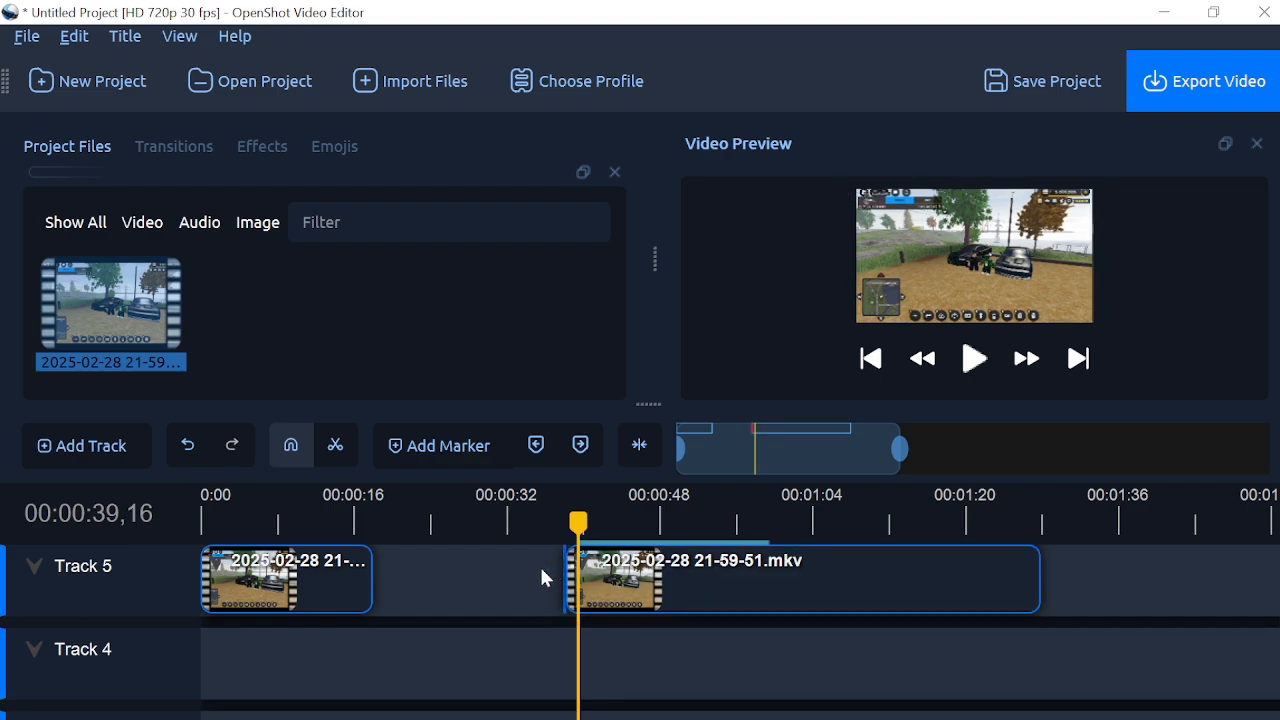
click(617, 600)
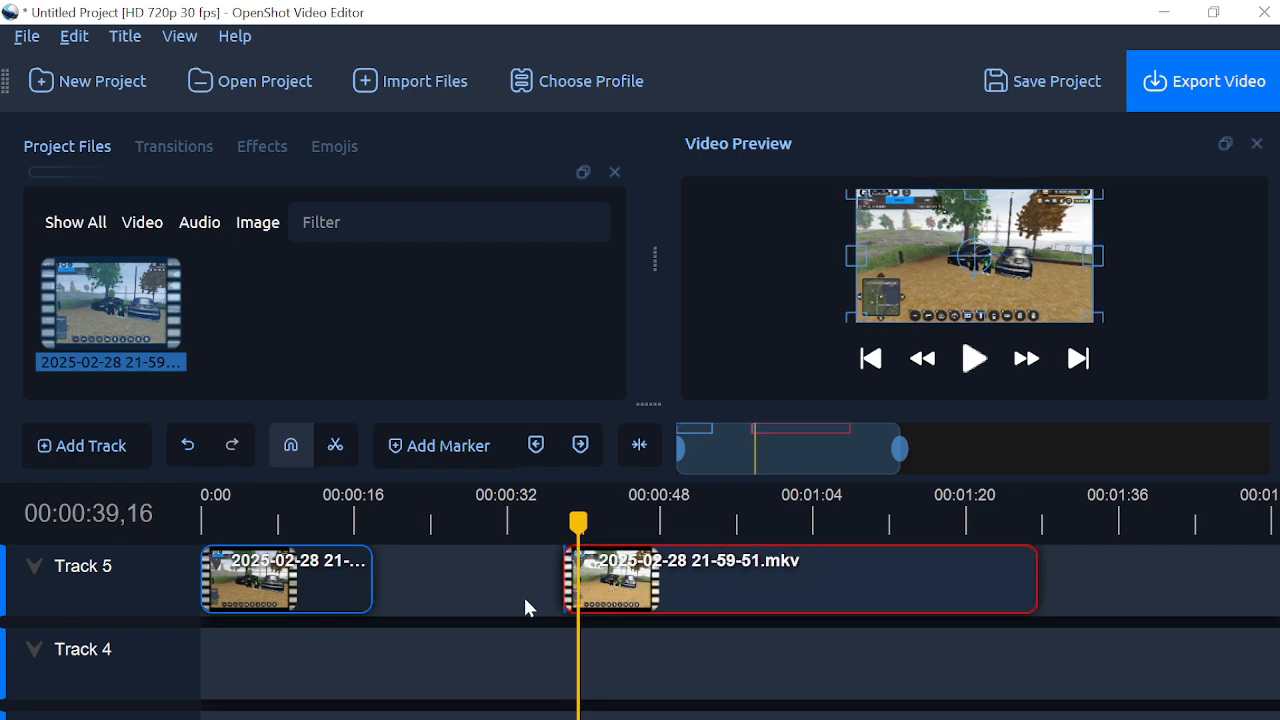
click(461, 616)
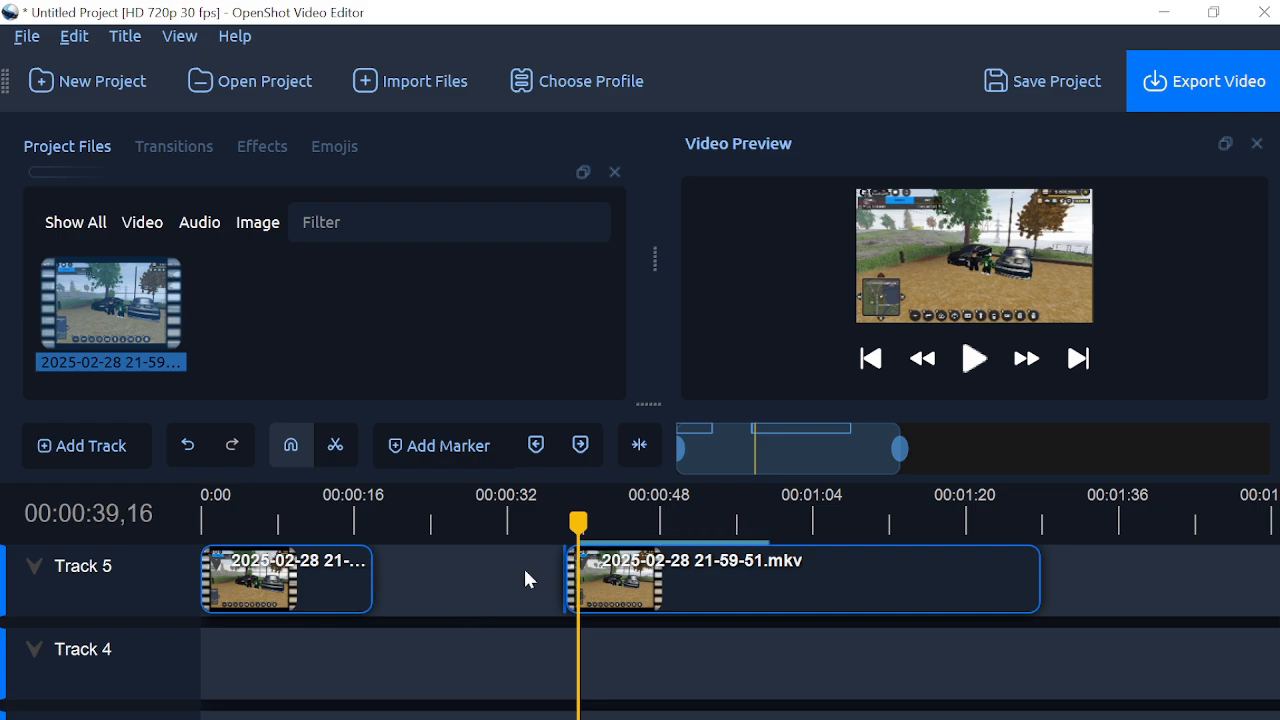
drag(560, 622, 564, 624)
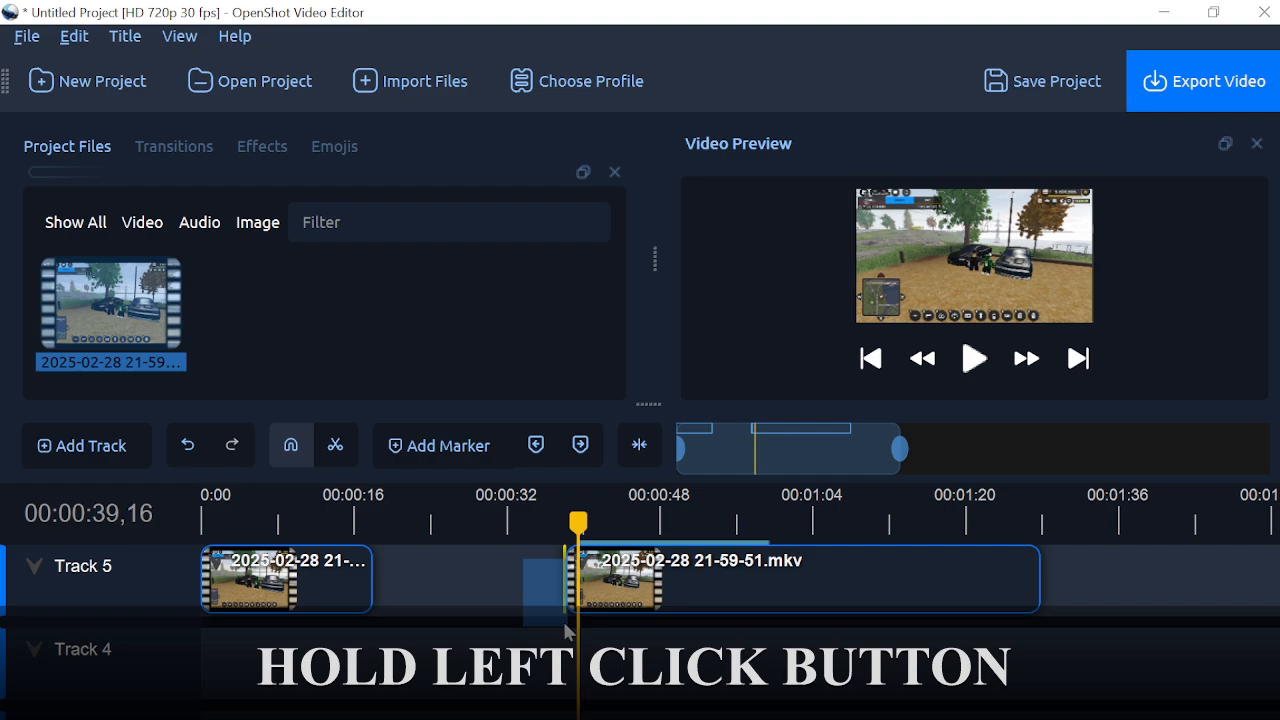
drag(566, 632, 568, 634)
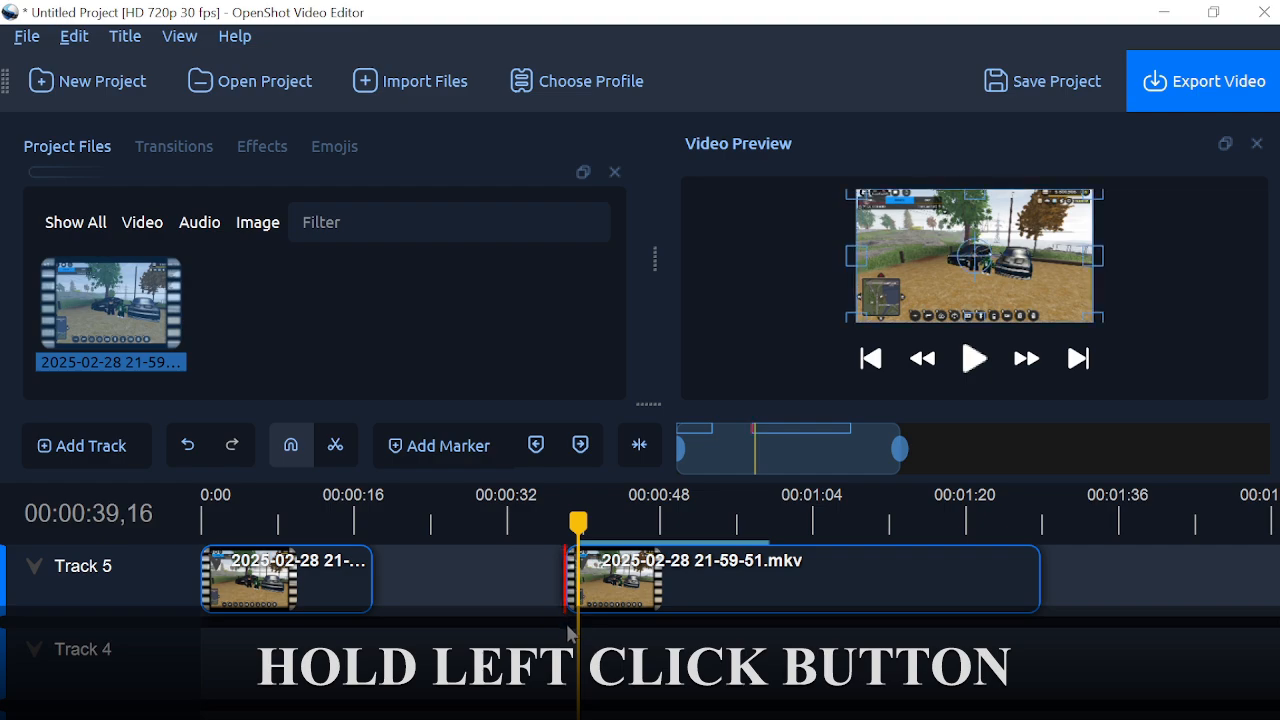
click(570, 633)
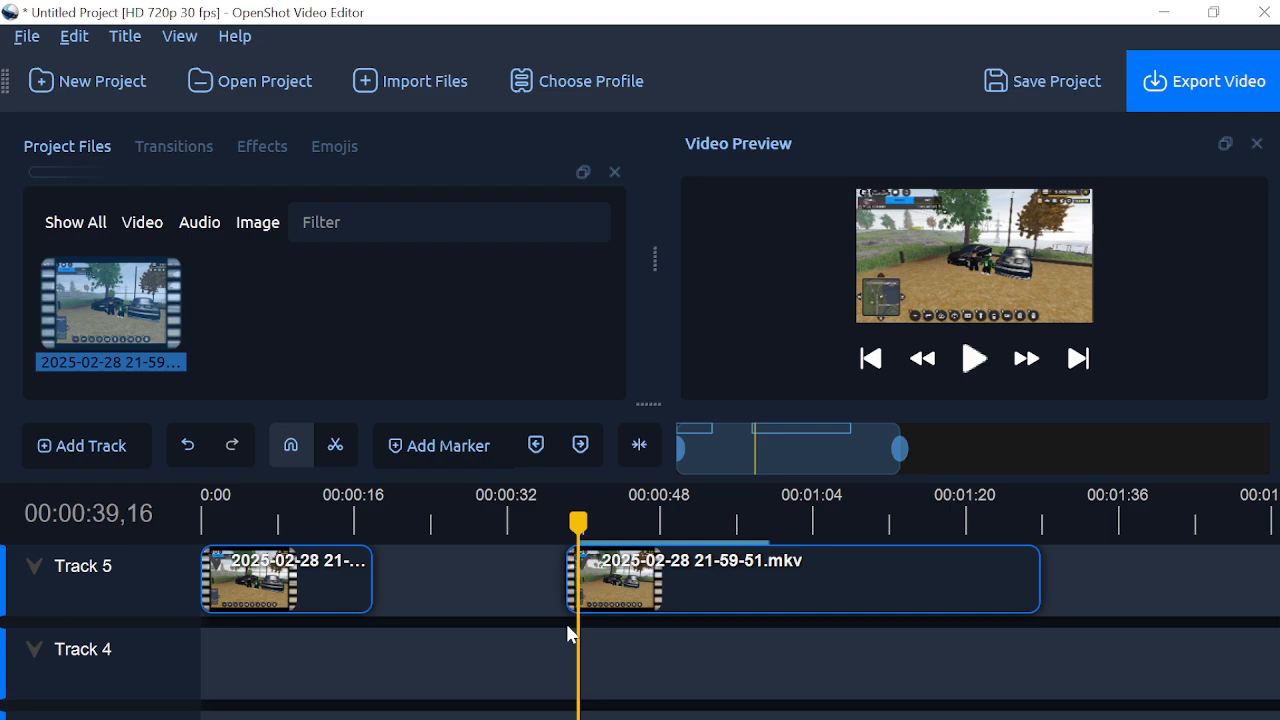
Delete the long second clip on Track 5 and undo the deletion
click(676, 563)
key(Delete)
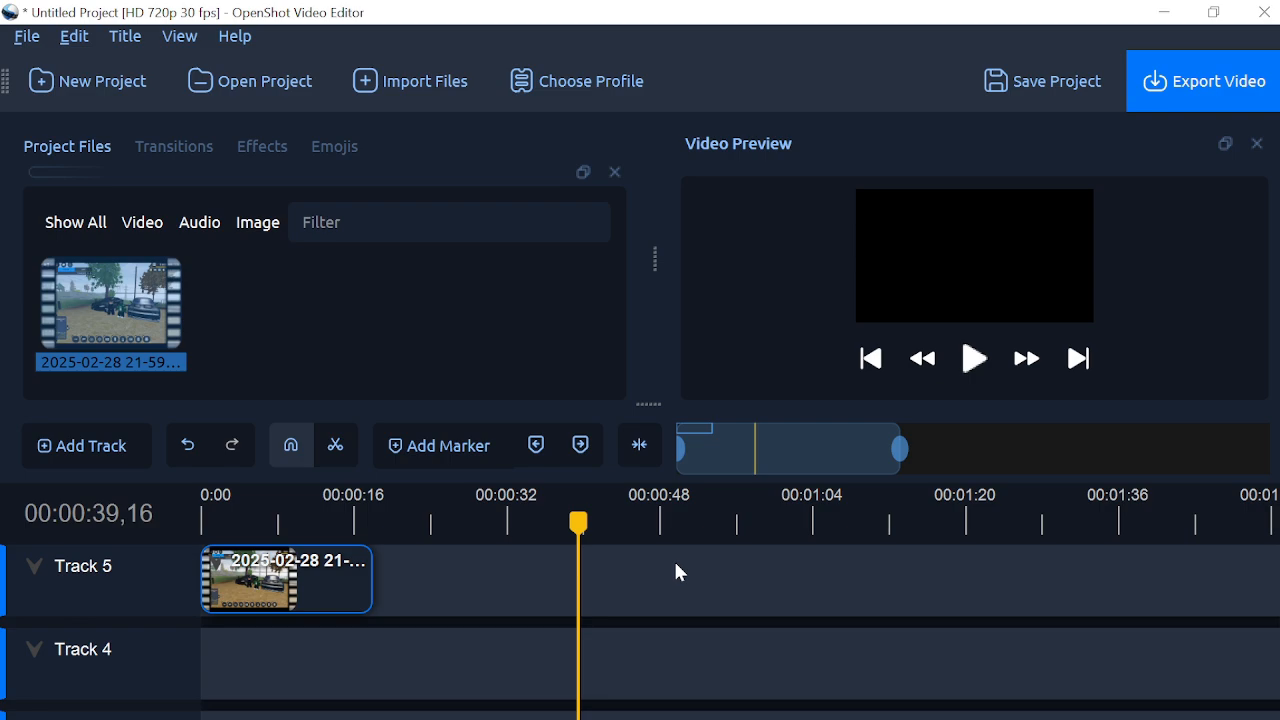
key(ctrl+z)
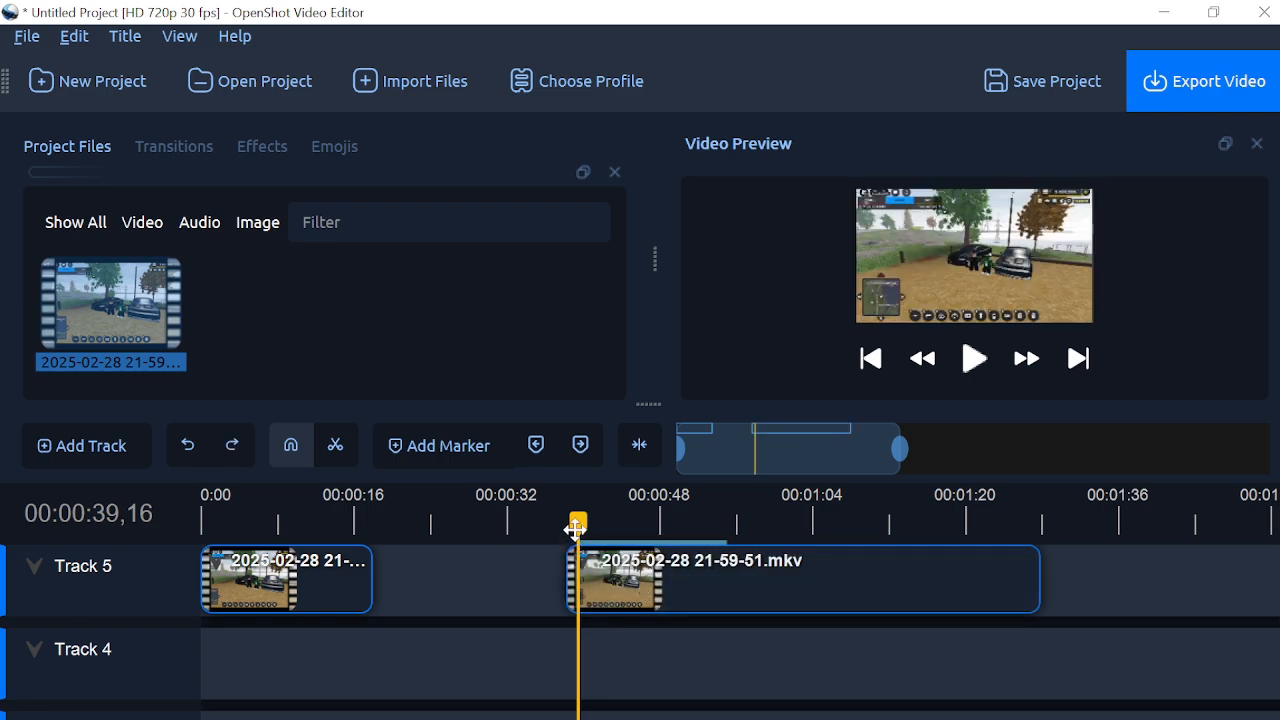
Play and pause the preview repeatedly from about 37 to about 40 seconds, around the start of the second clip
drag(578, 530, 511, 540)
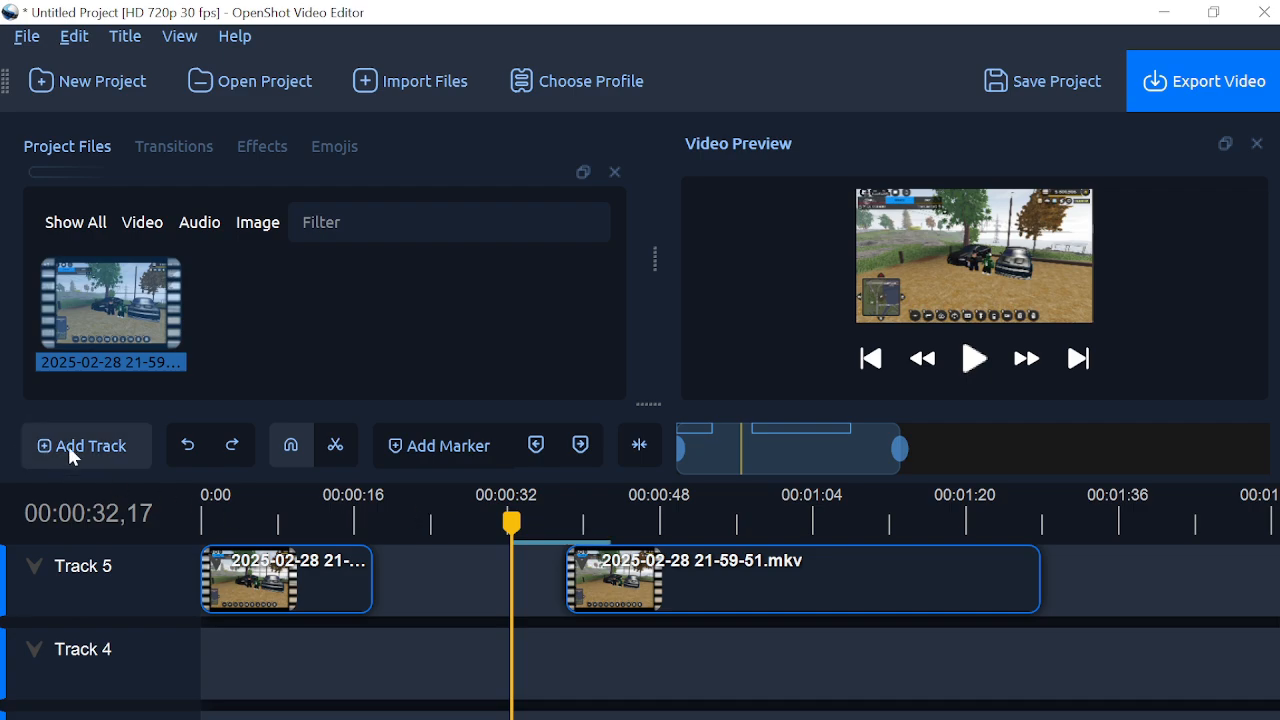
click(700, 583)
drag(508, 530, 554, 575)
key(space)
key(space)
key(space)
key(space)
key(space)
key(space)
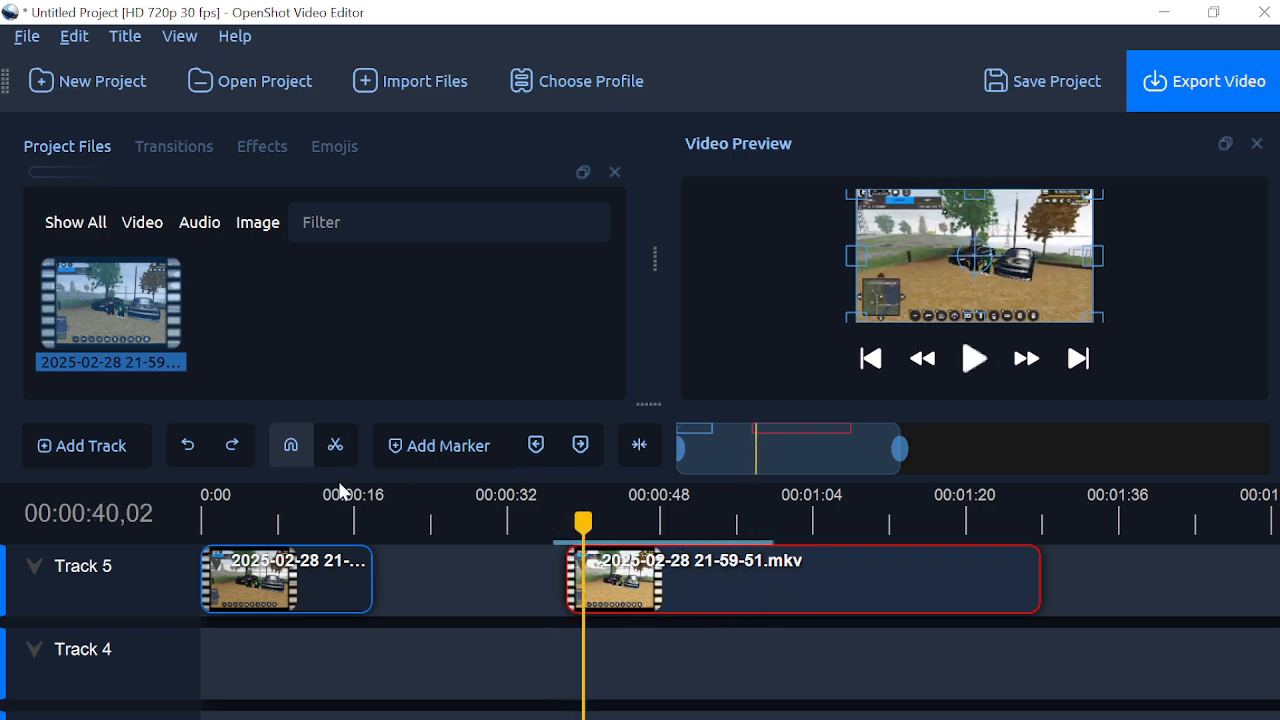
Move the second Track 5 clip against the end of the first clip and place the playhead at about 21 seconds
drag(612, 590, 544, 585)
drag(753, 574, 422, 589)
drag(592, 528, 324, 528)
Add a new track above Track 5 and remove it
scroll(300, 625, down, 2)
scroll(229, 689, up, 2)
scroll(229, 689, down, 3)
scroll(231, 590, up, 3)
scroll(232, 640, down, 3)
scroll(234, 694, up, 3)
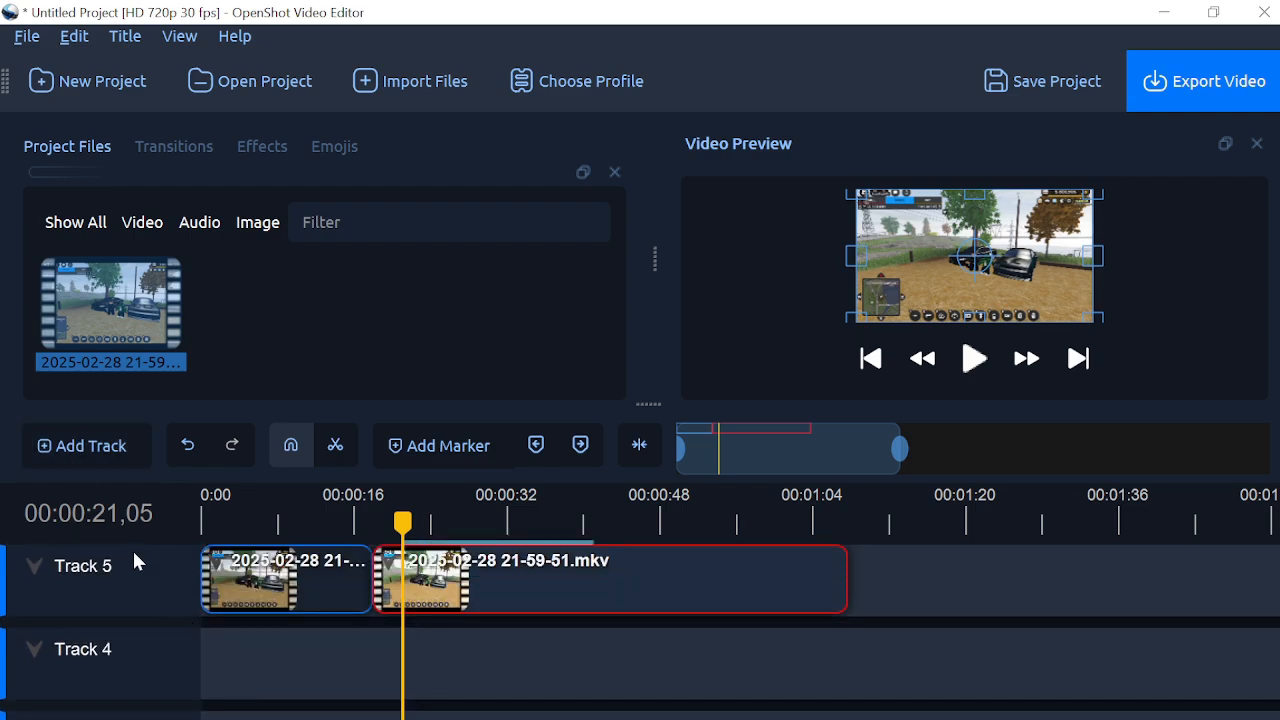
click(75, 445)
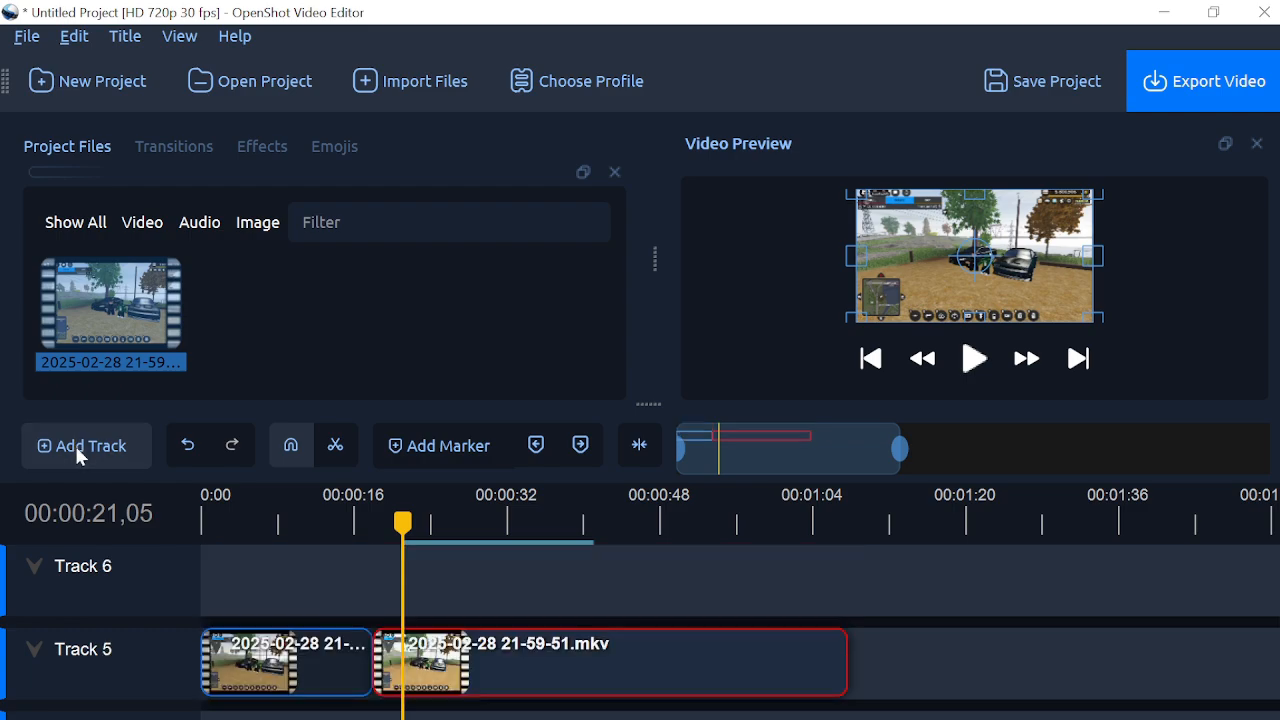
right_click(38, 578)
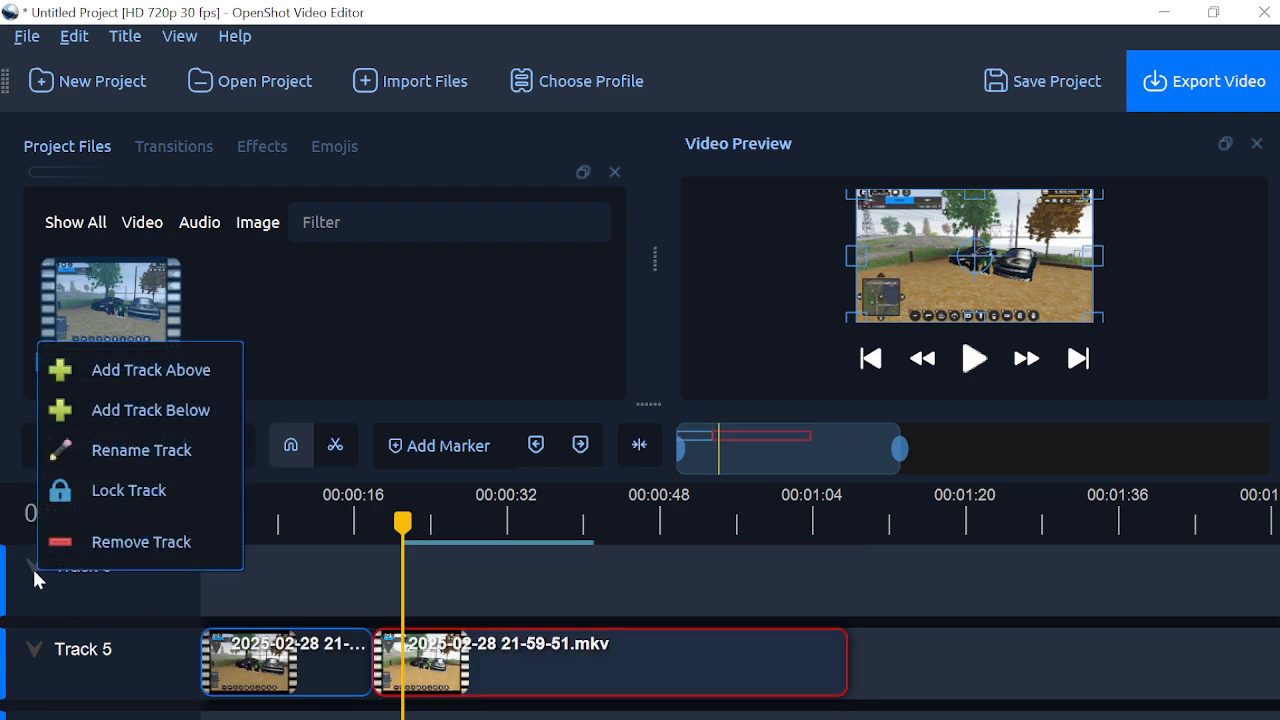
click(95, 545)
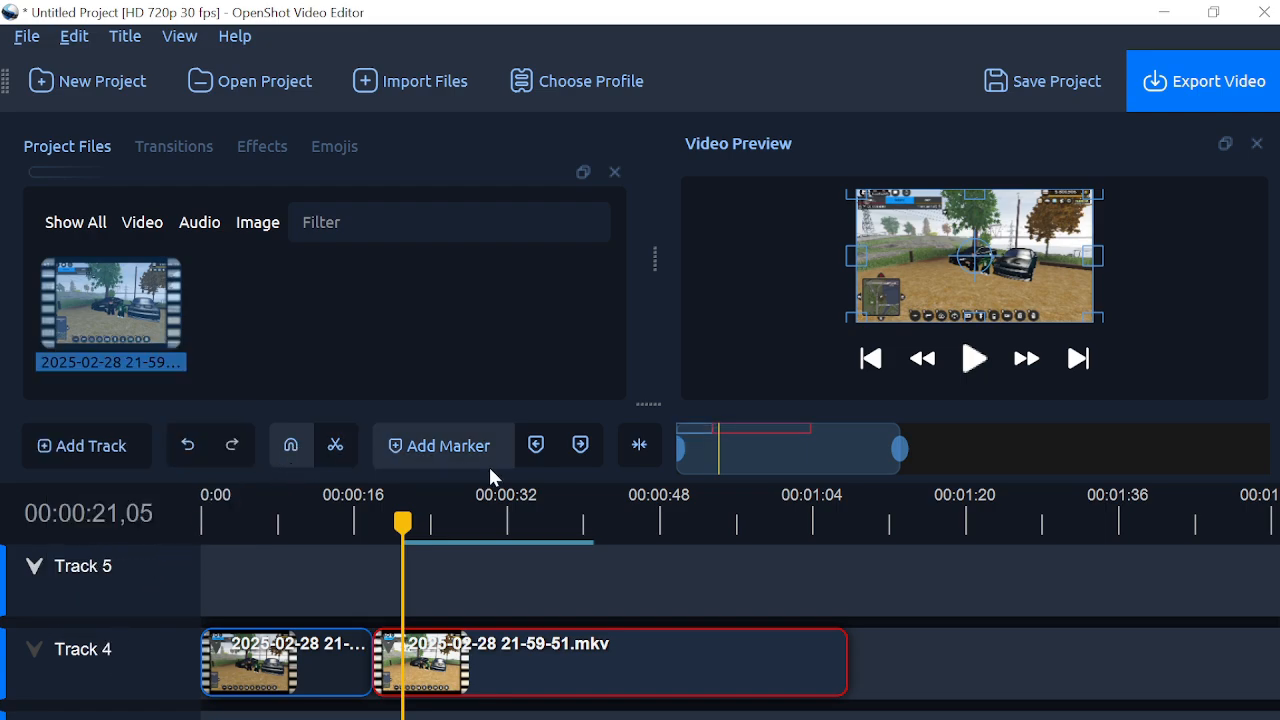
Undo and redo the last track change several times
click(191, 455)
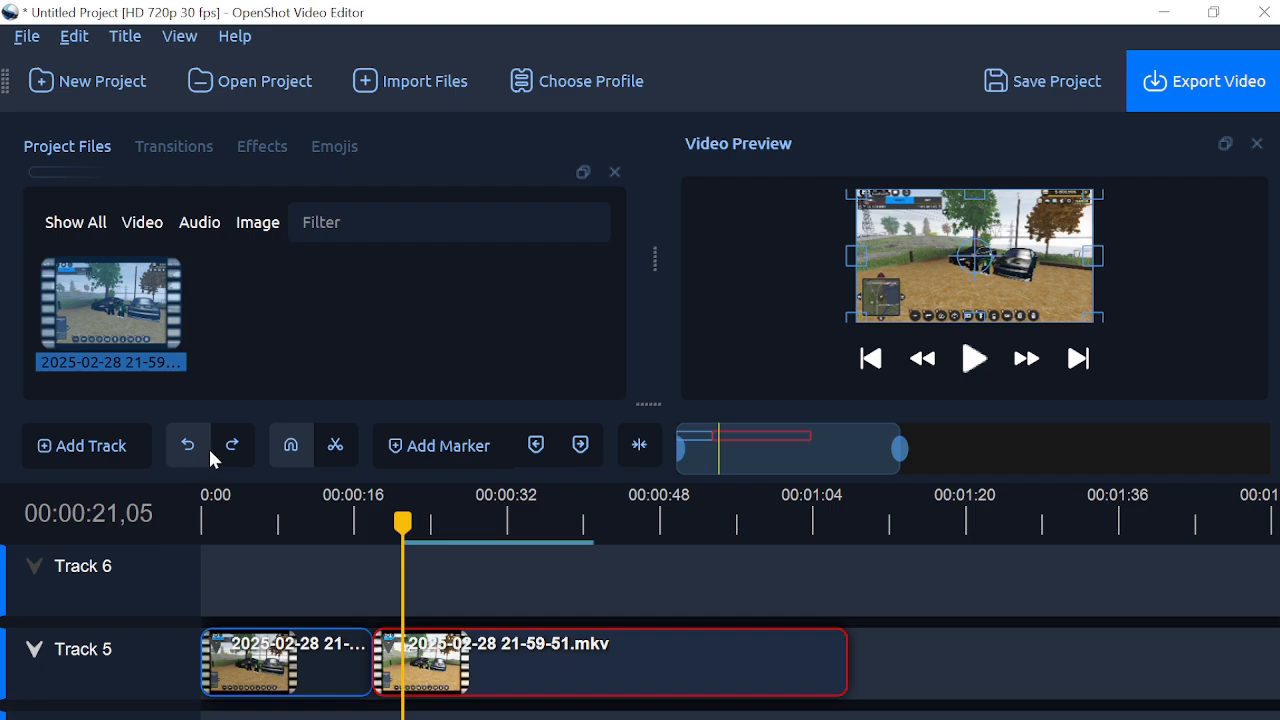
click(229, 456)
click(180, 452)
click(230, 448)
click(200, 455)
click(216, 455)
click(189, 454)
click(217, 459)
Zoom the timeline out to about three minutes and place the playhead at about 3 minutes 12 seconds
drag(894, 449, 1120, 433)
drag(897, 449, 457, 480)
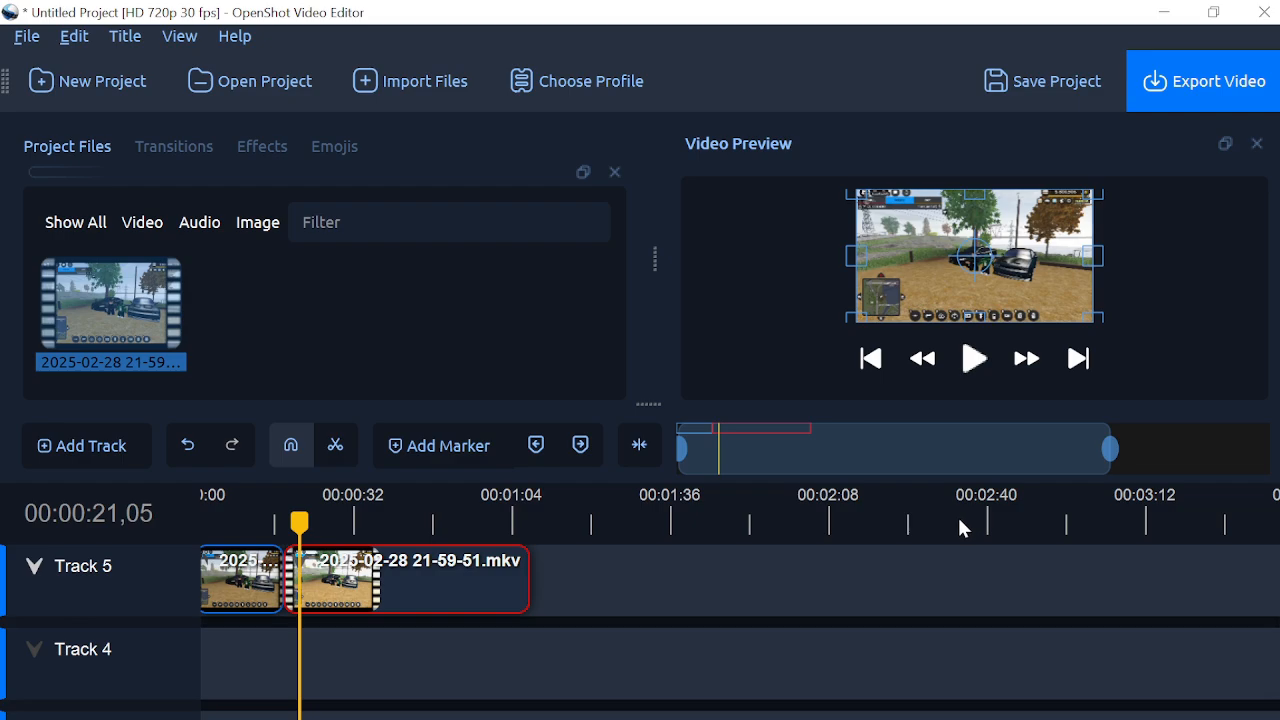
click(1130, 520)
mouse_move(1143, 520)
mouse_down()
mouse_move(1083, 520)
mouse_move(1181, 520)
mouse_move(1137, 512)
mouse_up()
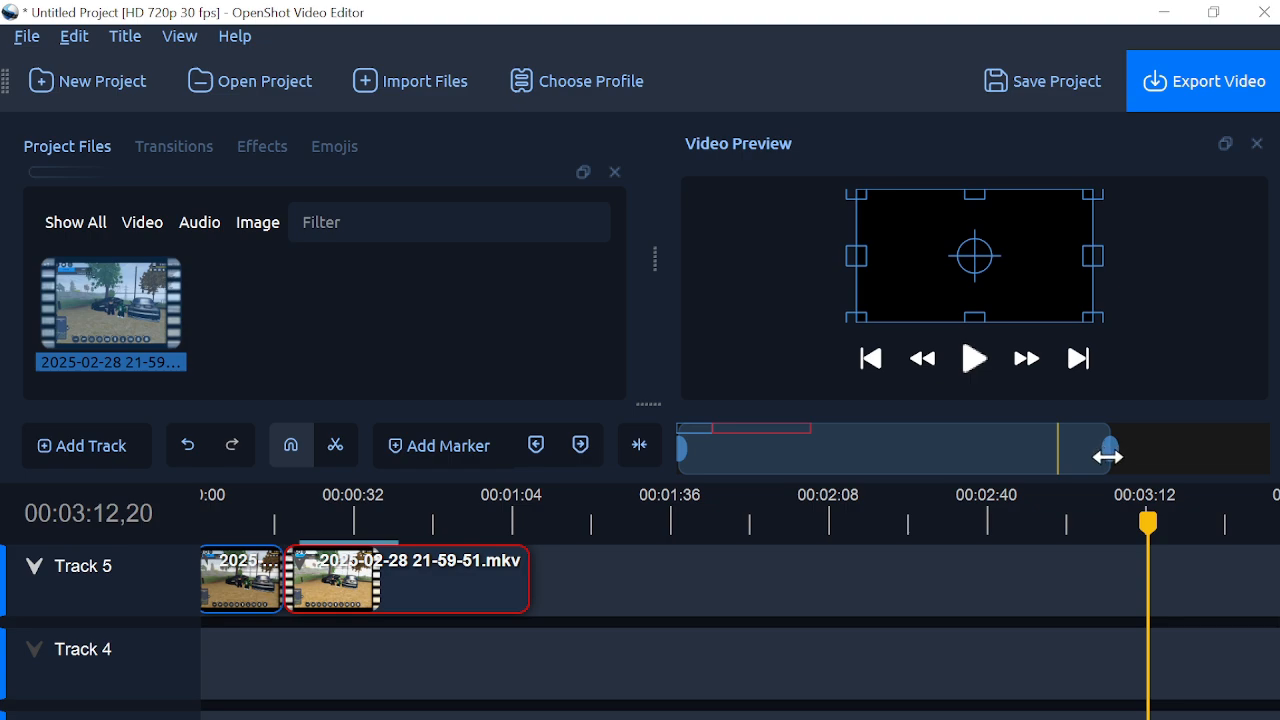
drag(1108, 452, 1072, 459)
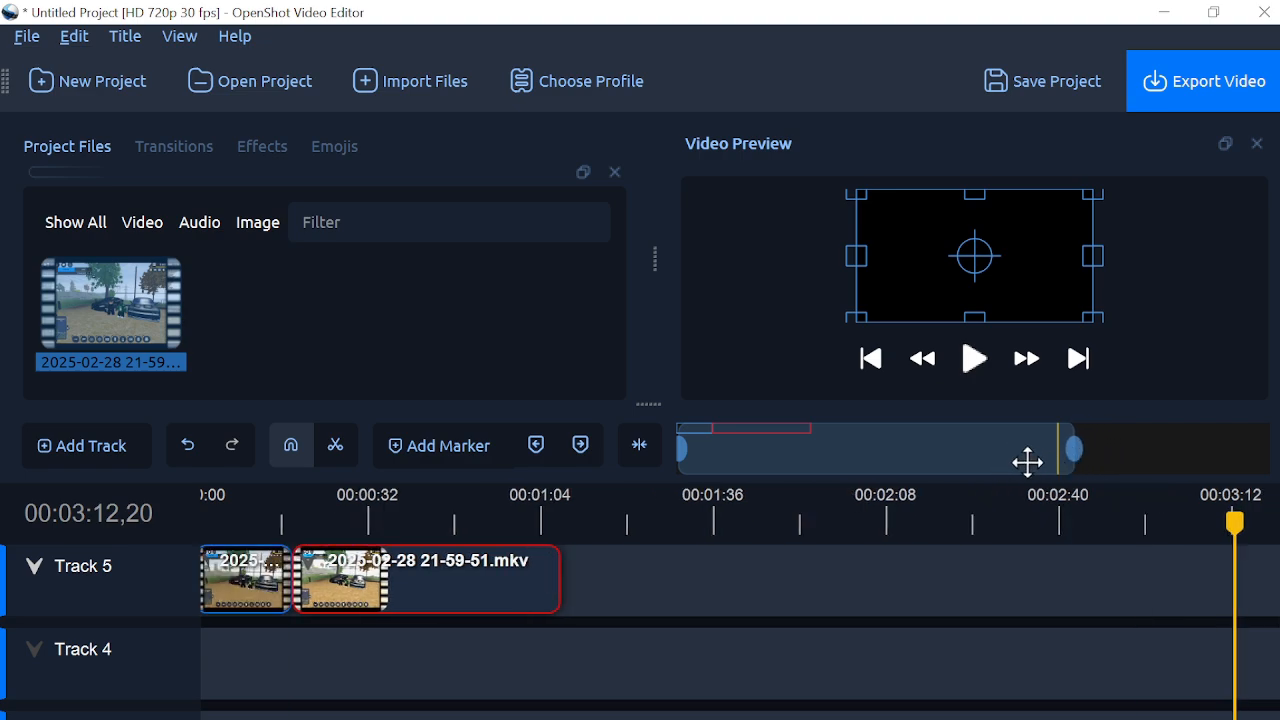
drag(1071, 450, 1058, 453)
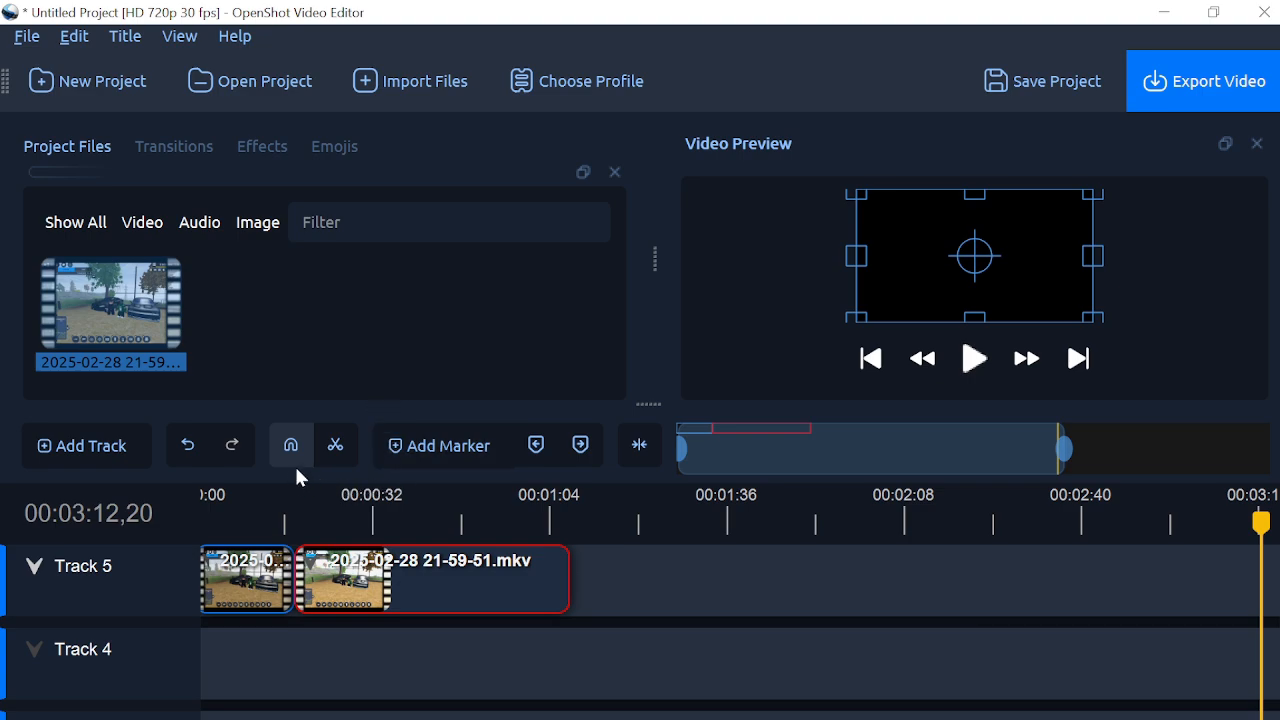
Add a marker at about 3 minutes 12 seconds and move the playhead to about 2 minutes 41 seconds
click(644, 576)
click(400, 550)
click(408, 448)
click(1020, 578)
drag(1260, 524, 1086, 523)
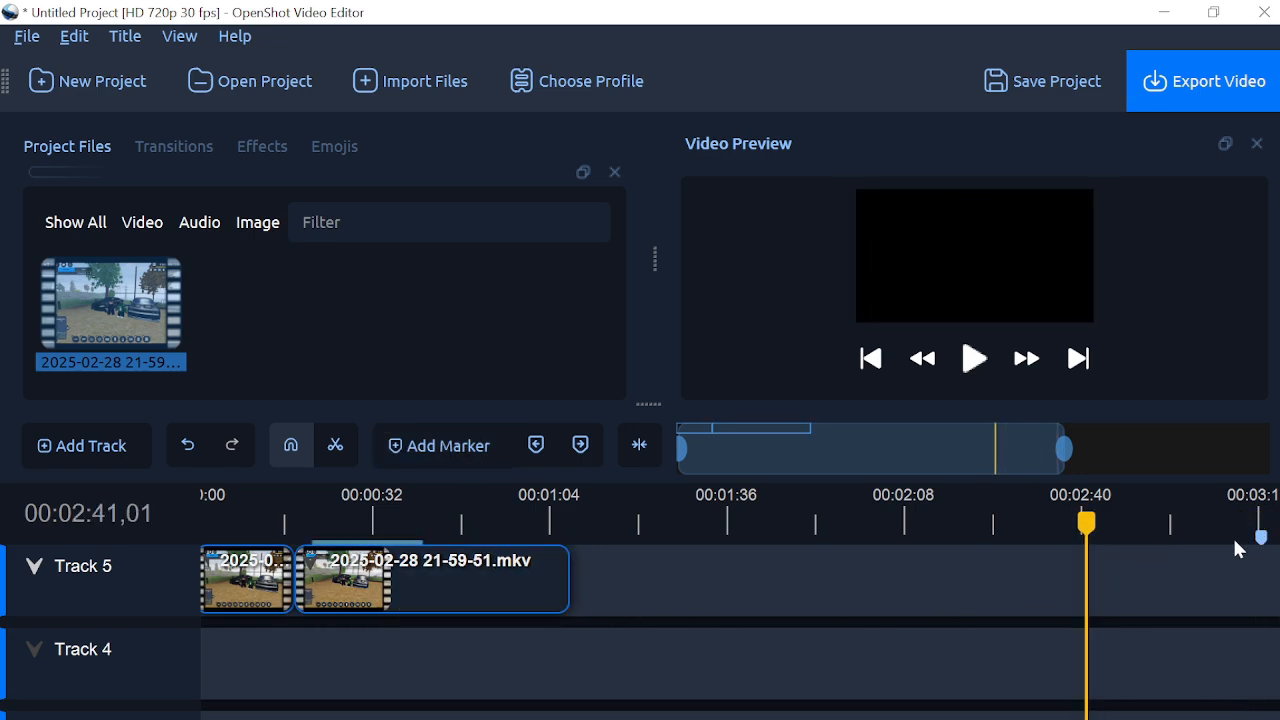
Close the Properties view and return the playhead to the start of the timeline
click(1263, 536)
mouse_move(1264, 535)
mouse_down()
mouse_move(897, 557)
mouse_move(1066, 571)
mouse_up()
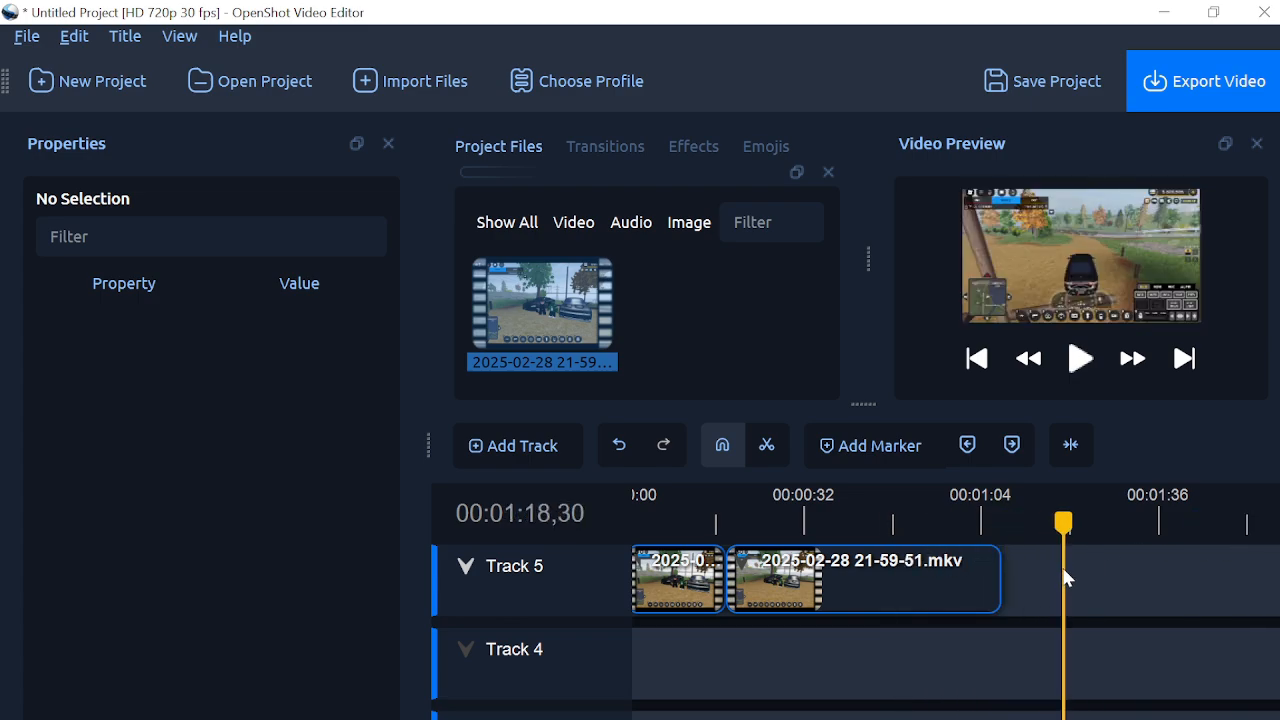
click(389, 144)
drag(641, 556, 361, 712)
drag(630, 524, 180, 538)
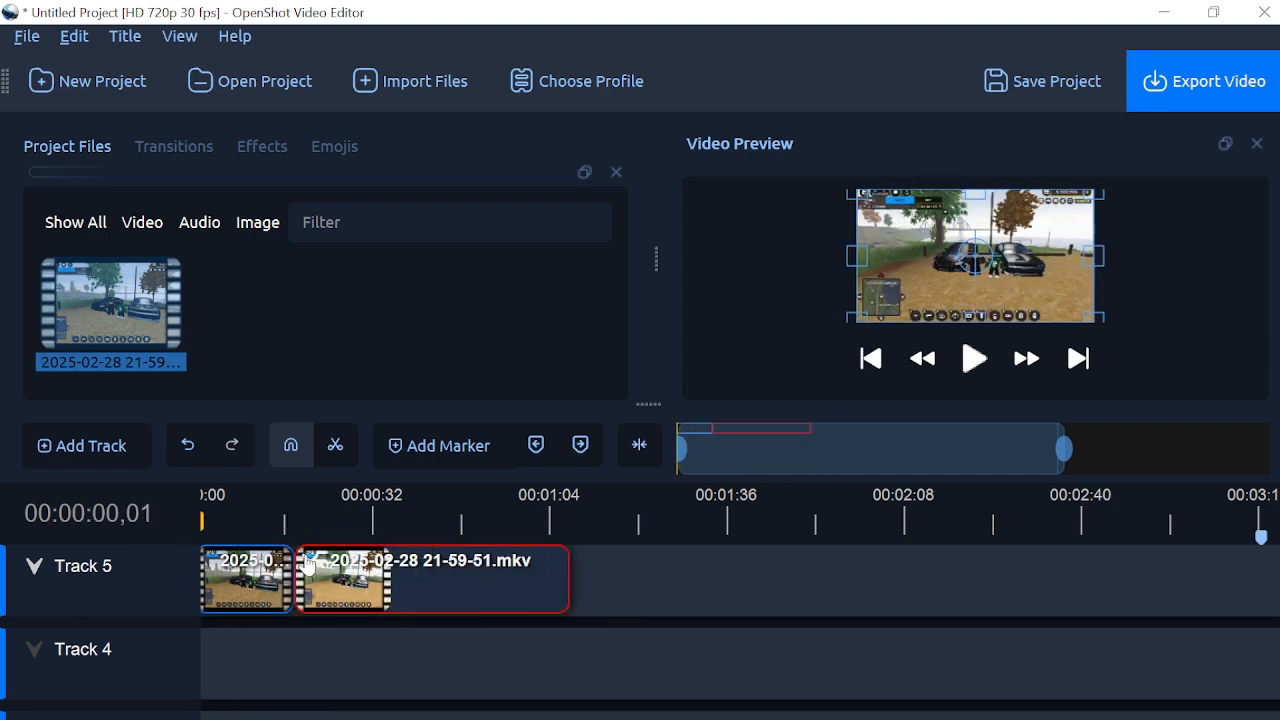
Apply the Blur effect to the second Track 5 clip, preview it from about 30 seconds, and undo the effect
click(262, 147)
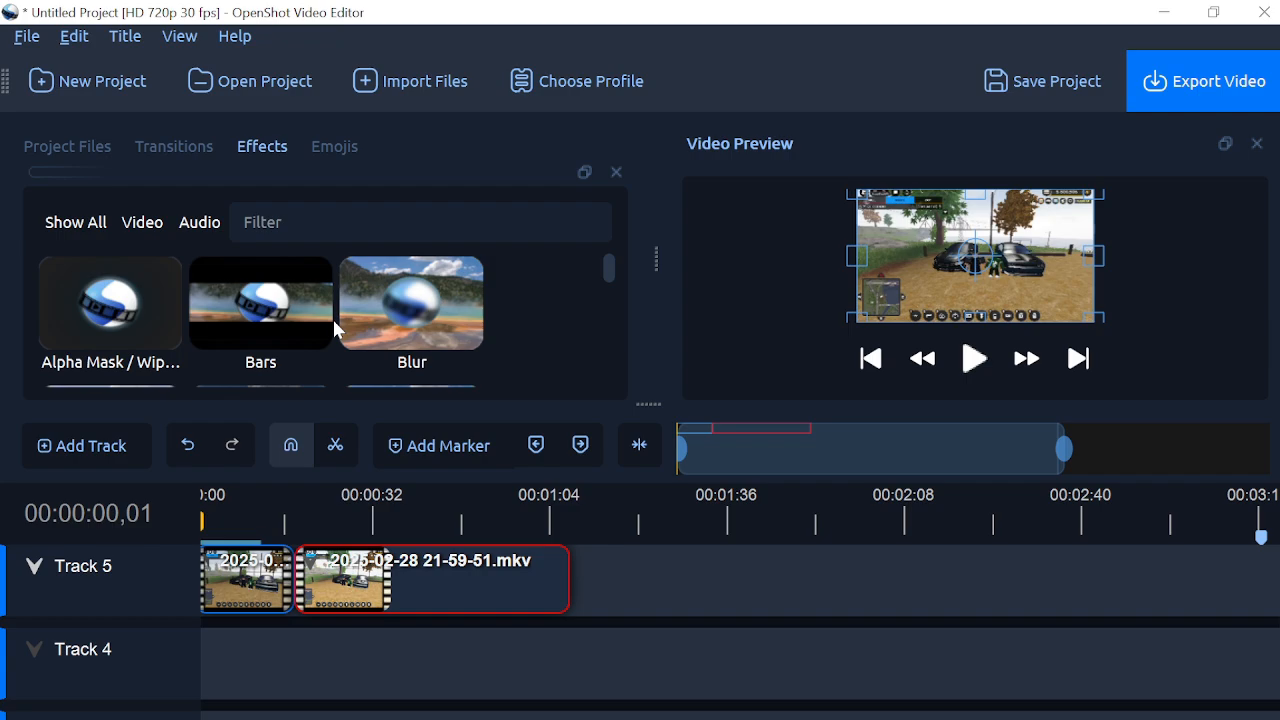
drag(425, 333, 418, 577)
click(362, 517)
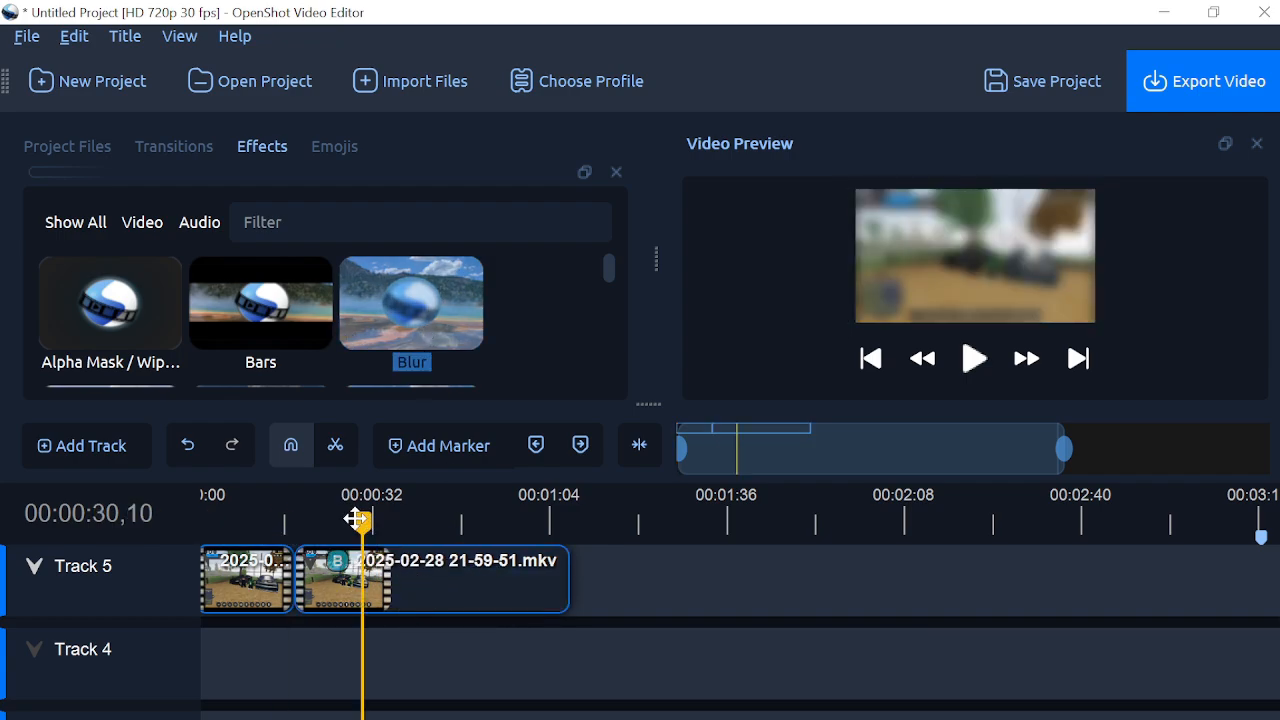
click(975, 362)
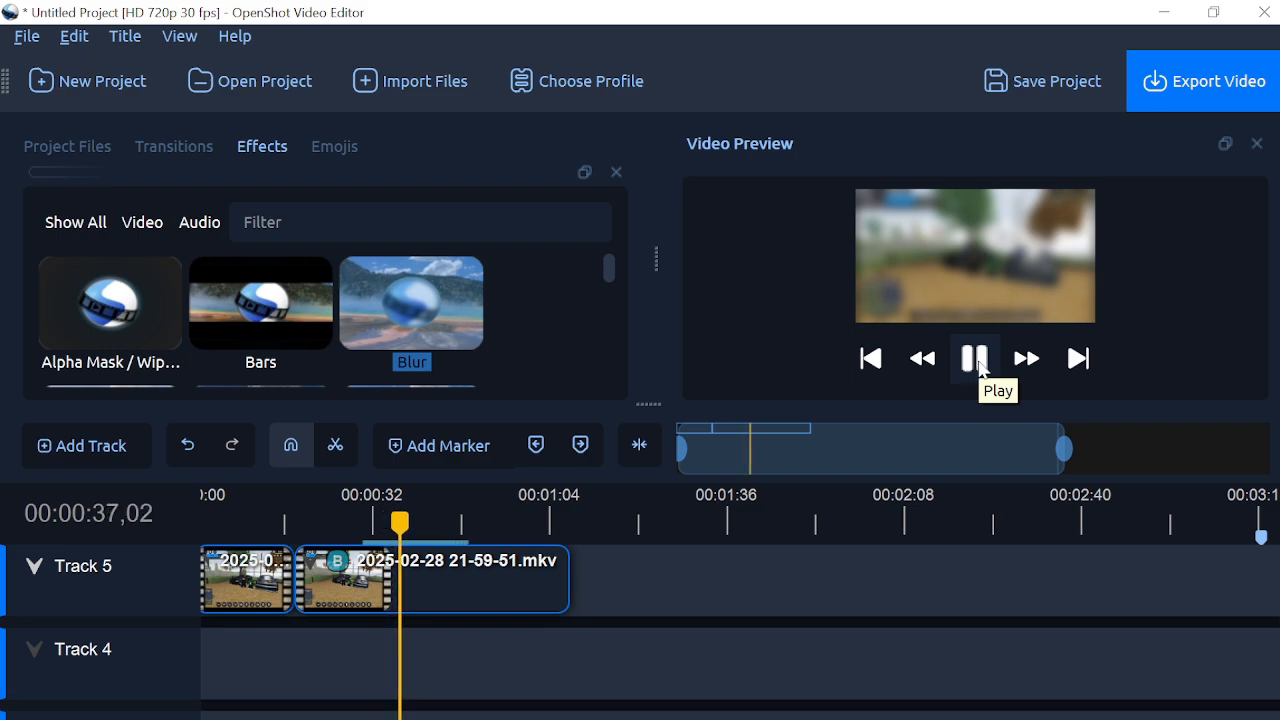
click(980, 364)
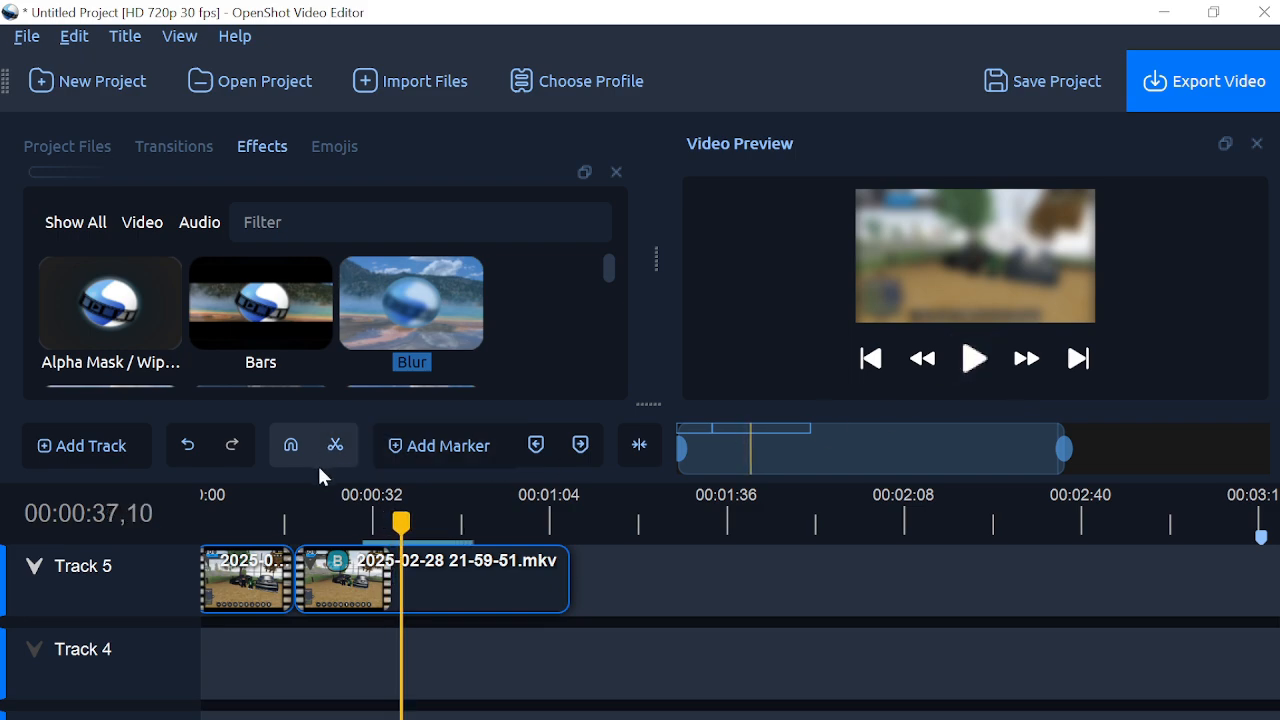
key(ctrl+z)
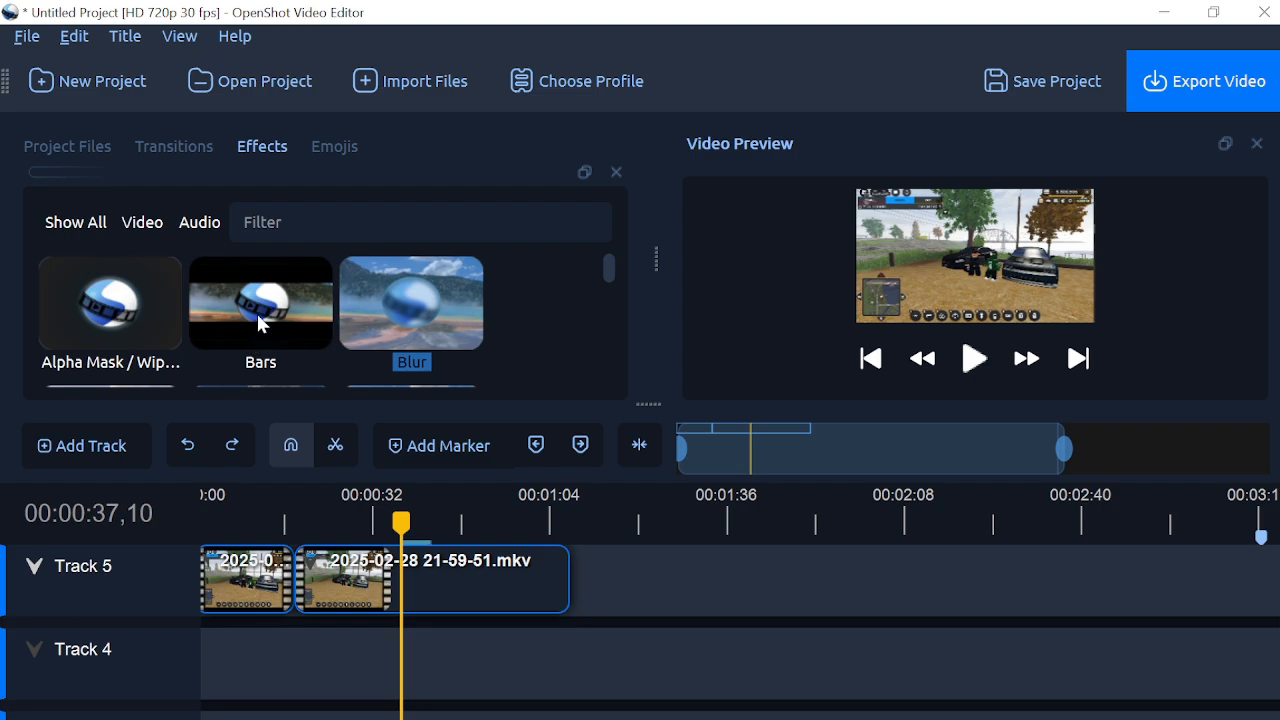
Try the Bars effect and the Alpha Mask effect on the second Track 5 clip, removing each one again
drag(262, 320, 515, 569)
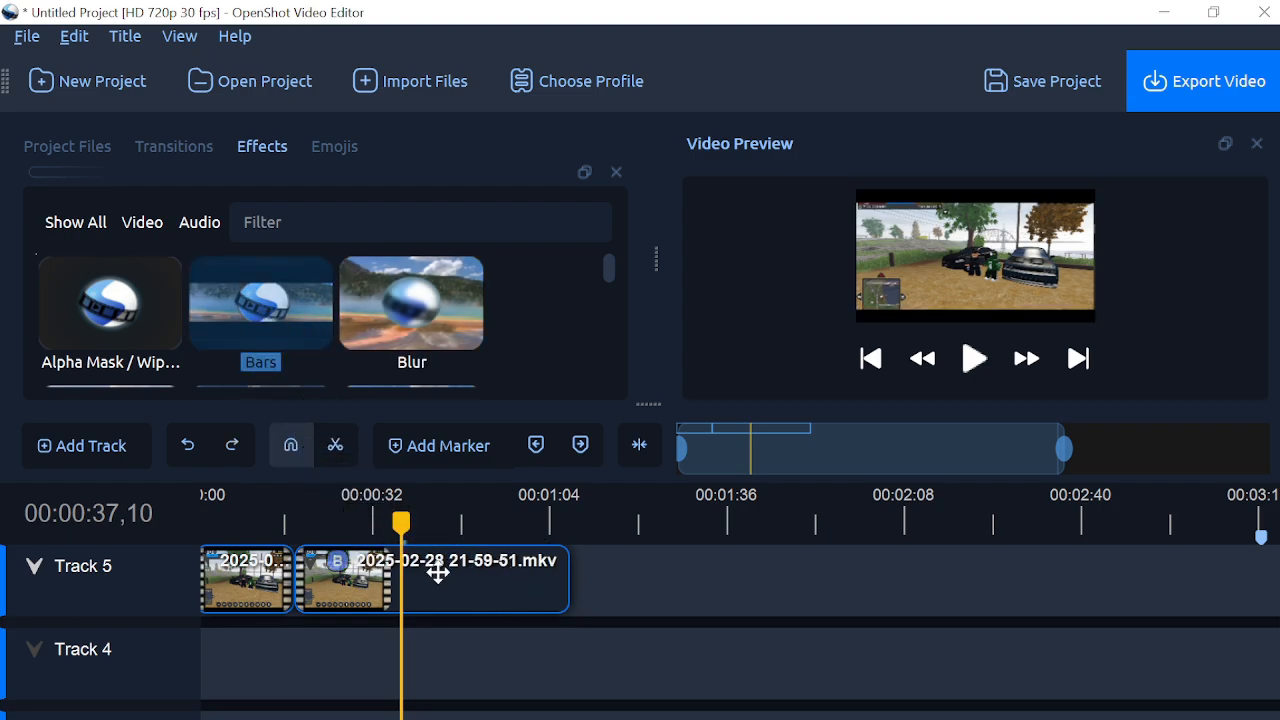
click(340, 565)
key(Delete)
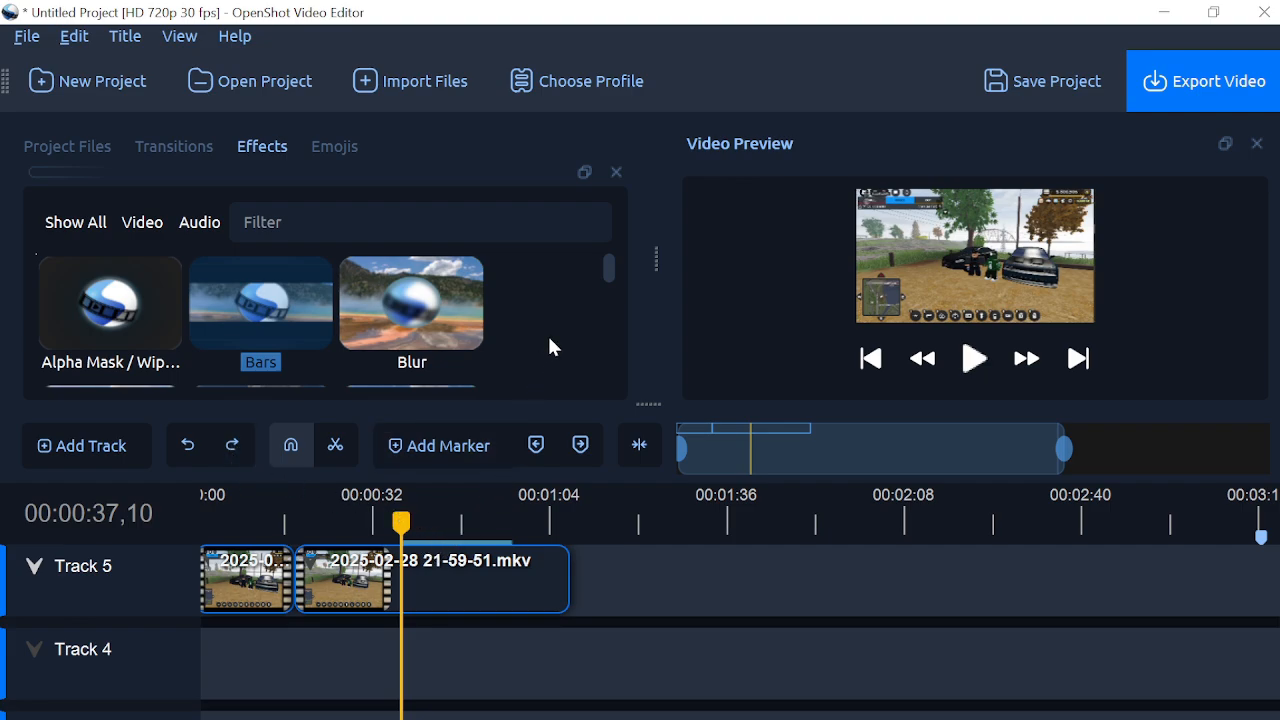
drag(136, 282, 455, 595)
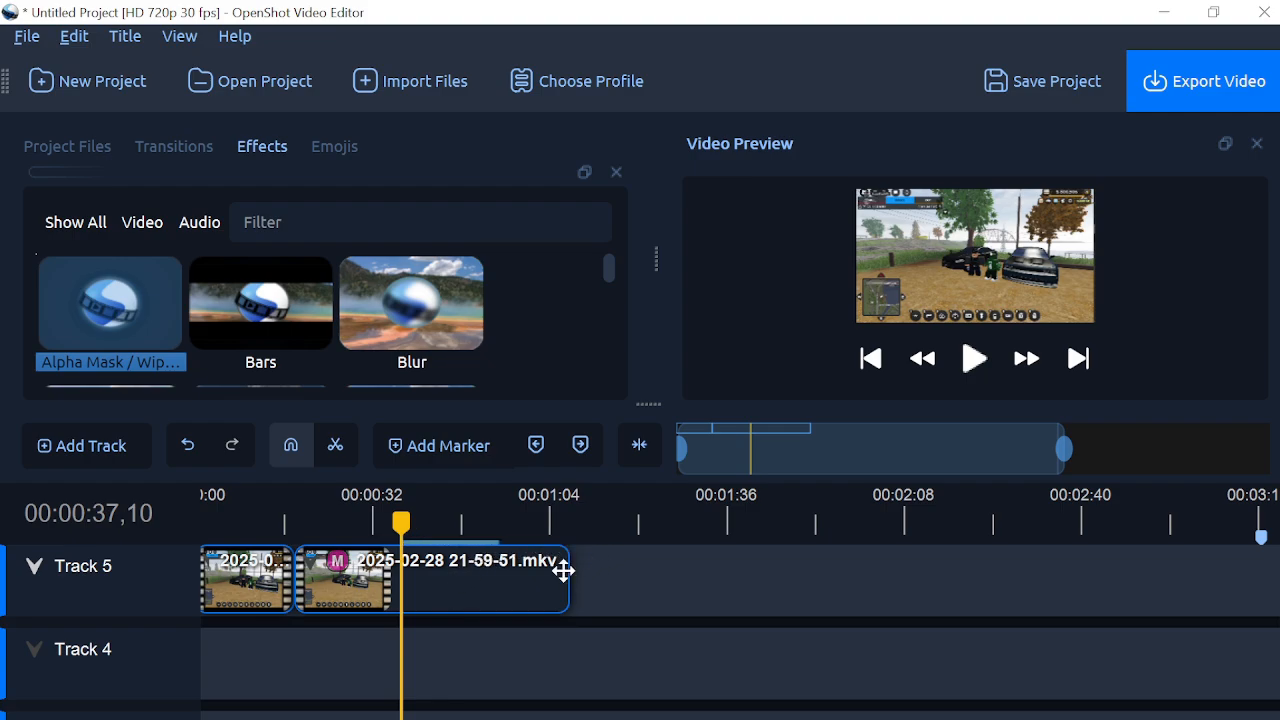
key(ctrl+z)
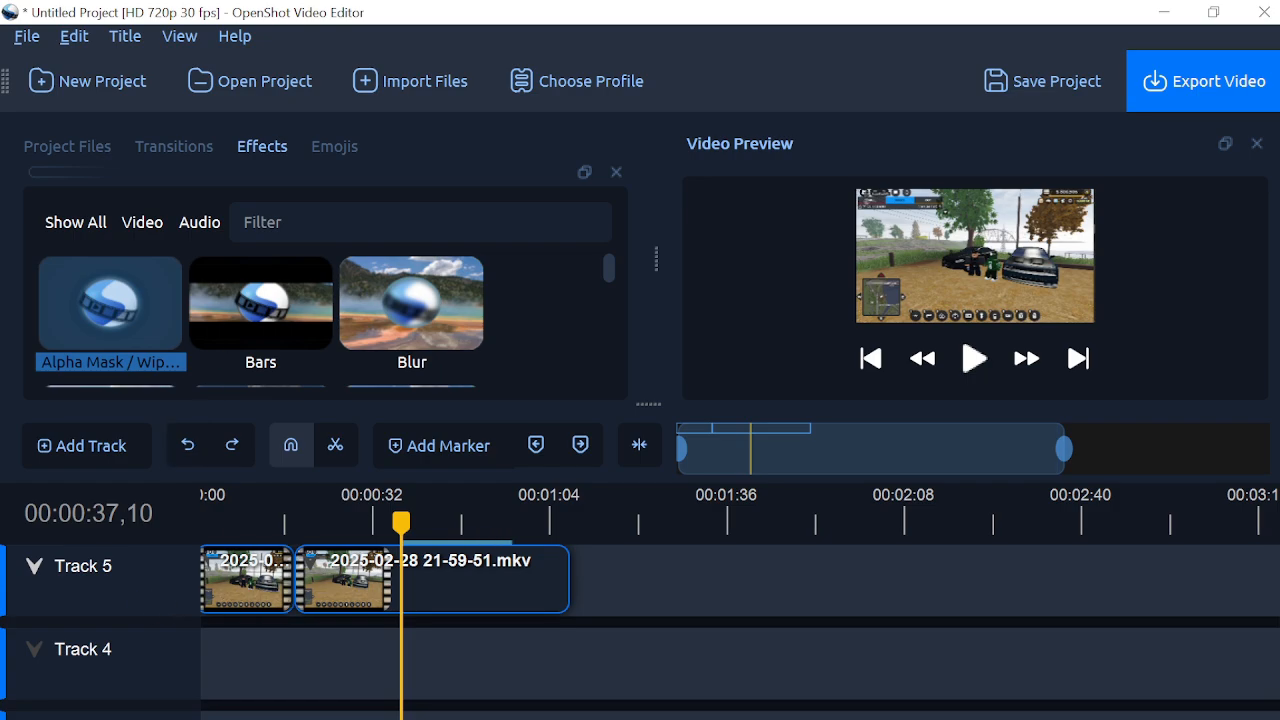
Place the Big losange transition over the junction between the two Track 5 clips
click(172, 150)
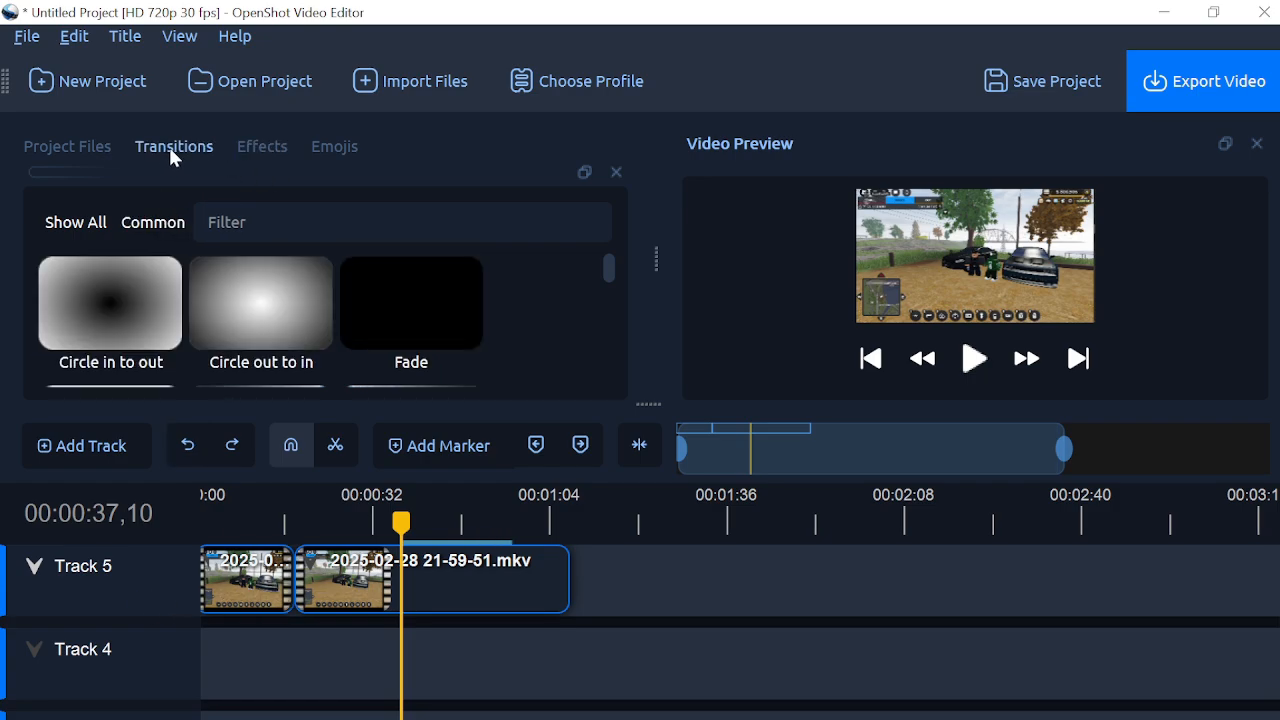
scroll(323, 296, down, 10)
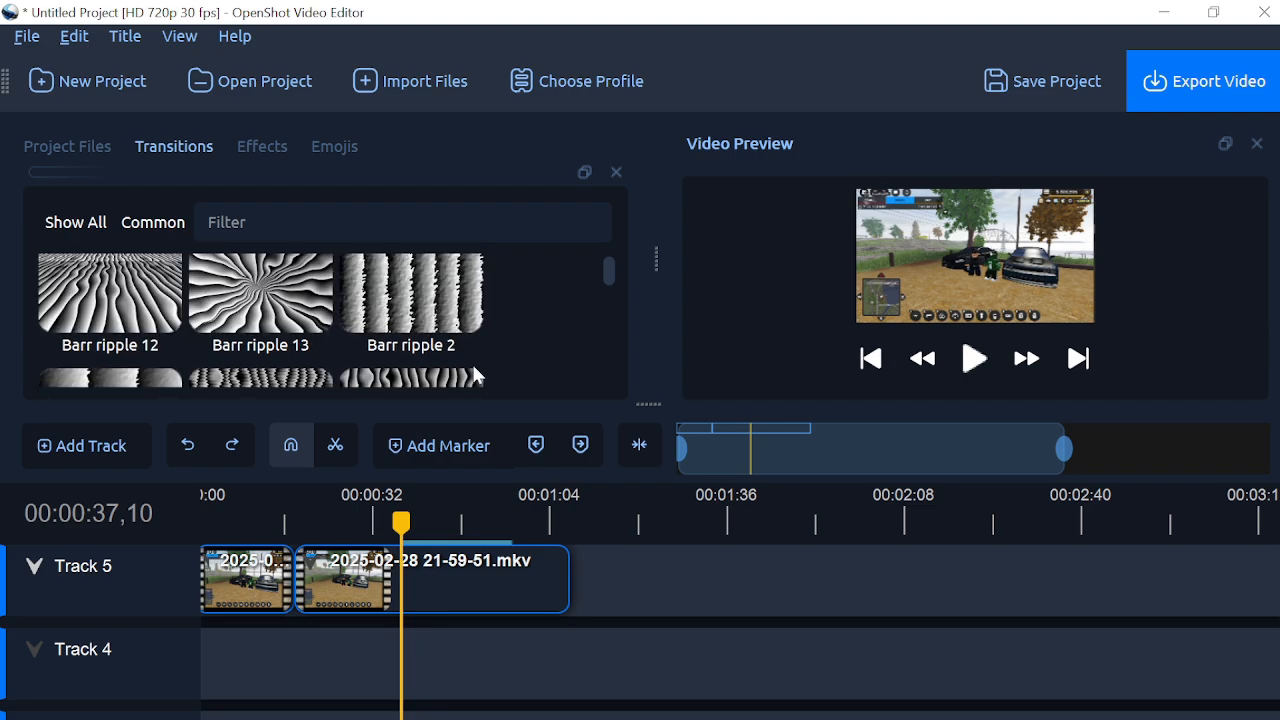
scroll(513, 373, down, 2)
drag(411, 290, 307, 578)
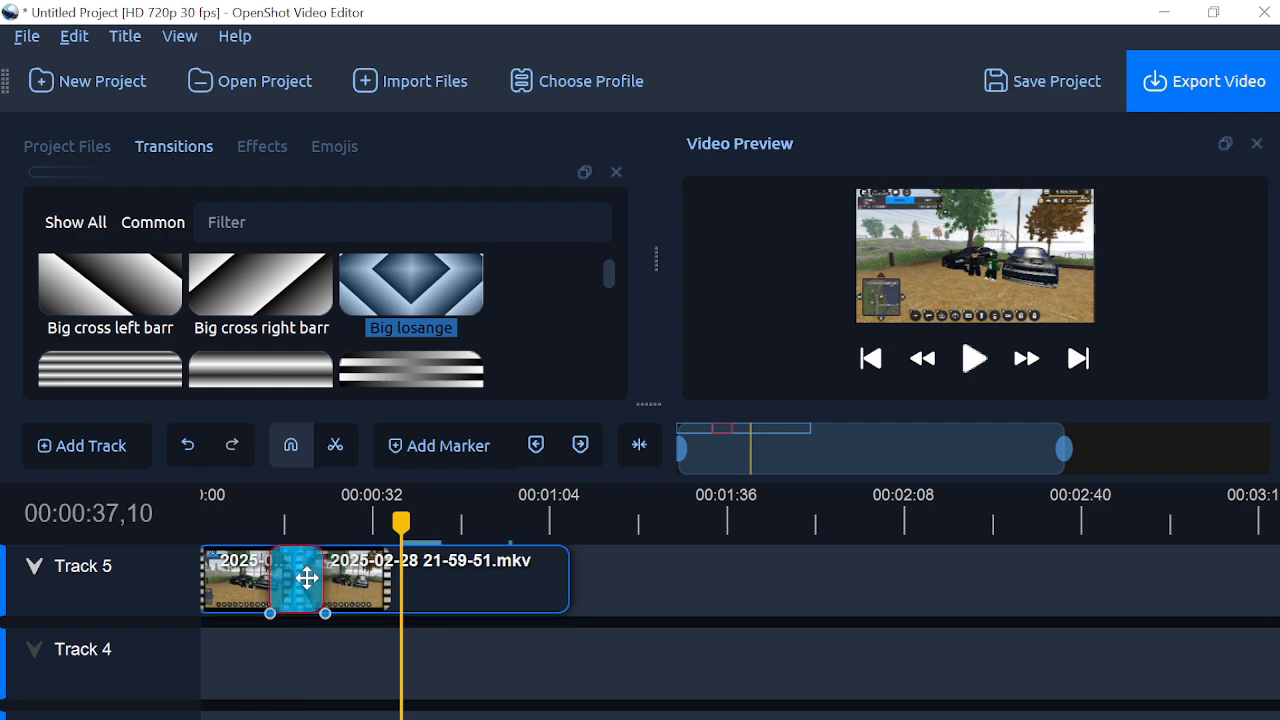
Preview the Big losange transition between the two Track 5 clips from its start, and delete the transition
drag(406, 515, 273, 524)
key(space)
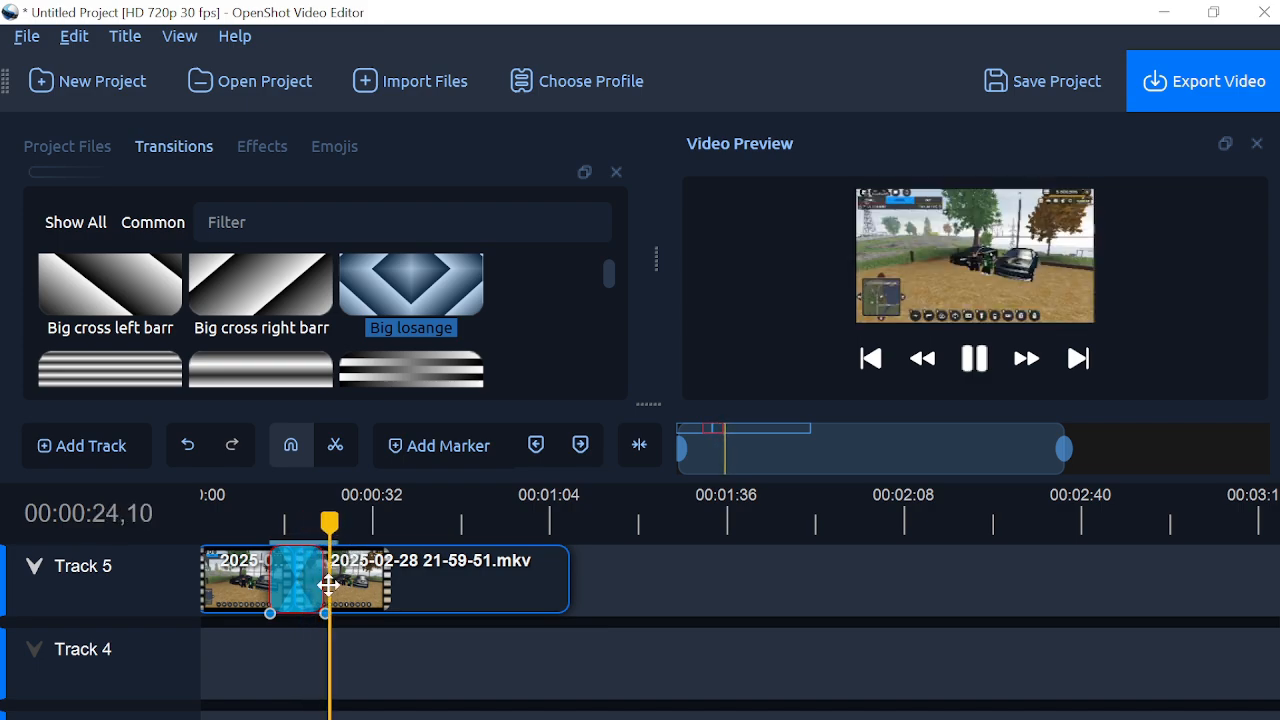
key(Delete)
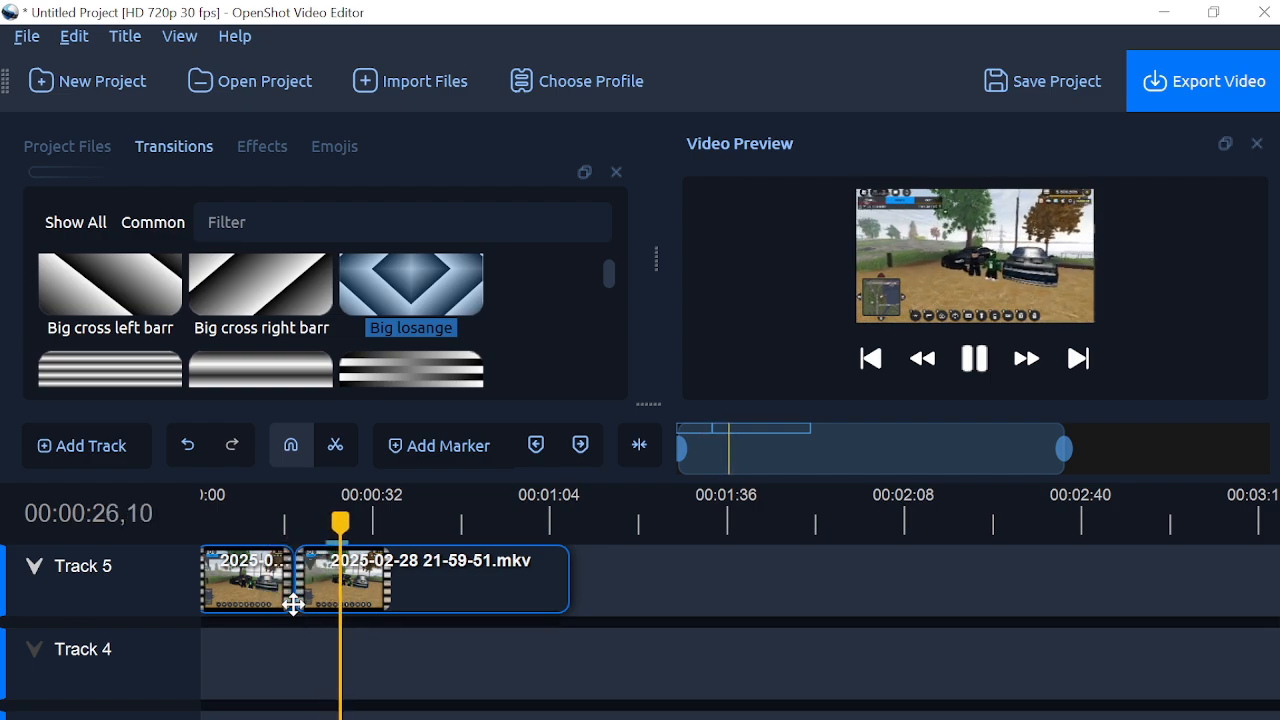
Overlap the second Track 5 clip slightly onto the first to create a transition, and preview it from about 16 seconds
scroll(326, 385, down, 2)
scroll(308, 316, down, 6)
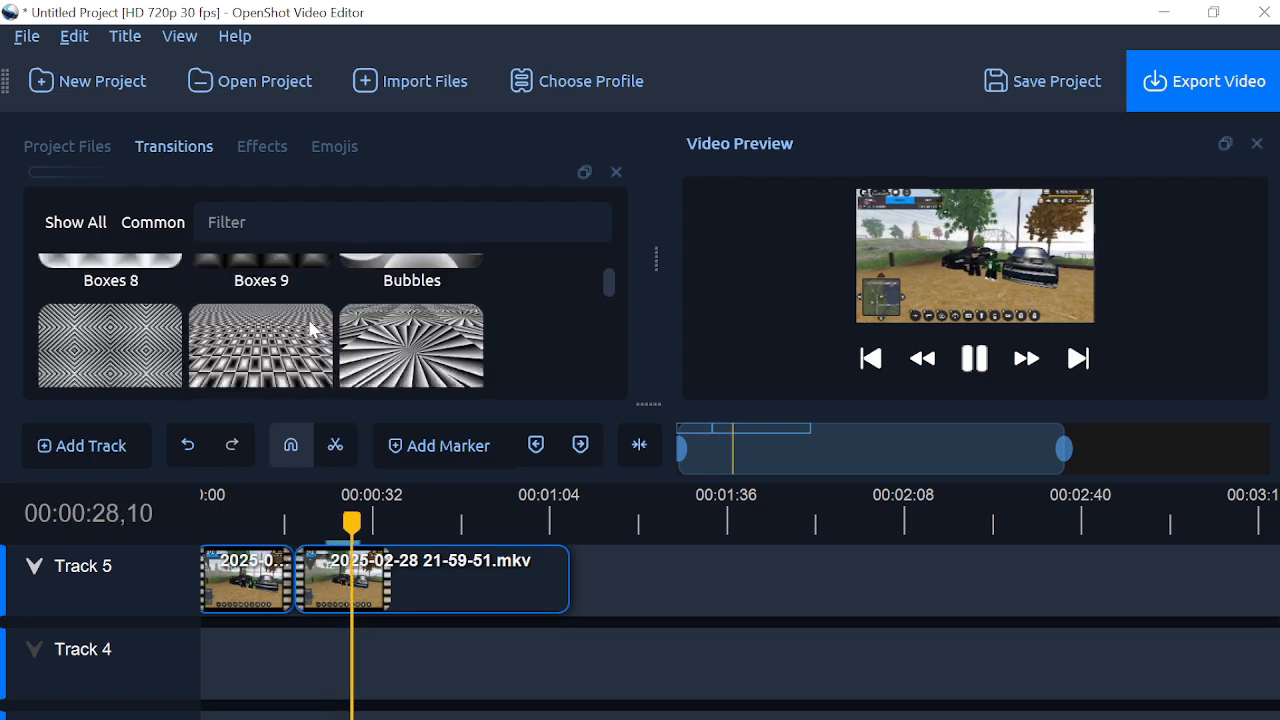
click(445, 589)
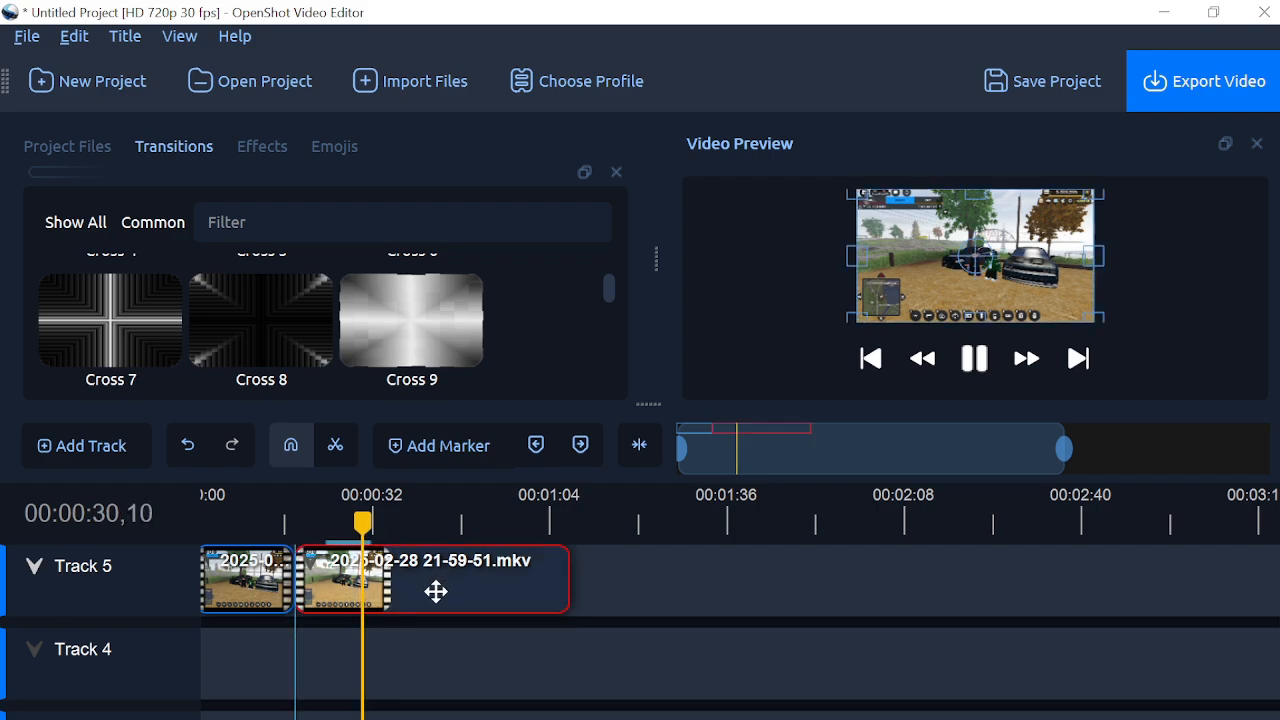
drag(362, 522, 288, 549)
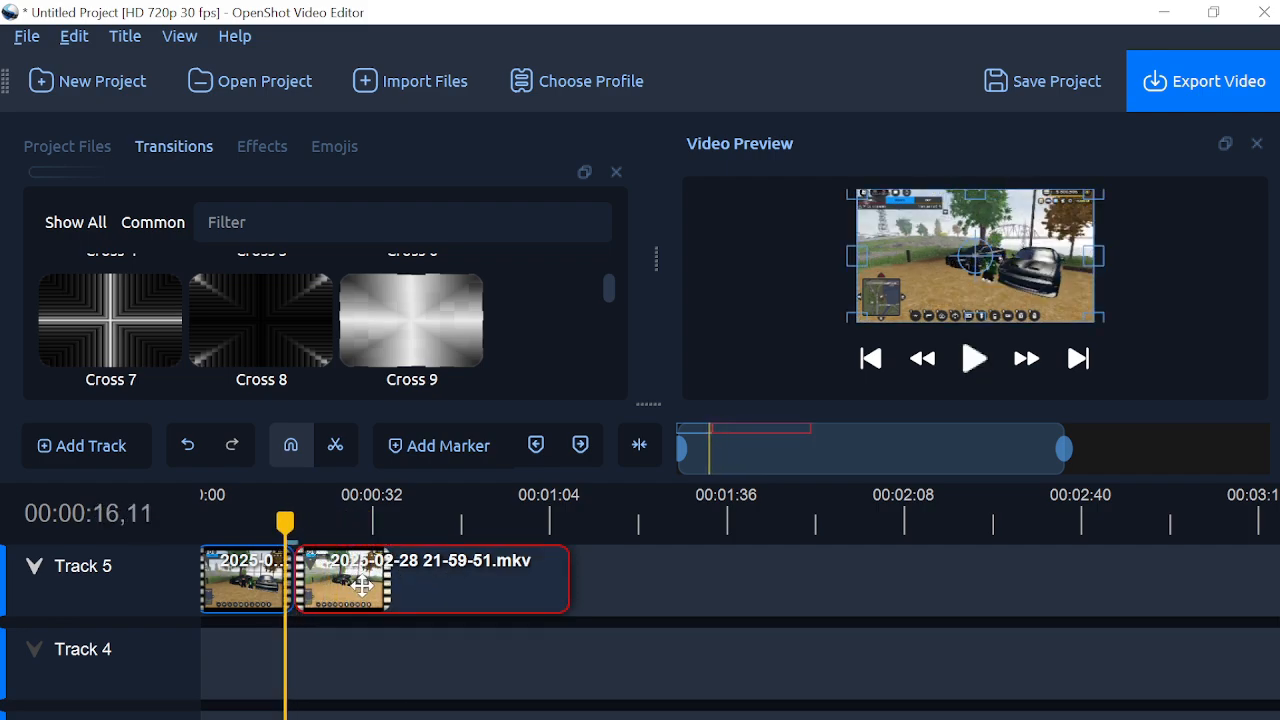
drag(362, 586, 350, 586)
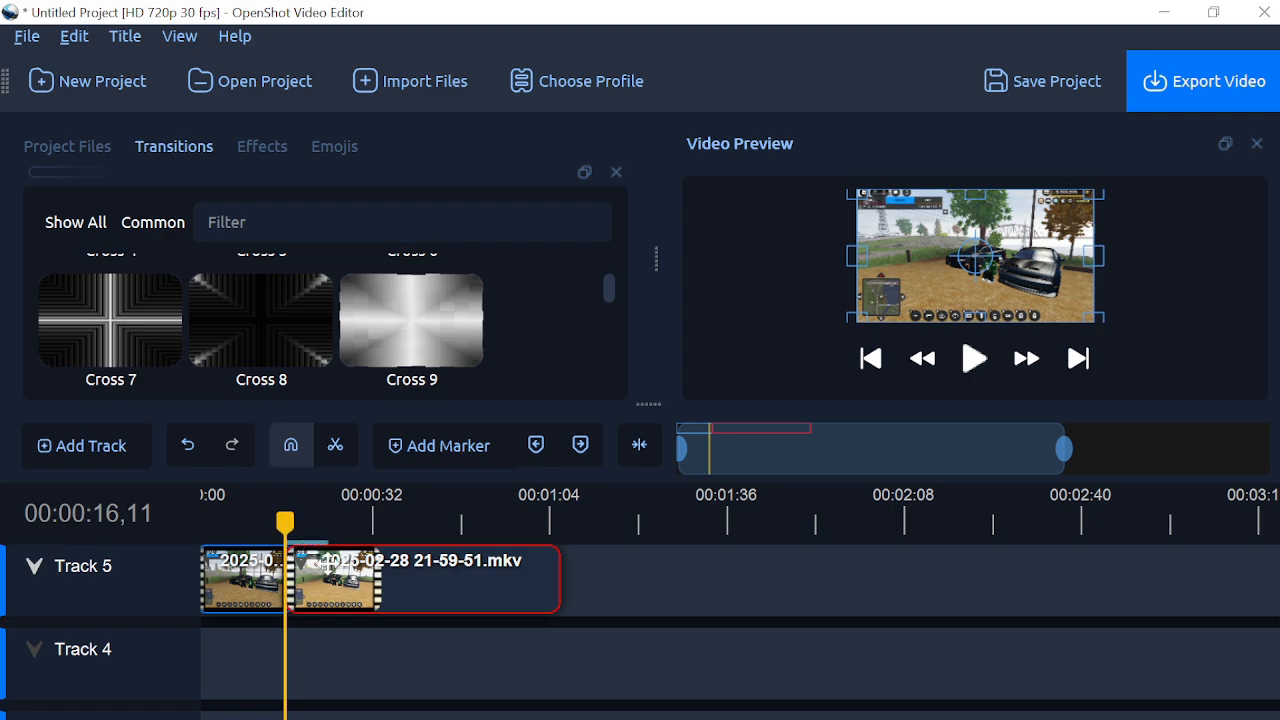
key(space)
key(space)
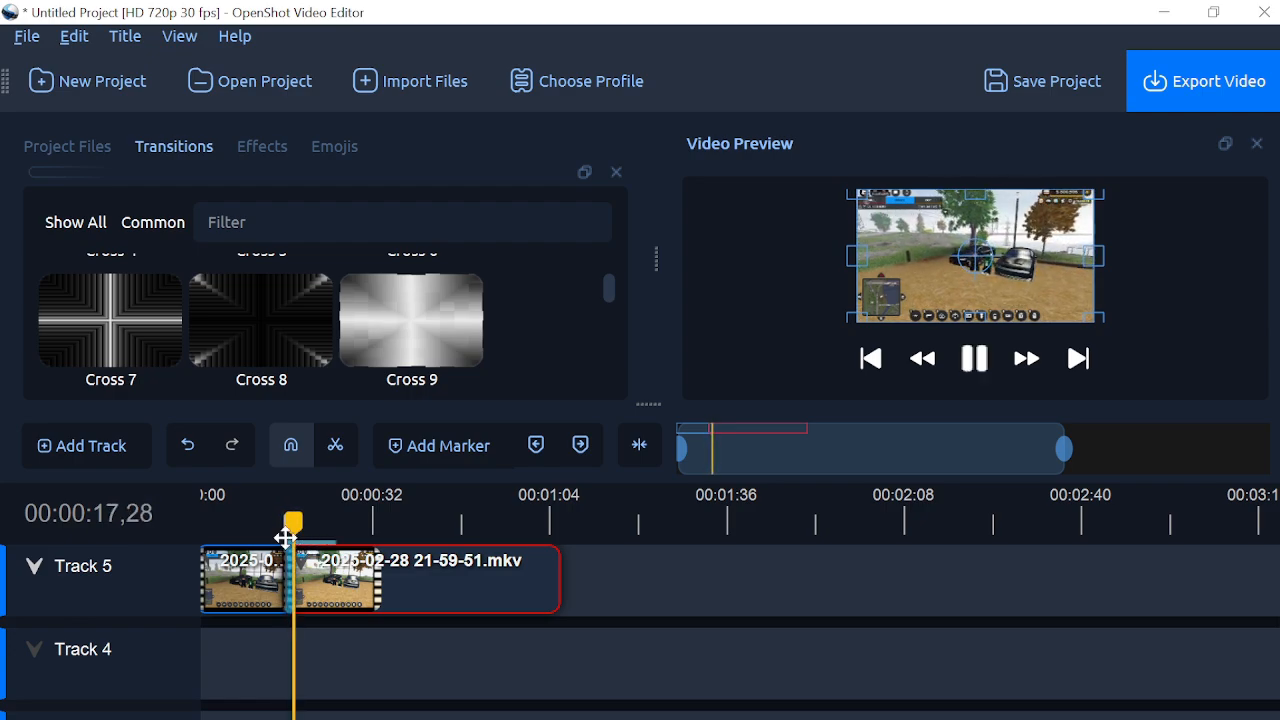
drag(293, 527, 281, 523)
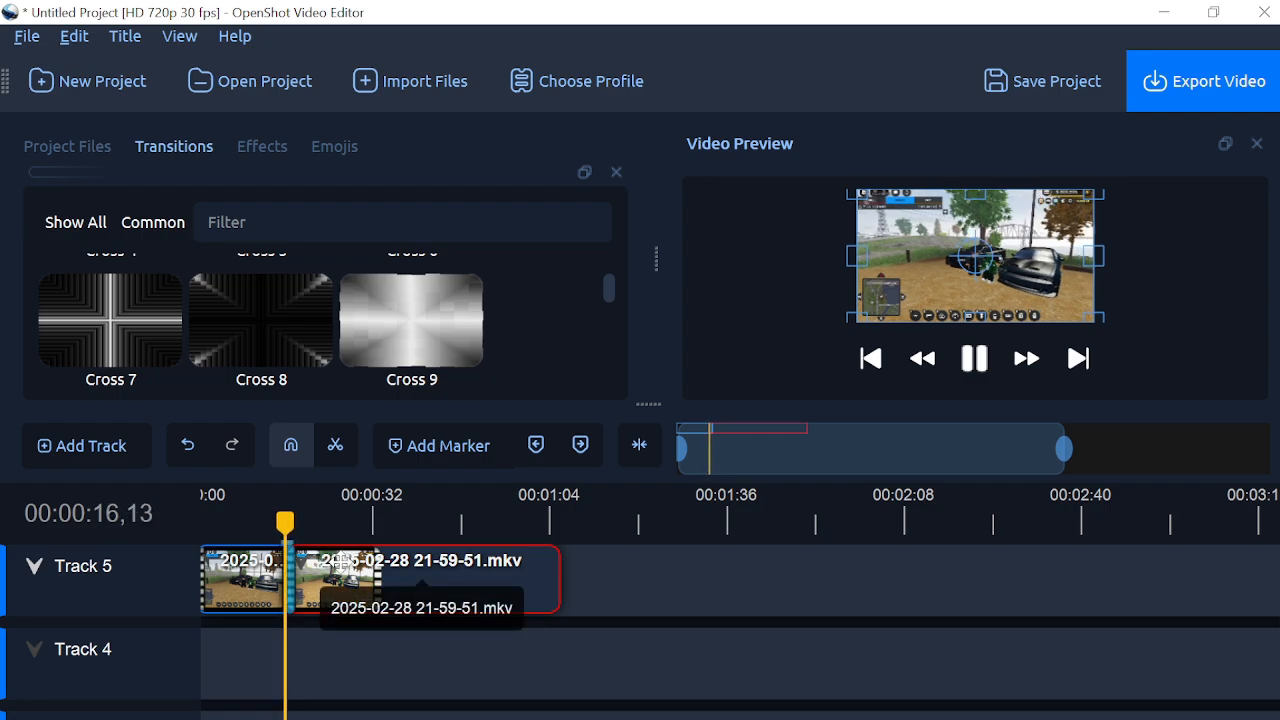
key(space)
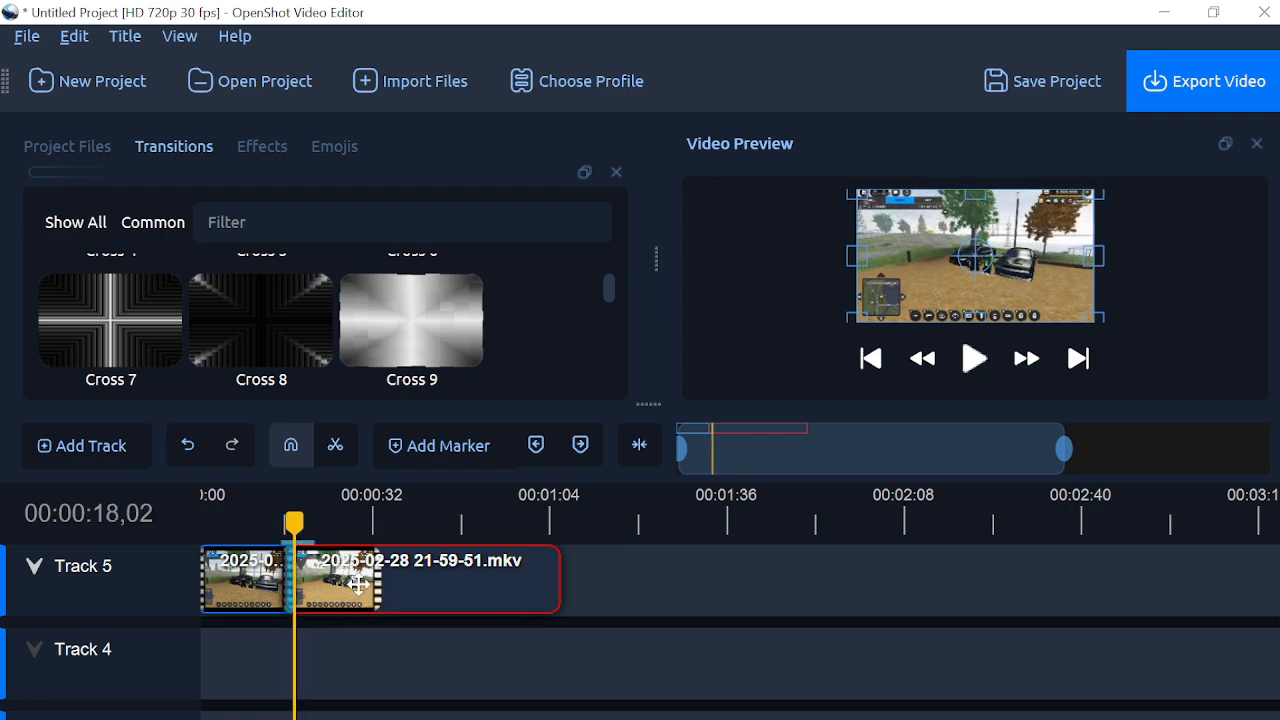
Restore the second Track 5 clip beside the first, preview the transition centred over their junction, and delete it
drag(363, 582, 372, 582)
drag(294, 523, 275, 522)
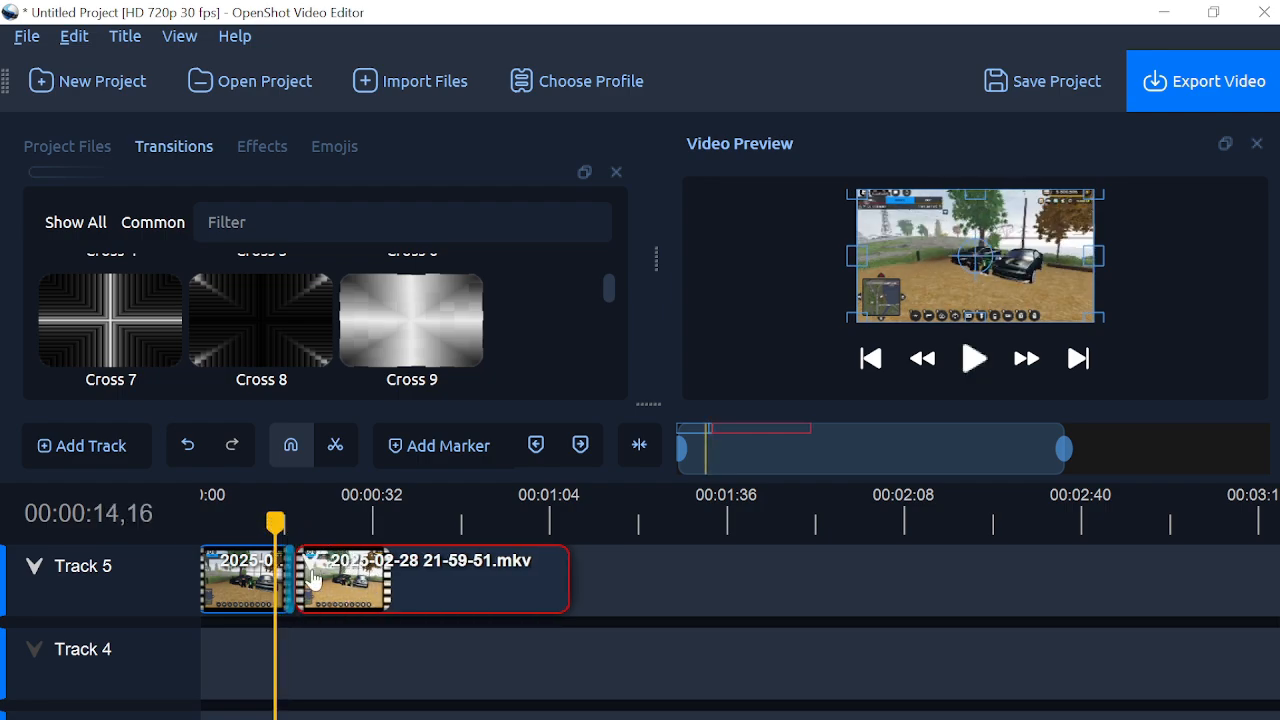
drag(292, 577, 282, 572)
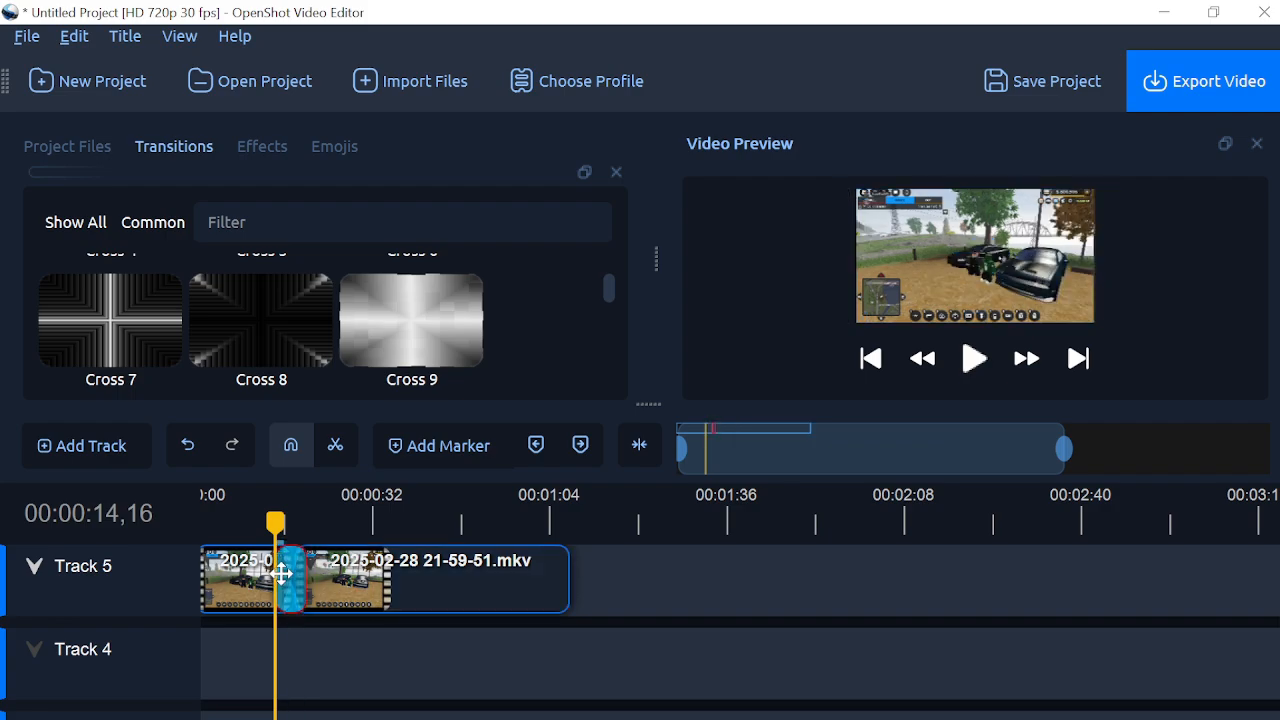
key(space)
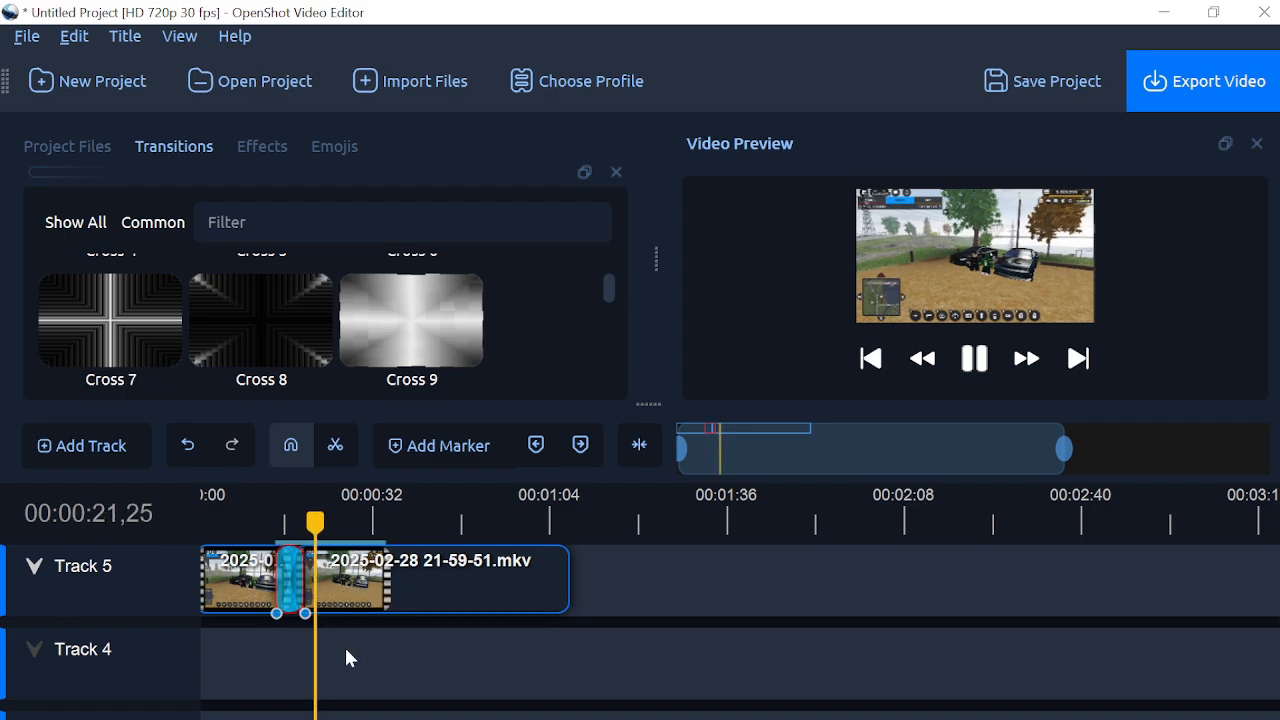
key(Delete)
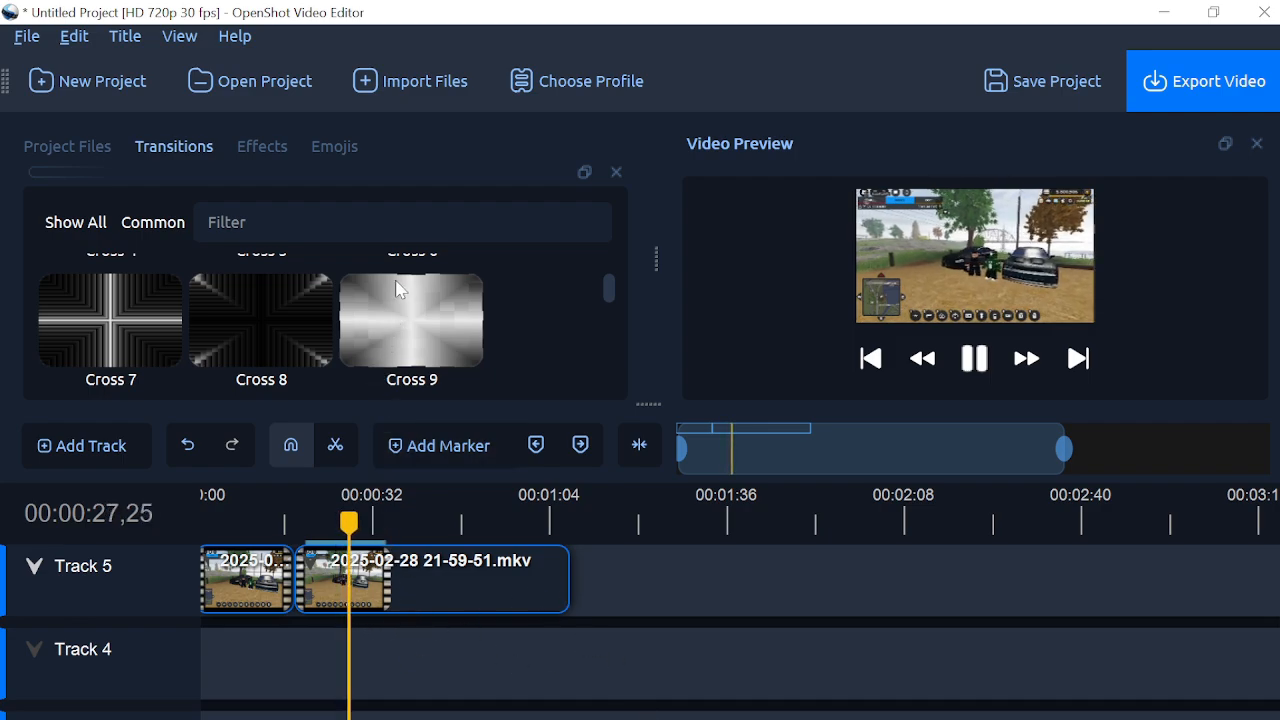
Apply the Distortion 22 transition to the start of the second Track 5 clip, preview it, and undo its placement
scroll(402, 290, down, 15)
drag(281, 336, 310, 582)
click(311, 537)
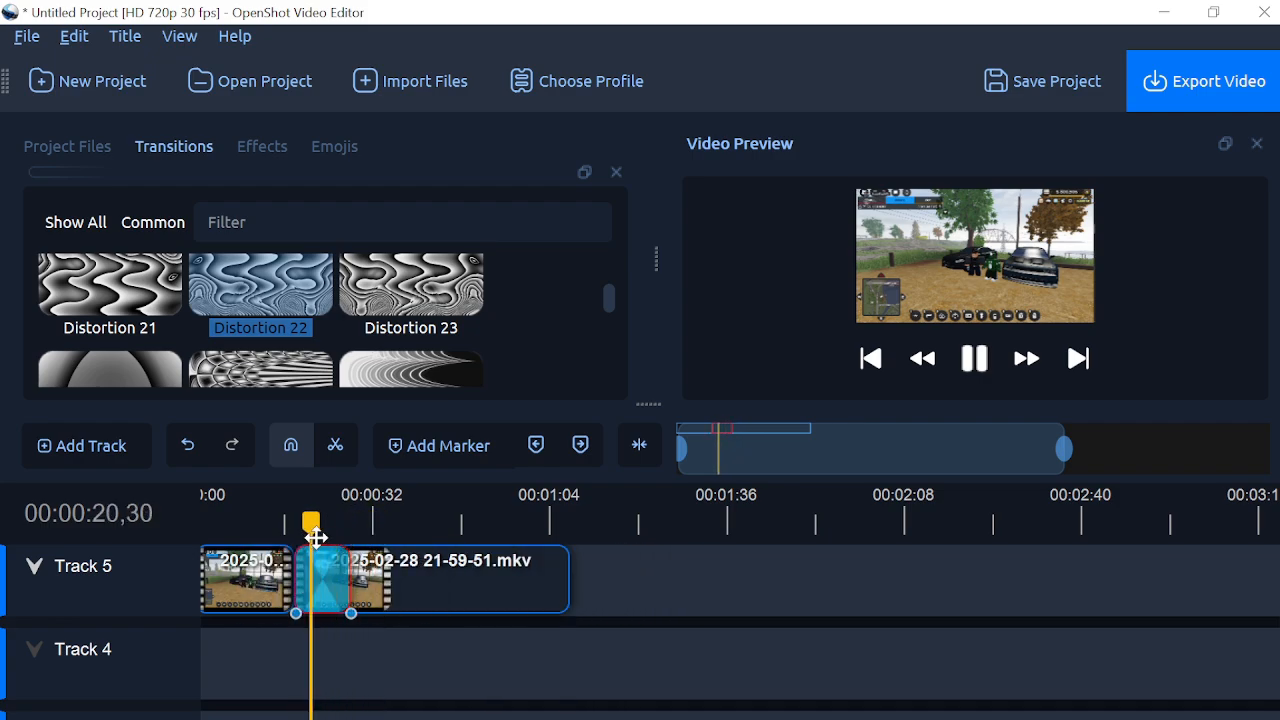
key(space)
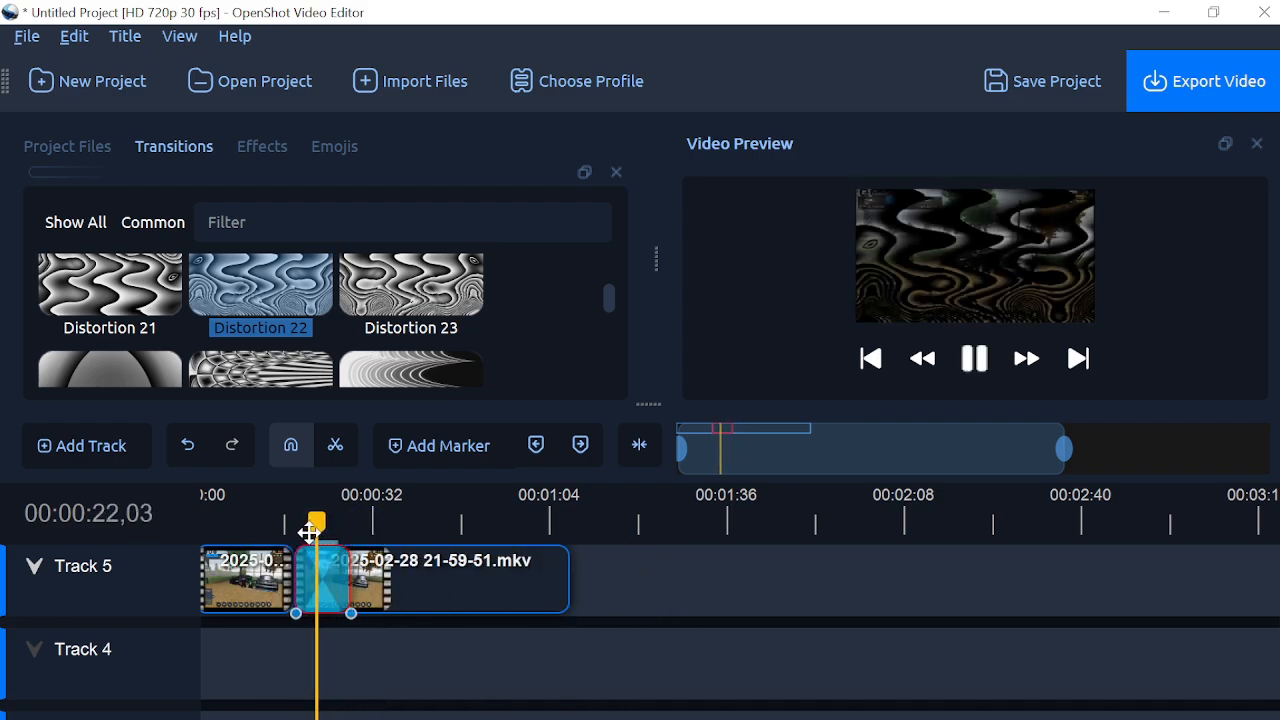
key(ctrl+z)
Browse the remaining transitions in the library through to the wipe transitions at the end
scroll(251, 345, down, 6)
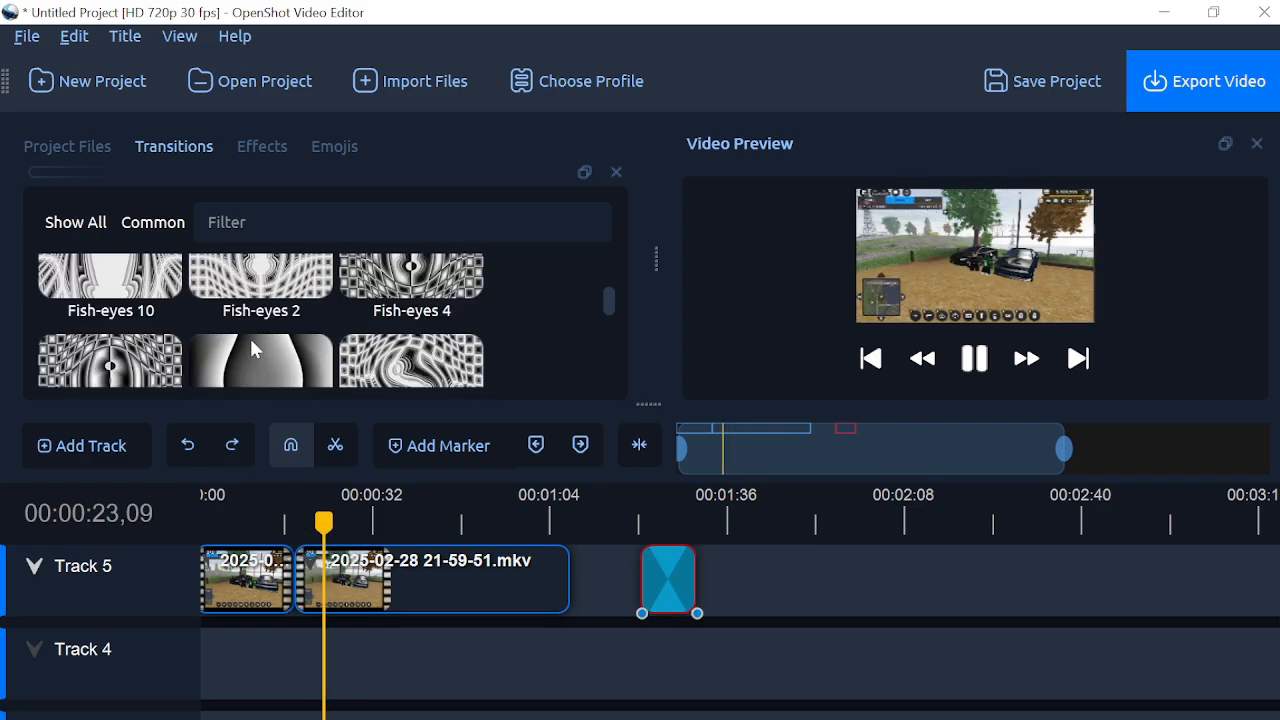
scroll(273, 345, down, 15)
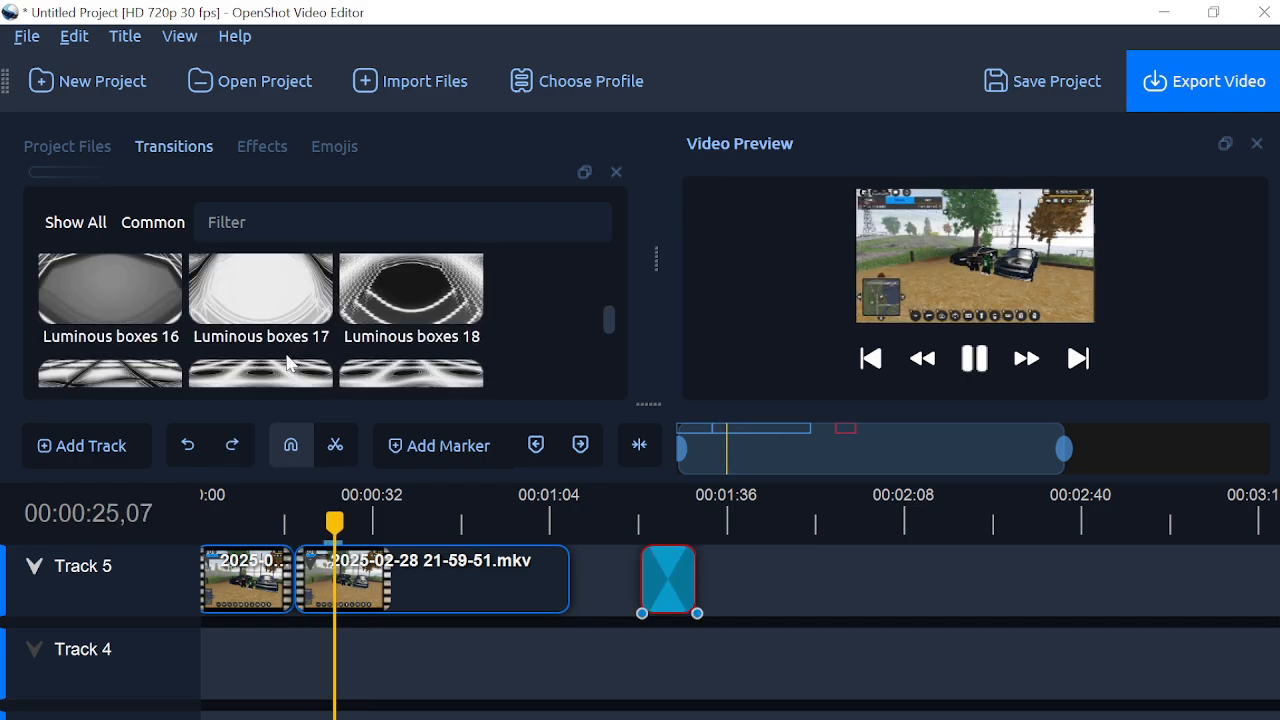
scroll(292, 367, down, 15)
scroll(305, 366, up, 6)
scroll(320, 372, down, 4)
scroll(328, 376, down, 5)
scroll(340, 362, up, 10)
scroll(352, 347, down, 8)
scroll(352, 347, down, 20)
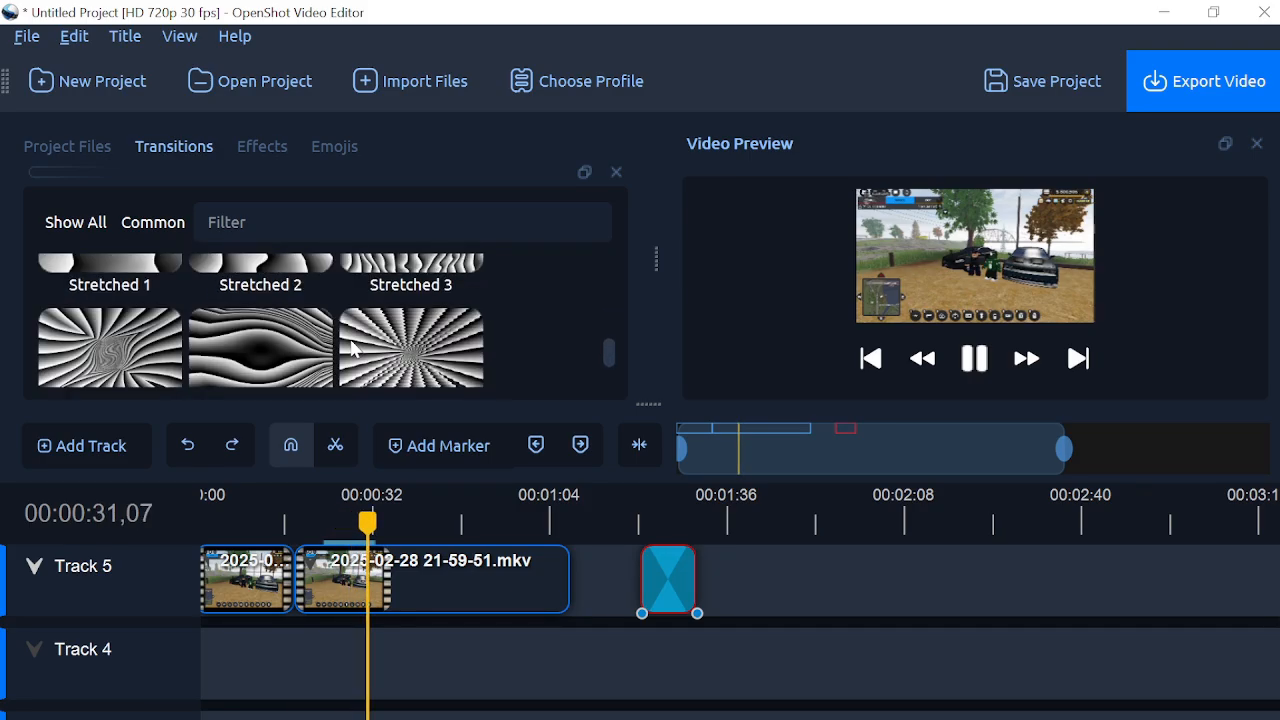
scroll(355, 345, down, 6)
scroll(385, 370, down, 2)
scroll(377, 301, up, 10)
scroll(378, 310, down, 15)
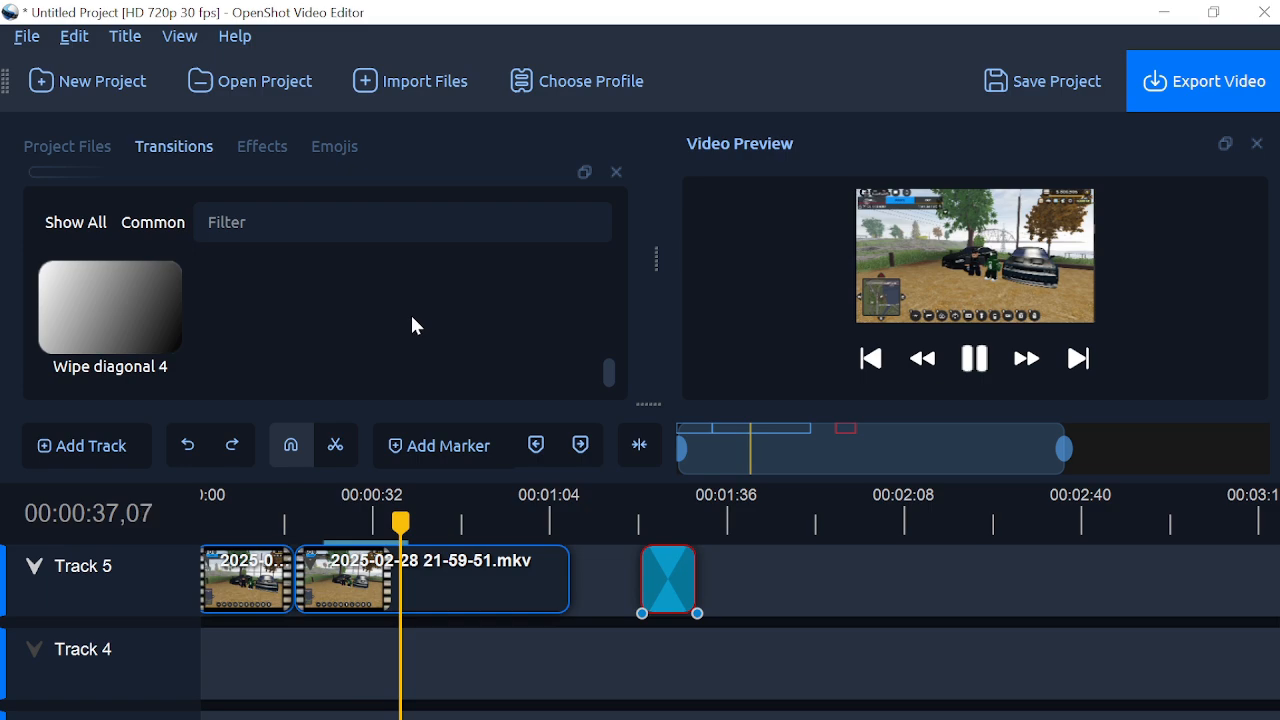
Delete the stray transition from Track 5 and add the Angry face emoji to that track after the second clip
key(Delete)
click(335, 150)
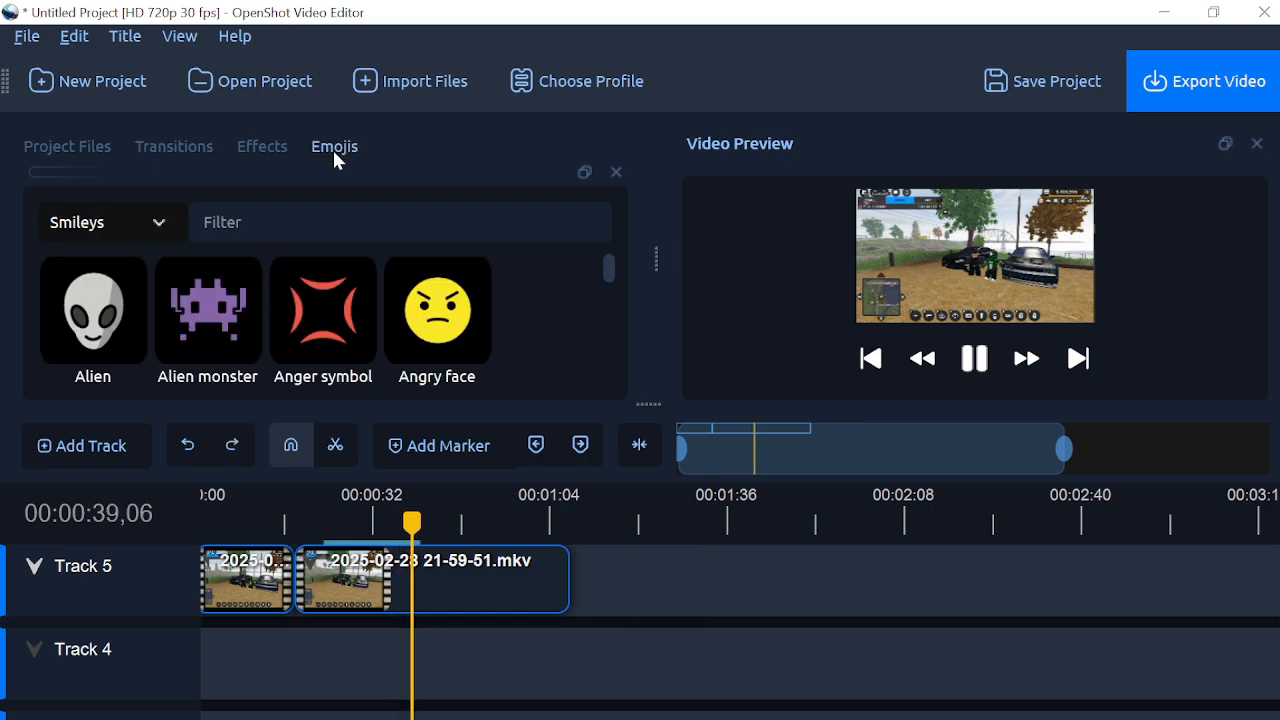
click(437, 310)
drag(437, 310, 611, 580)
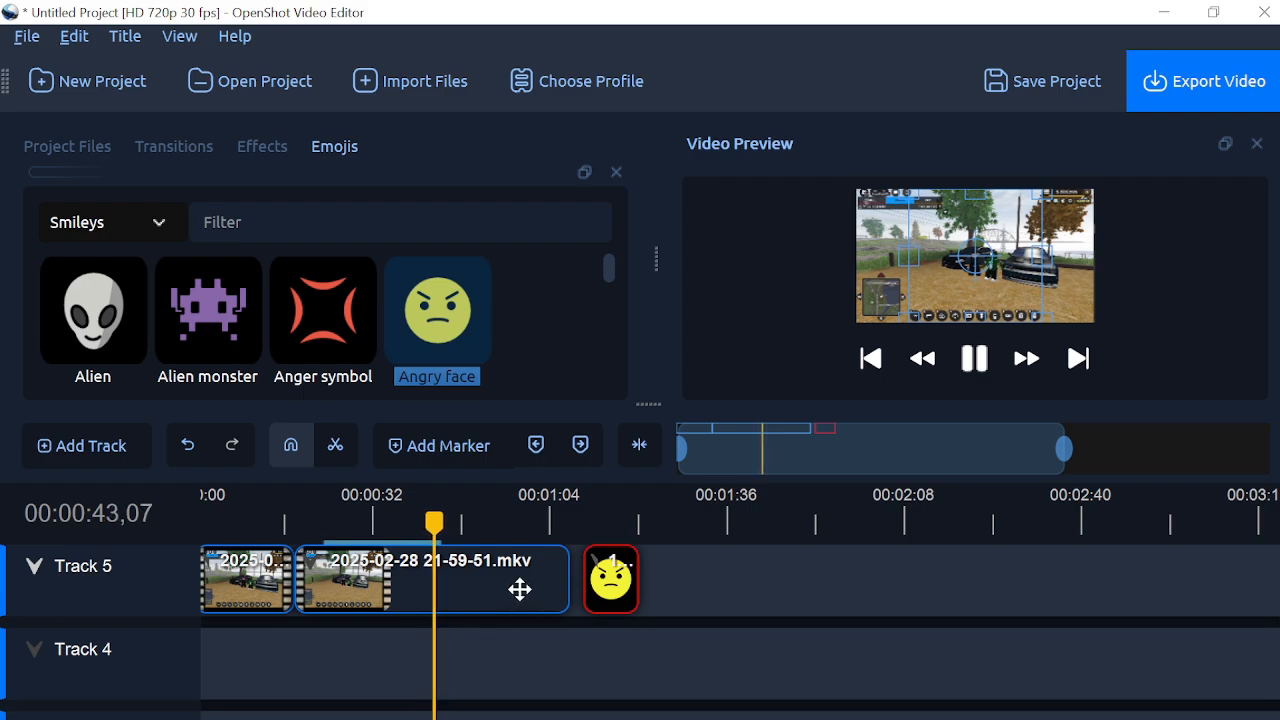
Move the second Track 5 video clip straight down to Track 4 and pause the playback
click(530, 592)
drag(530, 592, 540, 641)
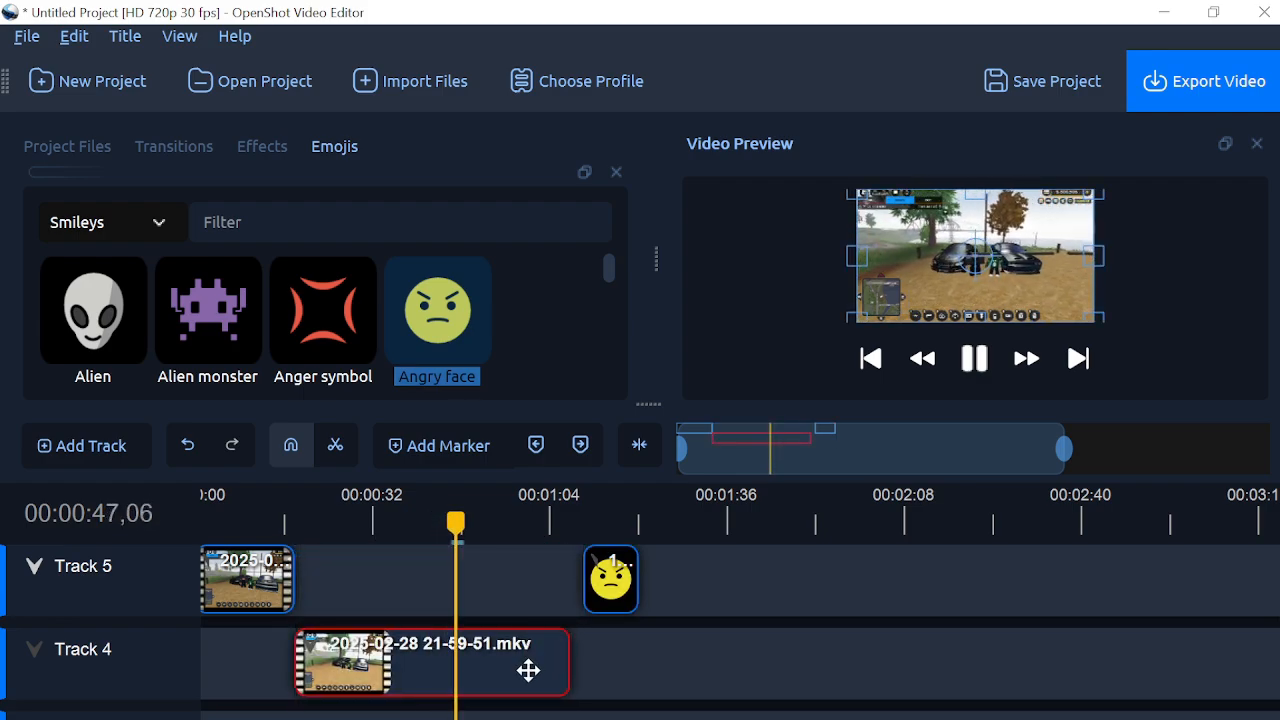
key(space)
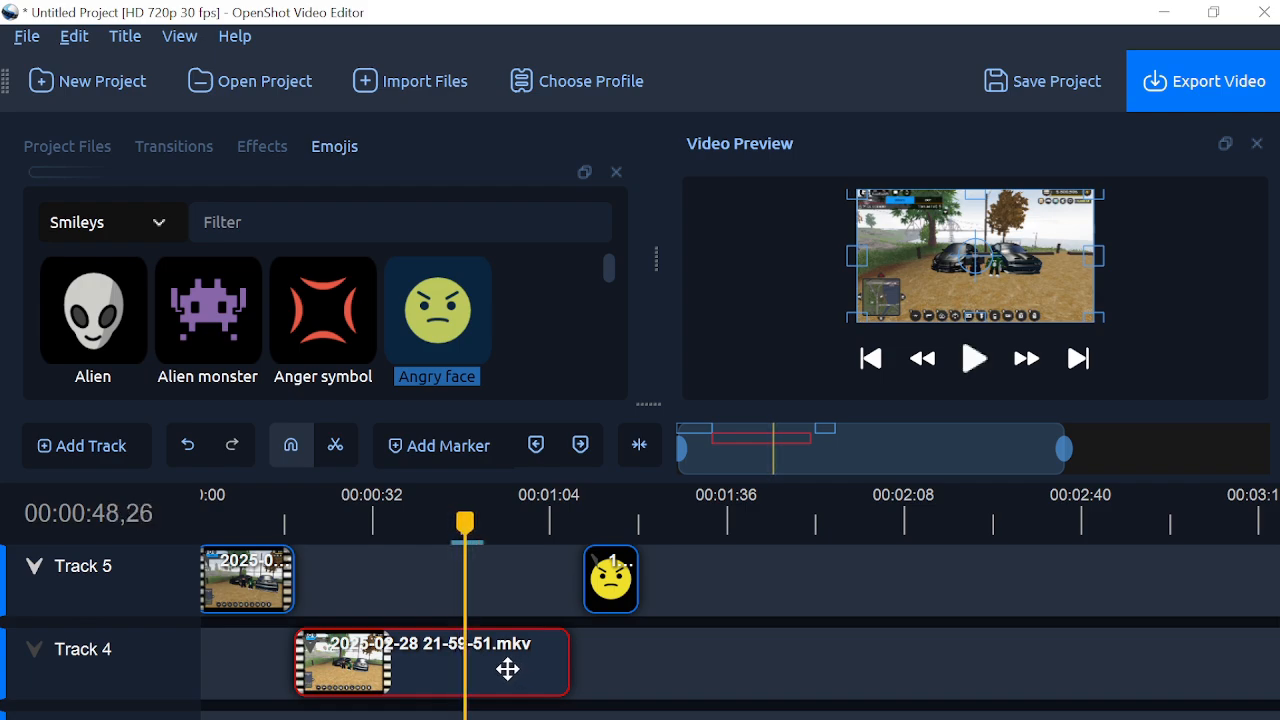
drag(348, 665, 344, 660)
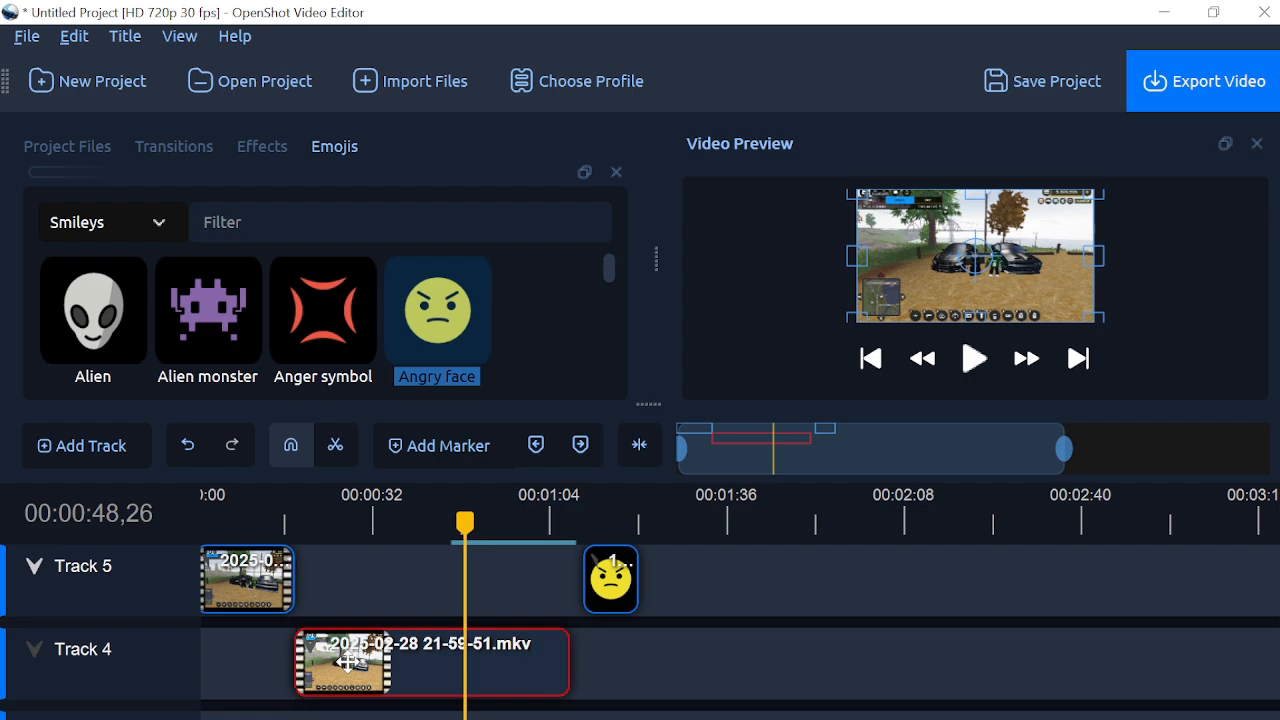
Place the Angry face emoji on Track 5 above the Track 4 clip at about 48 seconds and preview the overlay
drag(610, 580, 474, 585)
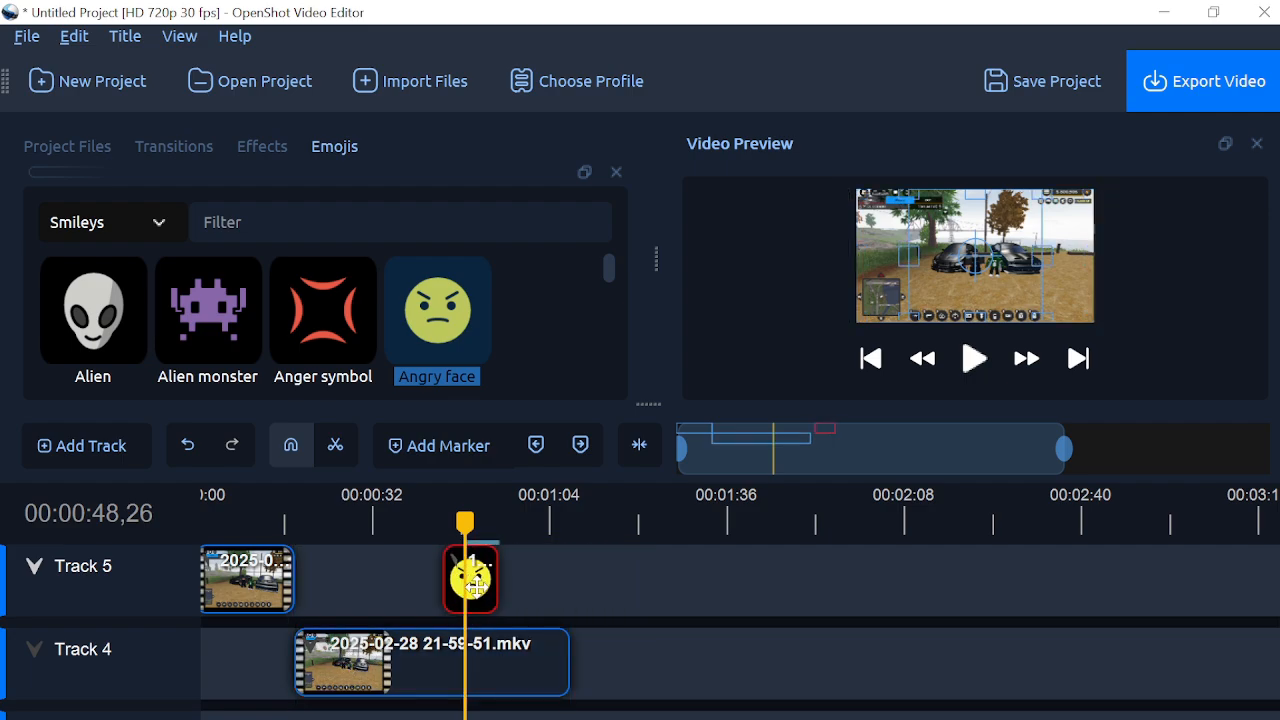
key(space)
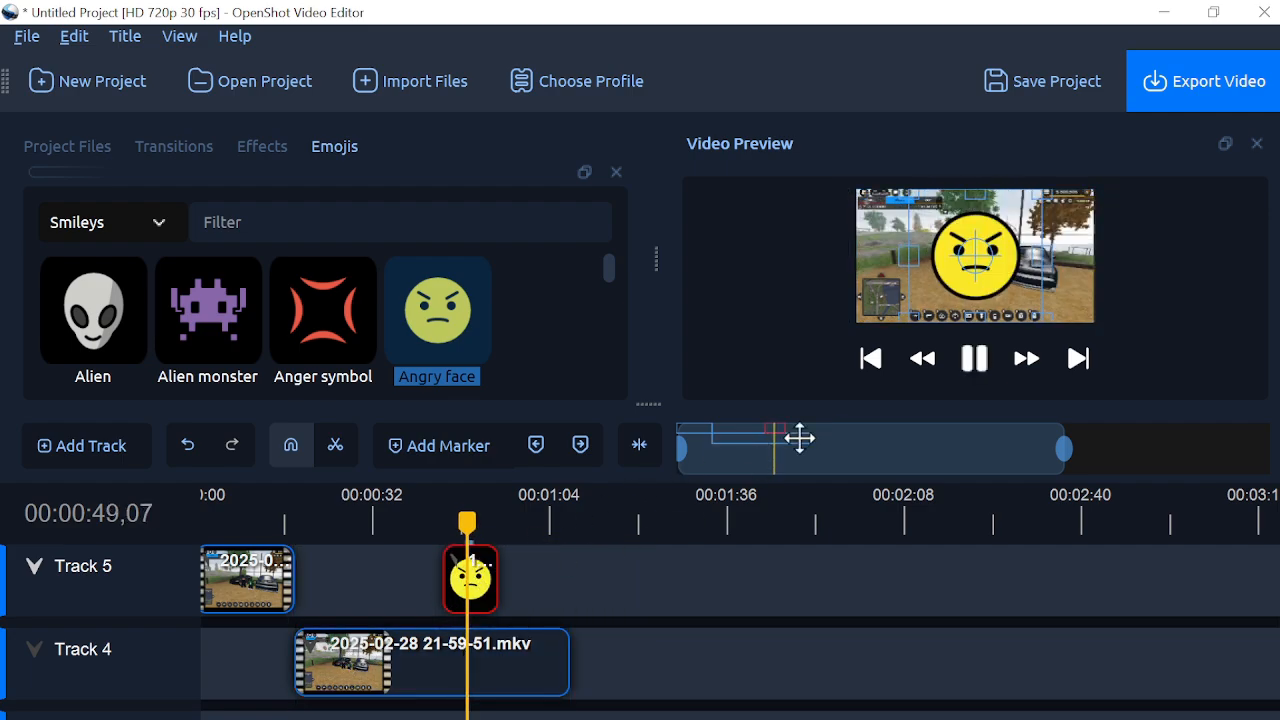
key(space)
key(space)
key(space)
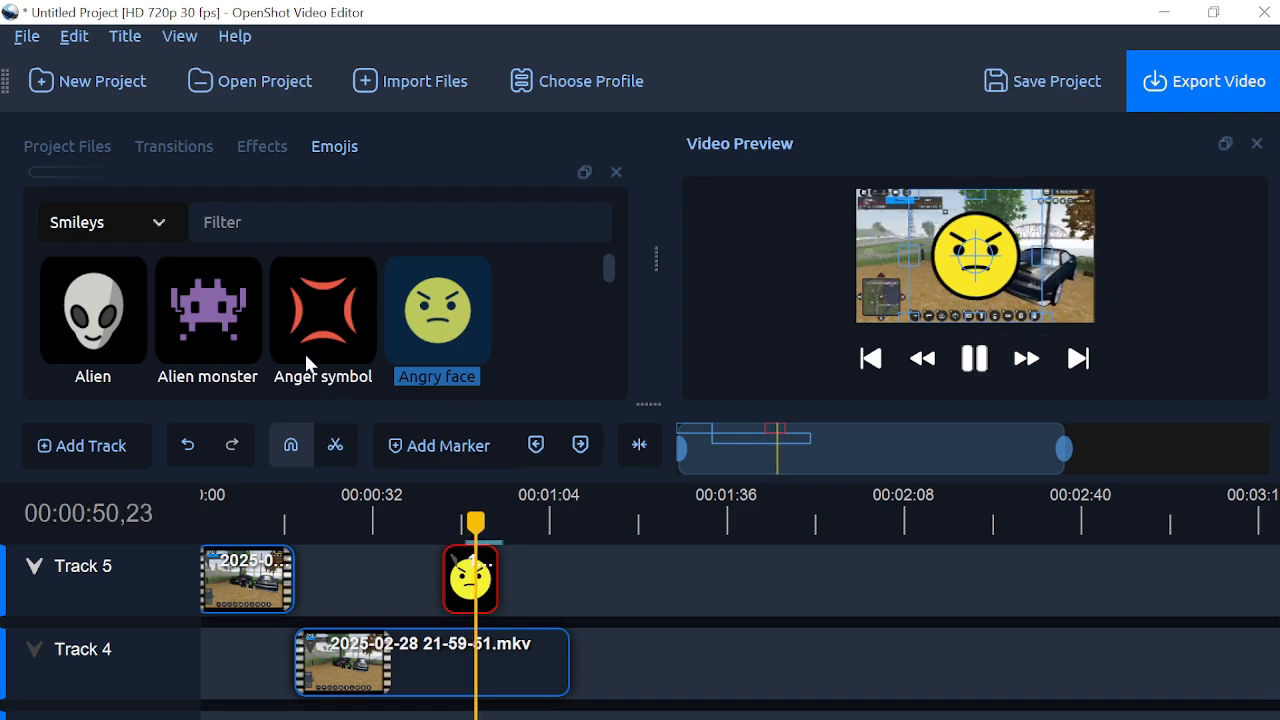
Add the Anger symbol emoji to Track 5 after the Angry face, and move the Track 4 video clip one track down
drag(321, 333, 525, 584)
drag(332, 349, 418, 420)
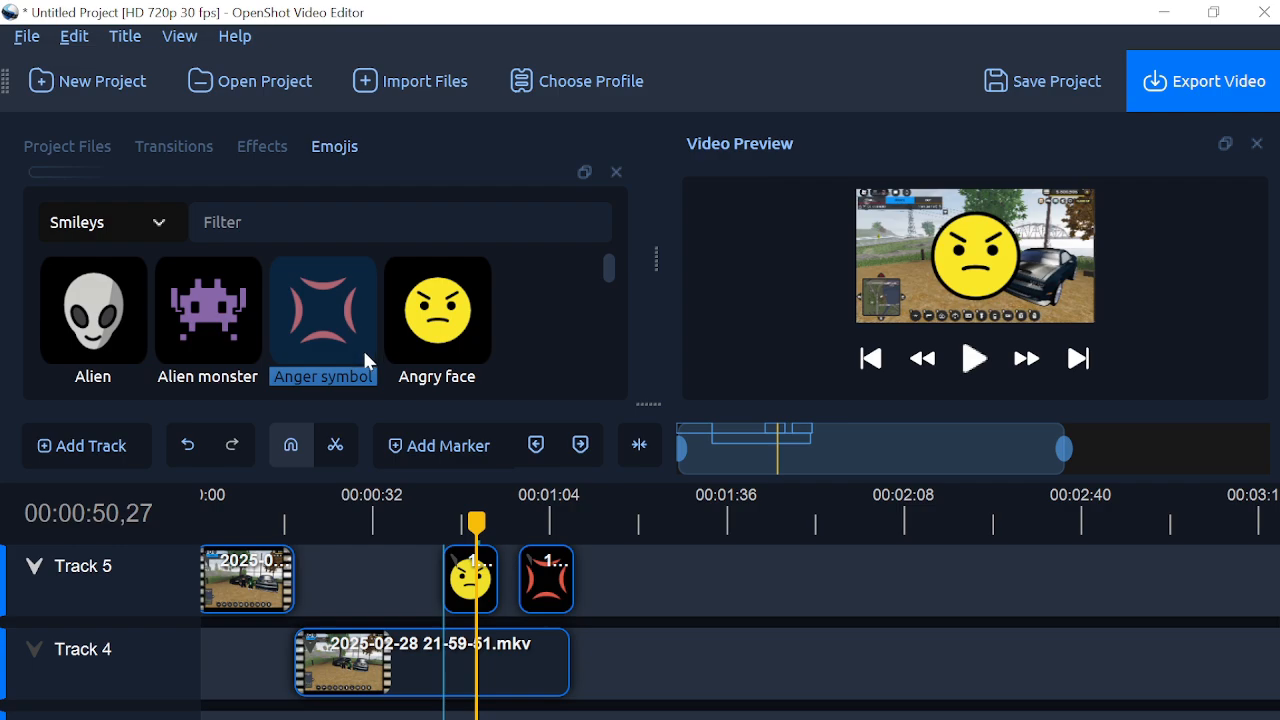
drag(405, 670, 394, 634)
scroll(427, 631, up, 2)
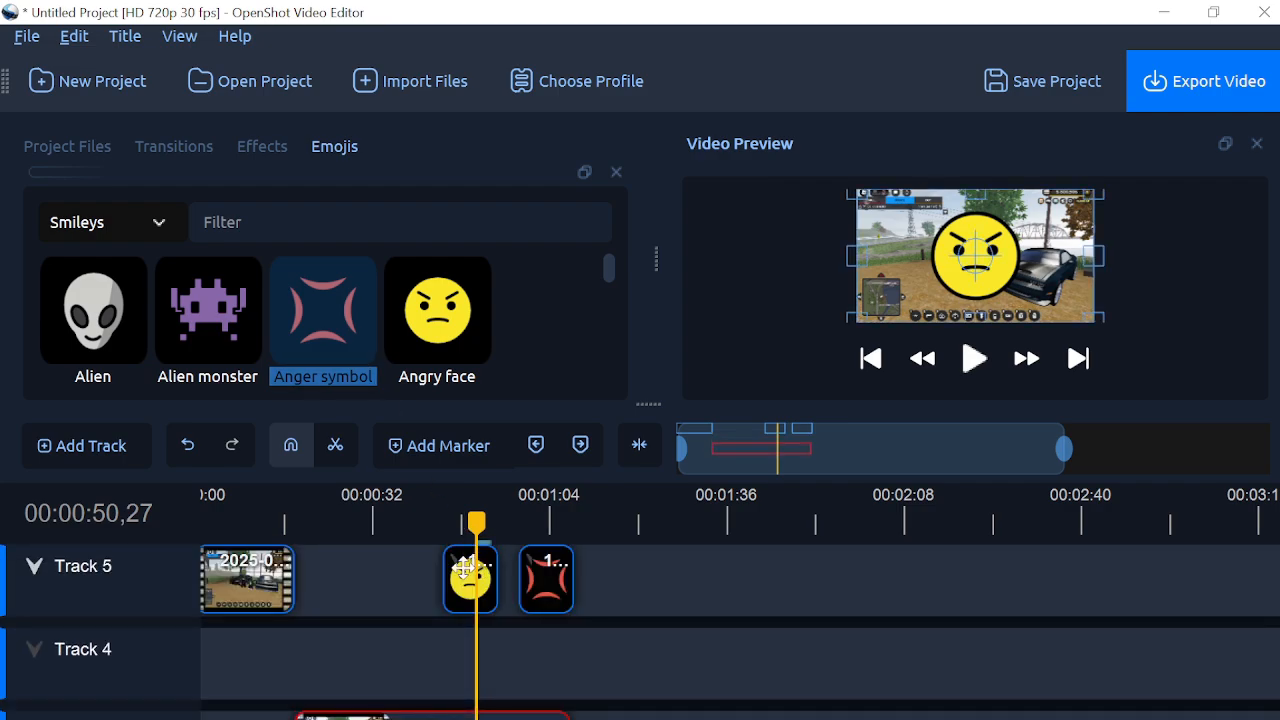
Move the Angry face to Track 4, align the Anger symbol above it on Track 5, and preview the stacked emojis
drag(452, 597, 454, 655)
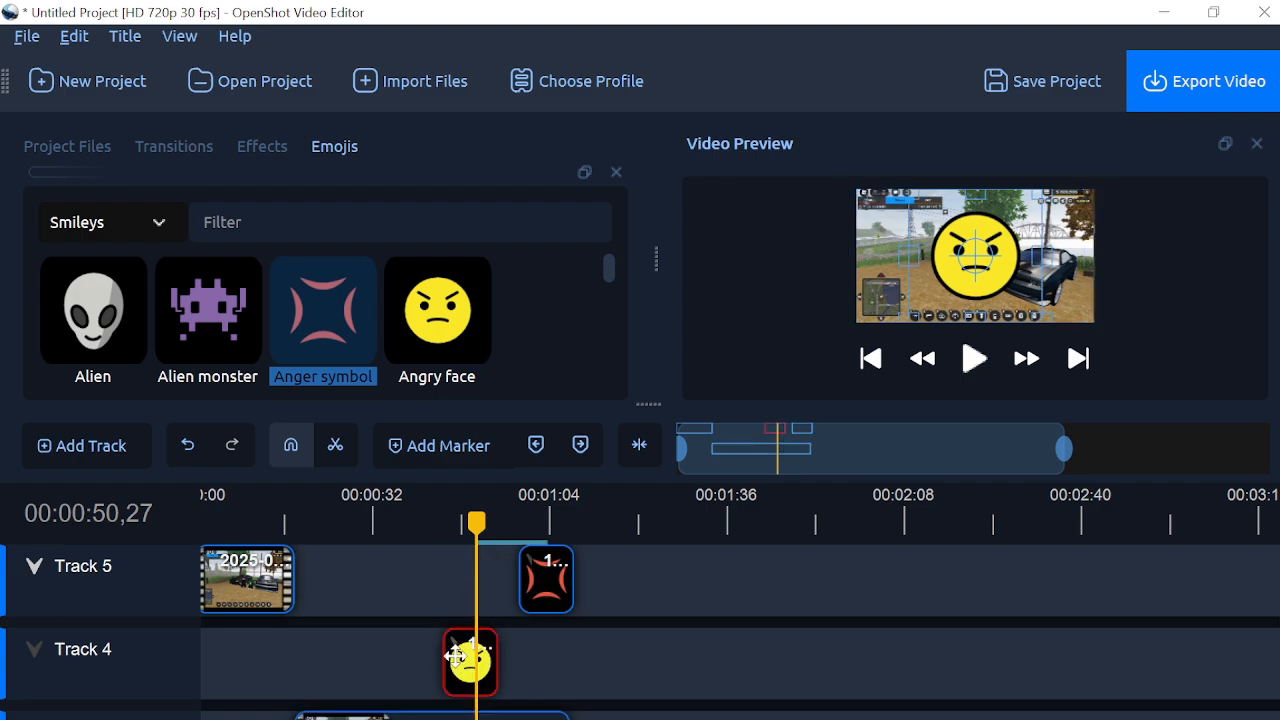
drag(515, 578, 480, 594)
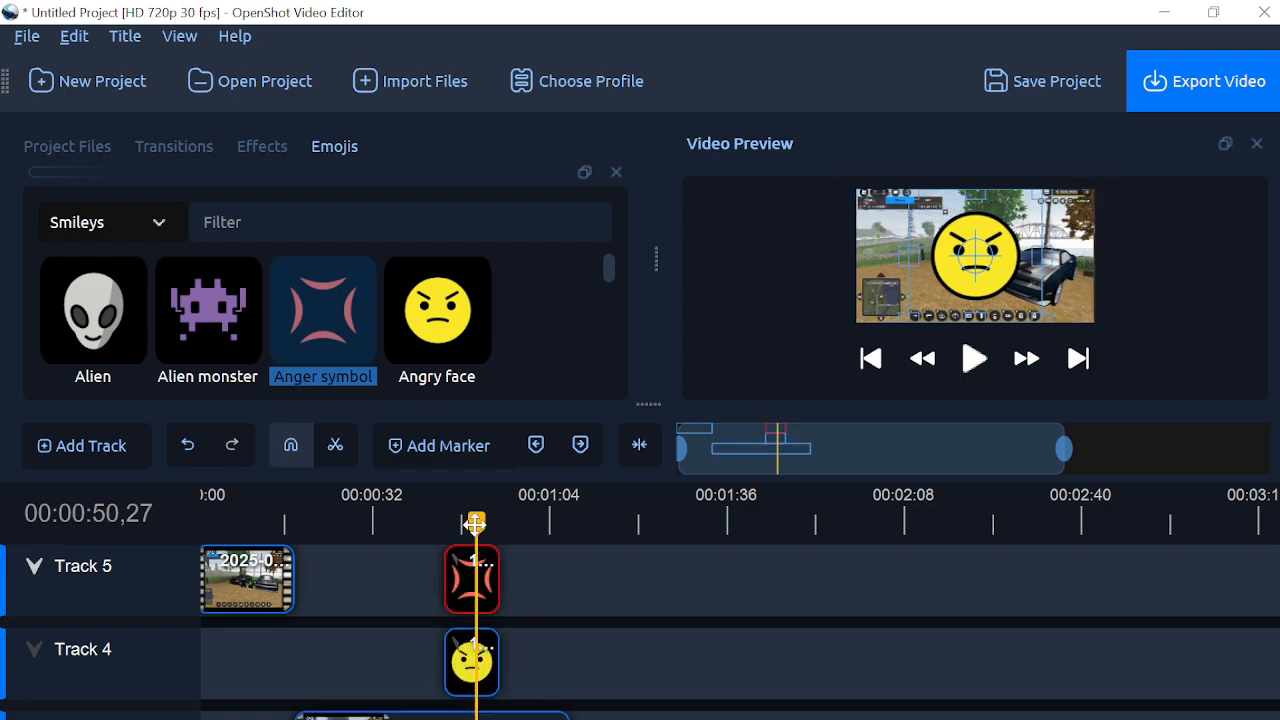
key(space)
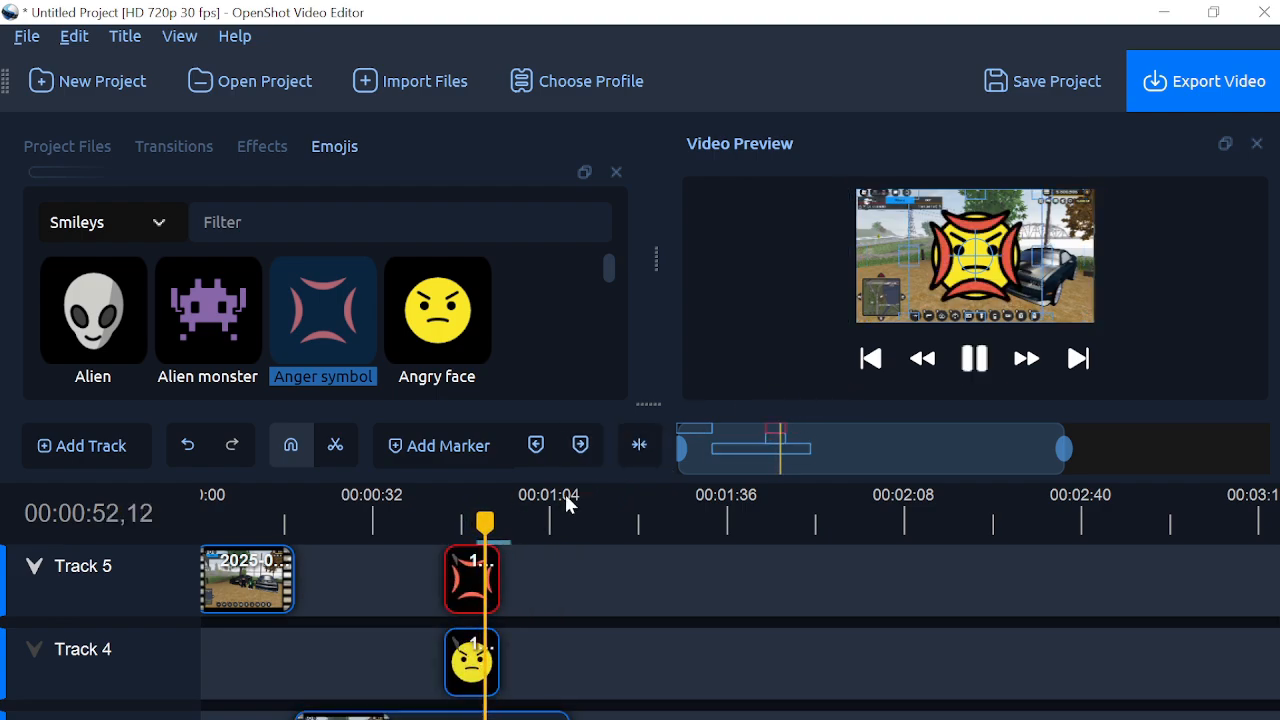
Delete both emojis from the timeline and return the video clip to Track 5 beside the first clip
drag(550, 600, 414, 577)
key(Delete)
scroll(400, 598, down, 2)
scroll(396, 600, up, 2)
Place a copy of the first Track 5 clip on Track 4 beneath the second clip, and set the playhead to about 26 seconds
click(245, 600)
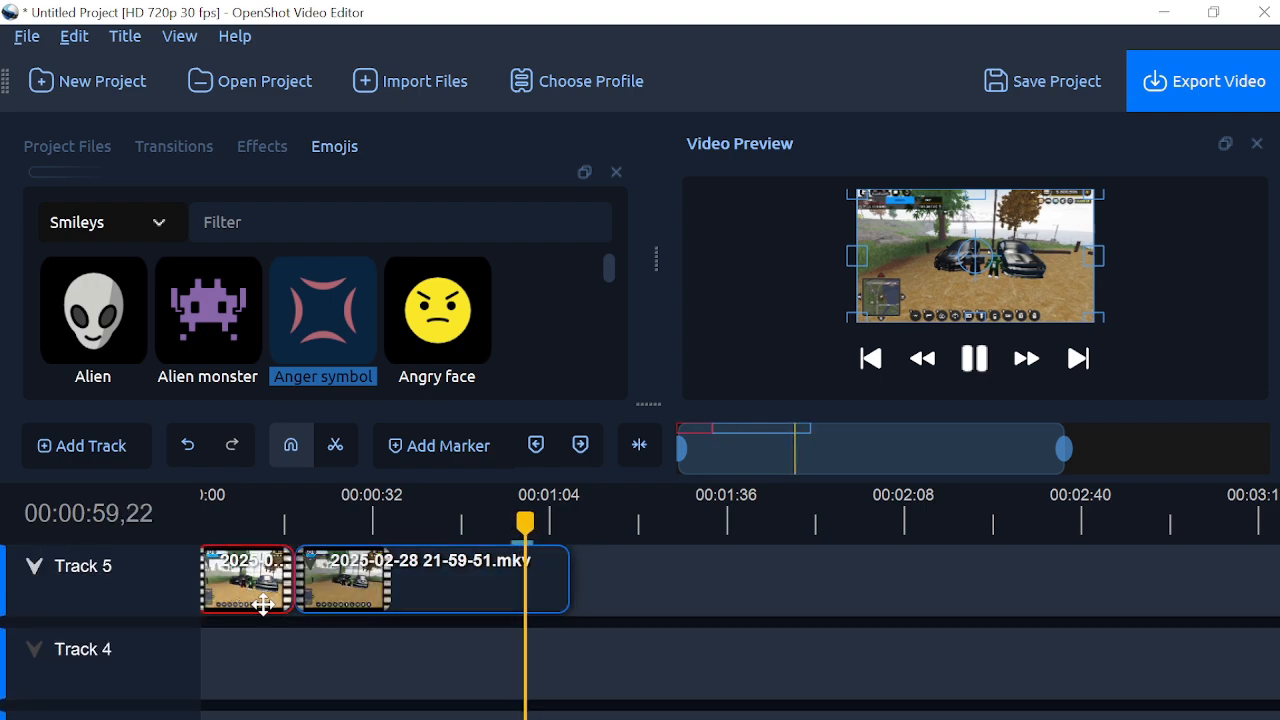
drag(263, 604, 376, 652)
drag(268, 597, 203, 595)
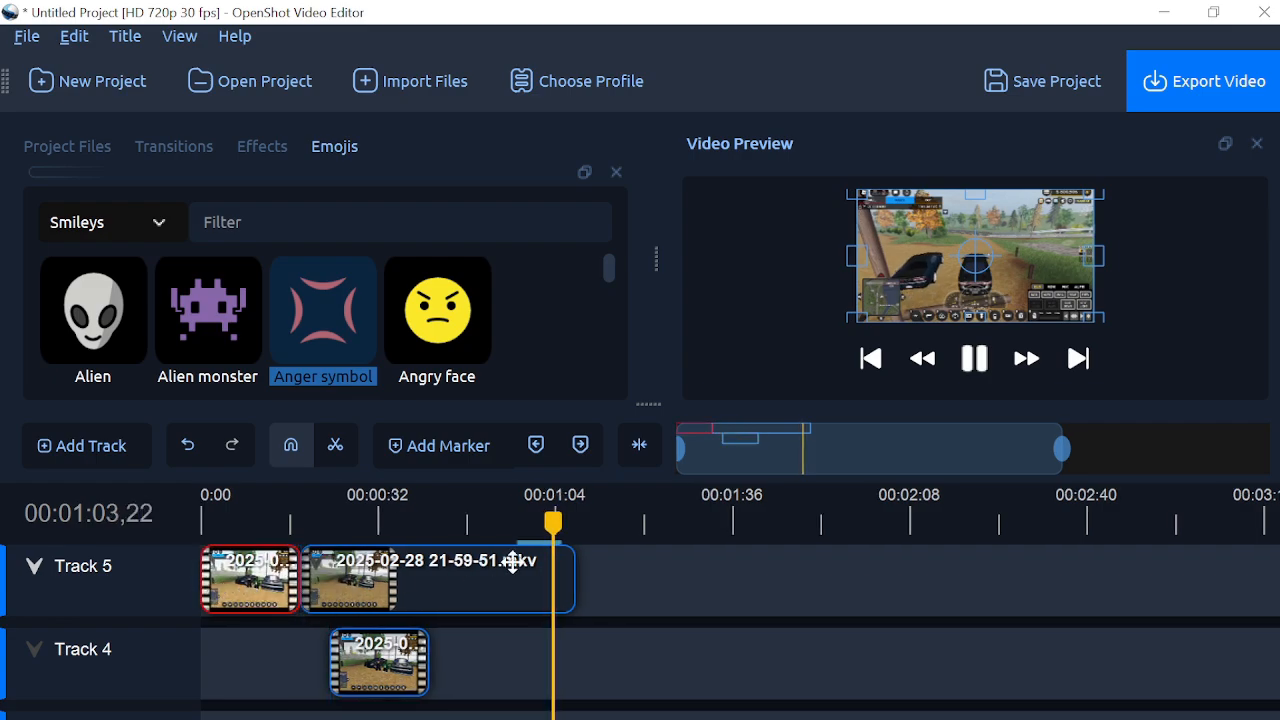
drag(560, 519, 346, 519)
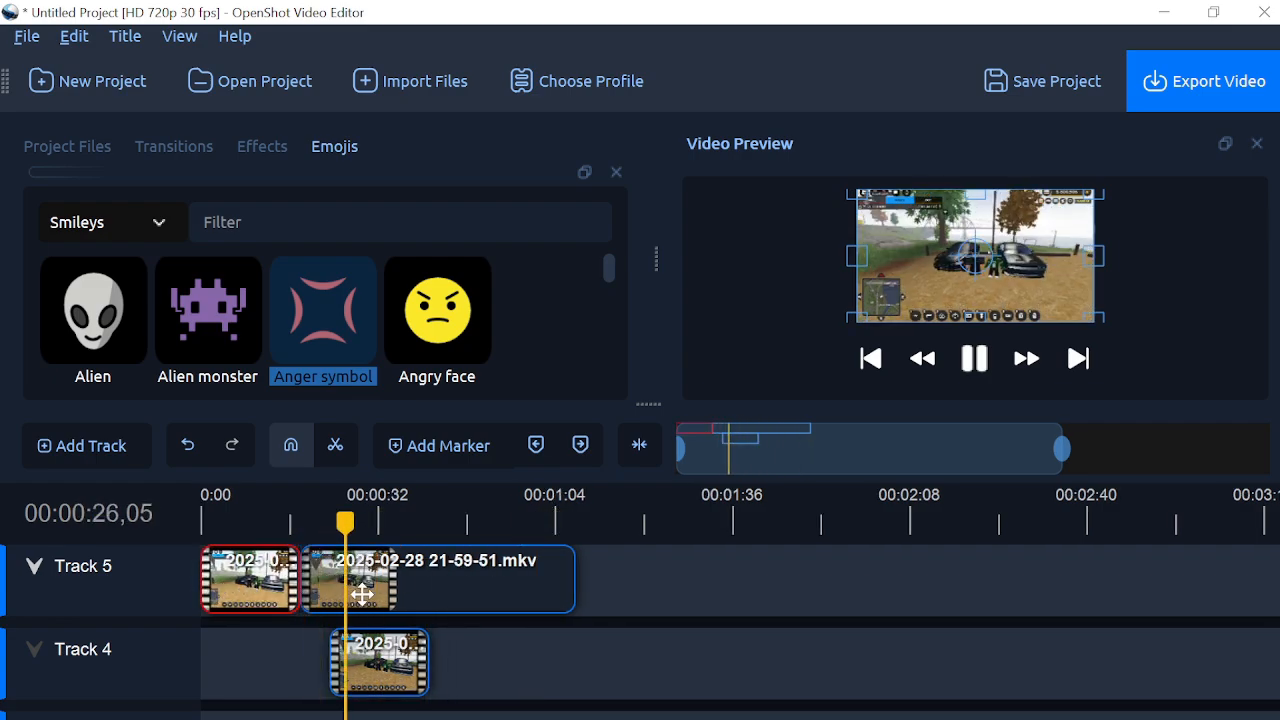
Delete the copied clip from Track 4, select the second Track 5 clip and stop playback at about 32 seconds
key(space)
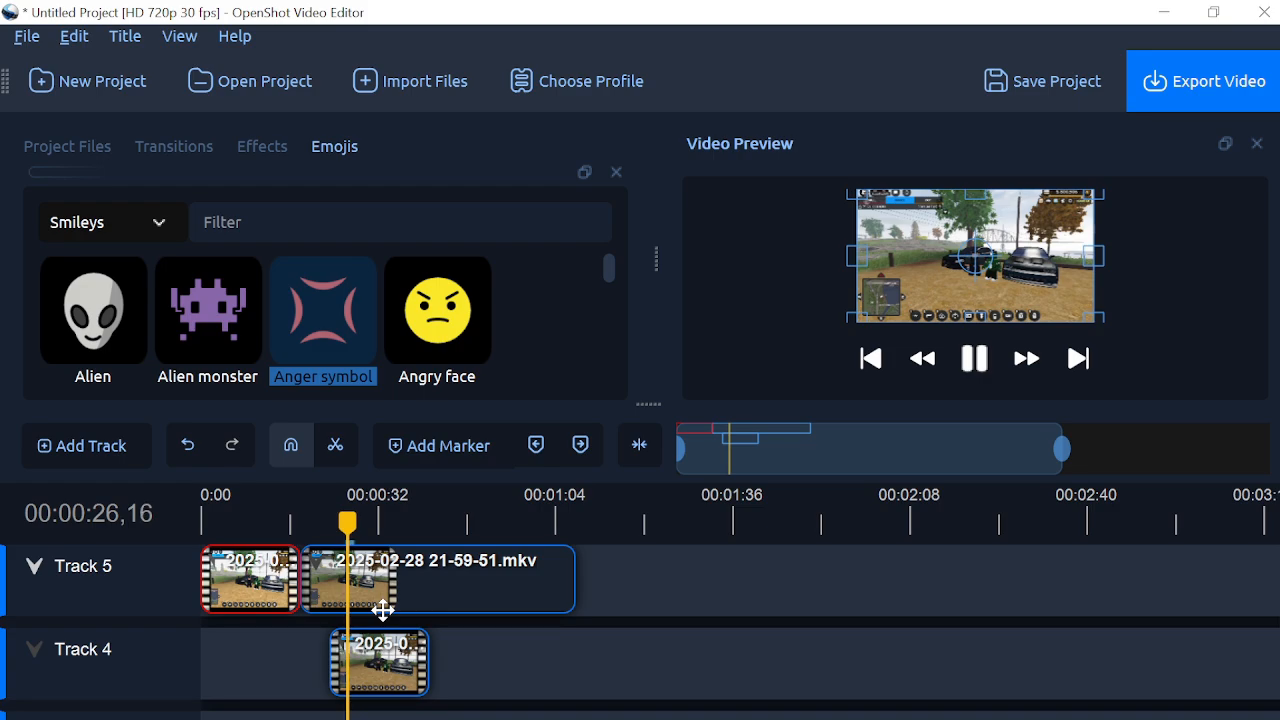
click(378, 665)
key(Delete)
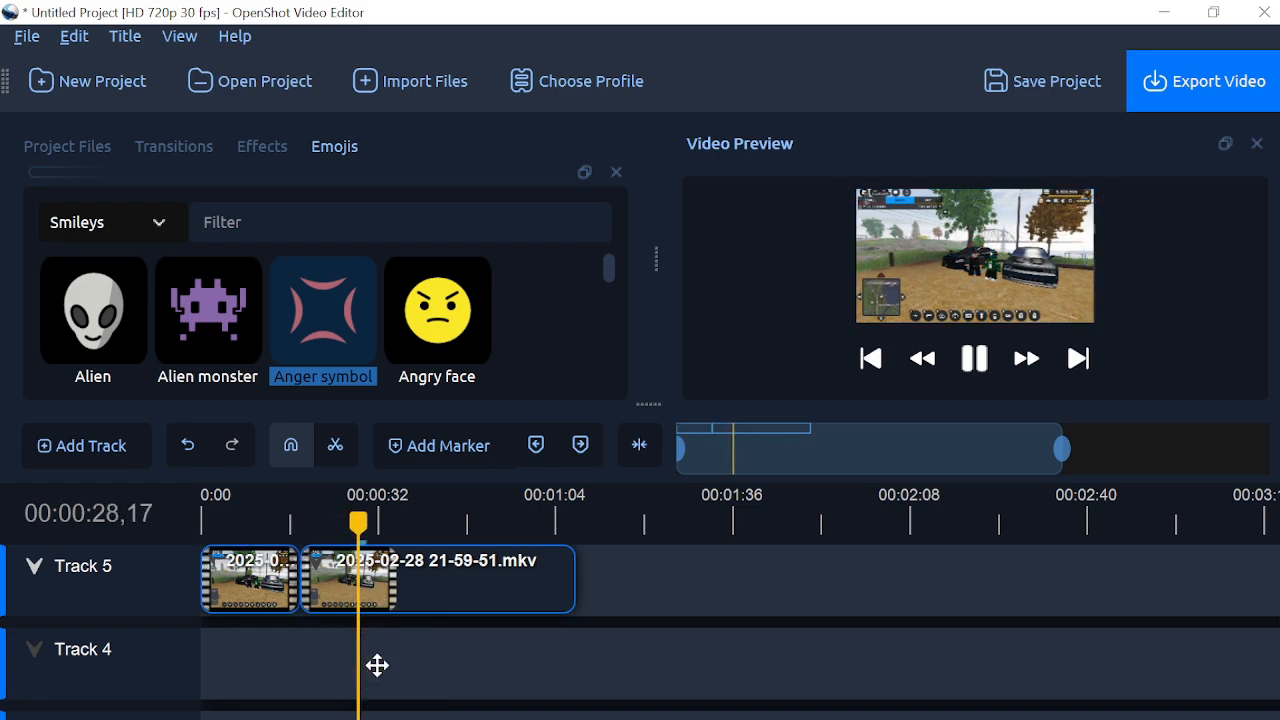
right_click(415, 594)
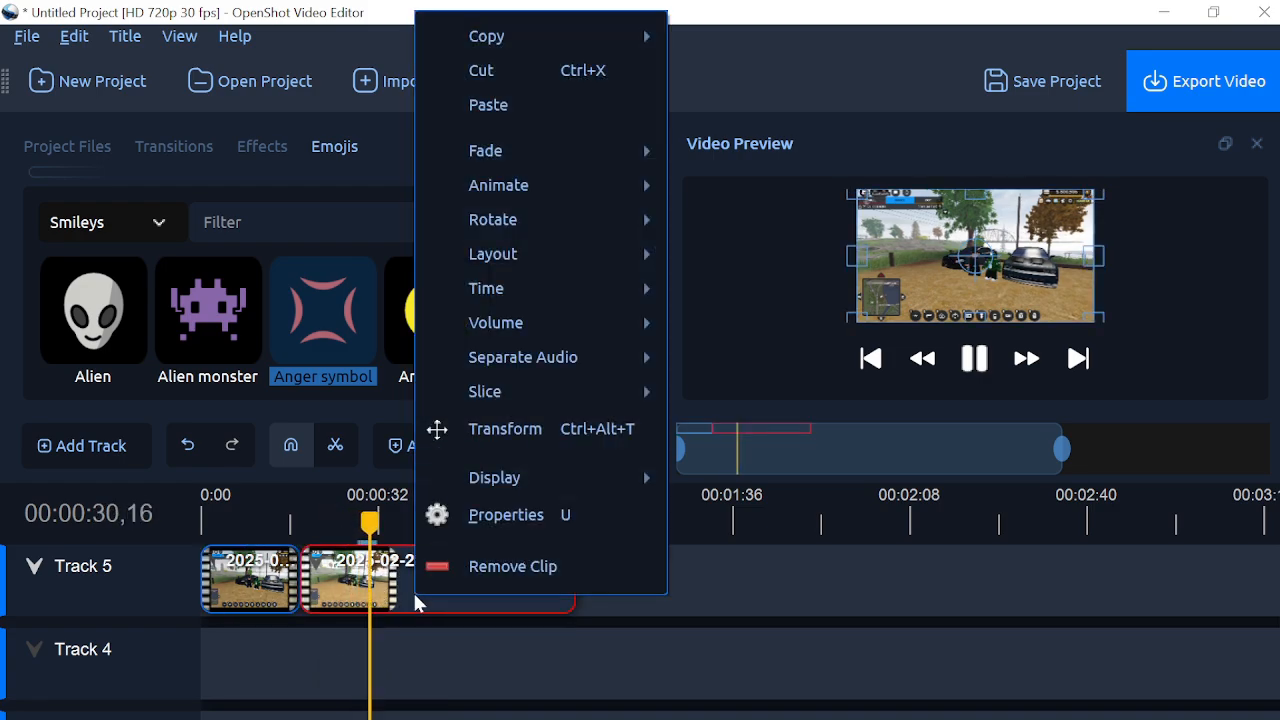
click(423, 674)
key(space)
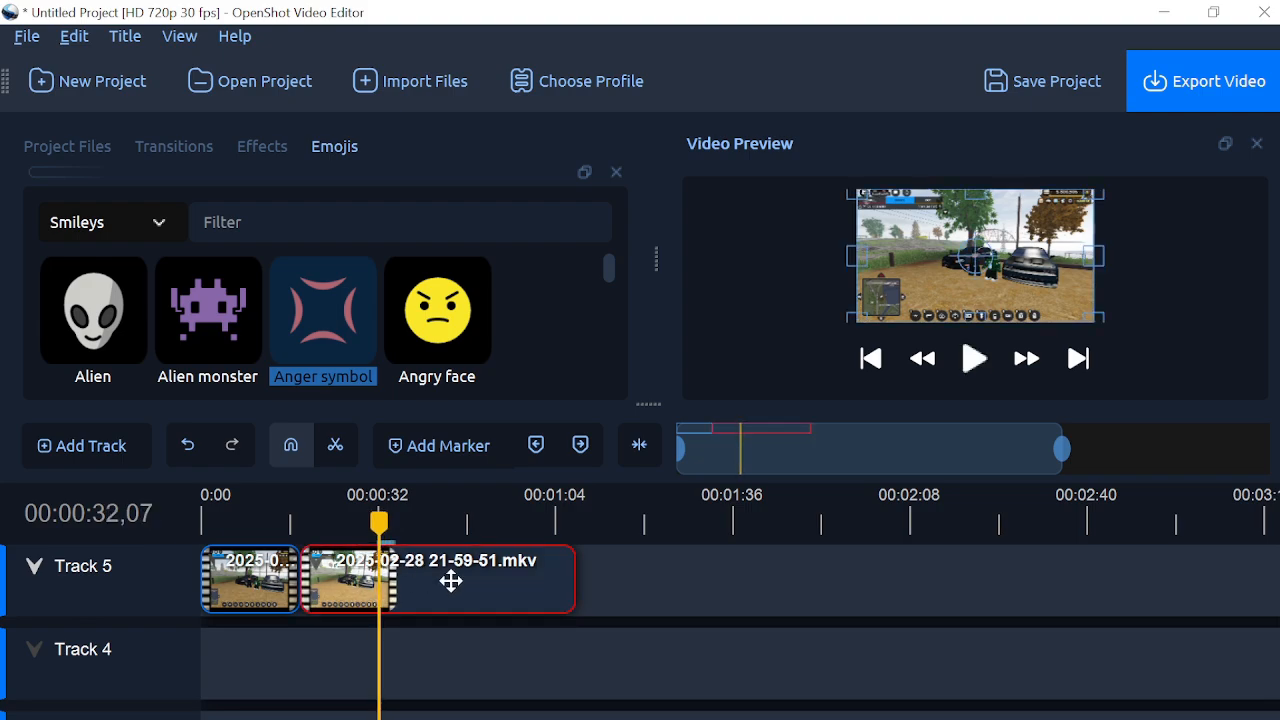
Examine the second Track 5 clip's copy, animation, rotation, layout, time and volume options
right_click(451, 592)
mouse_move(546, 313)
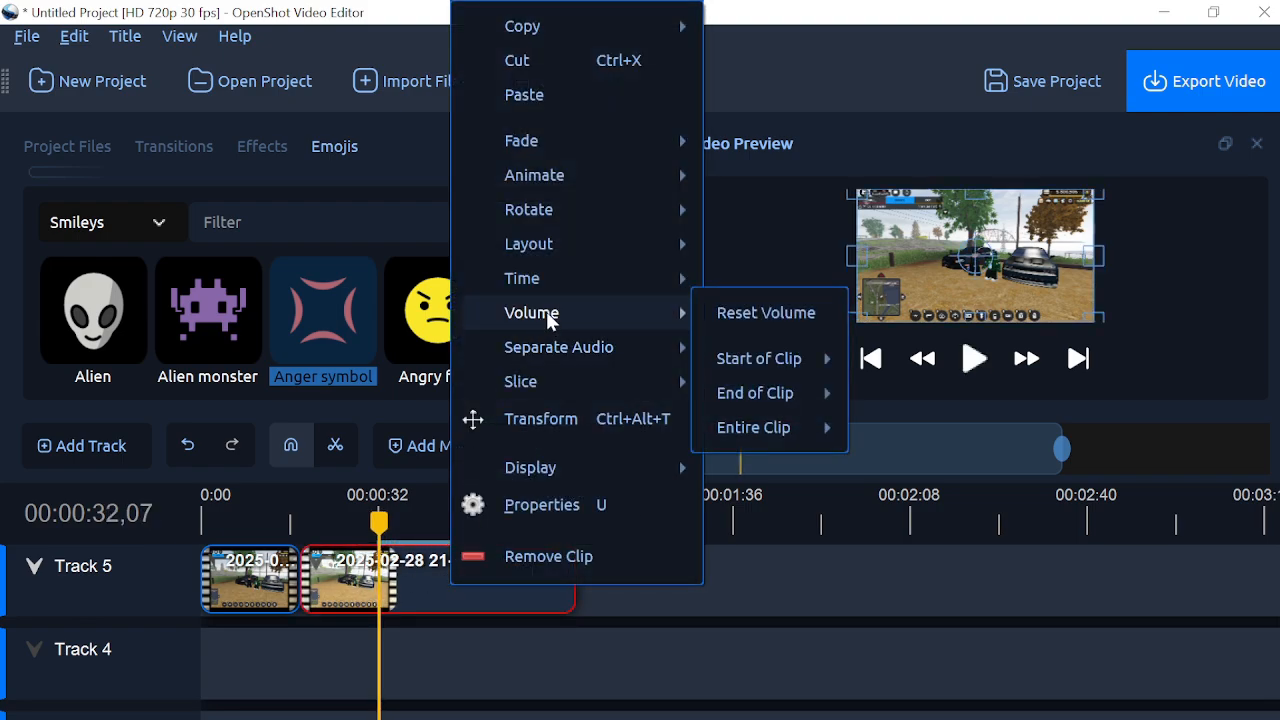
right_click(421, 601)
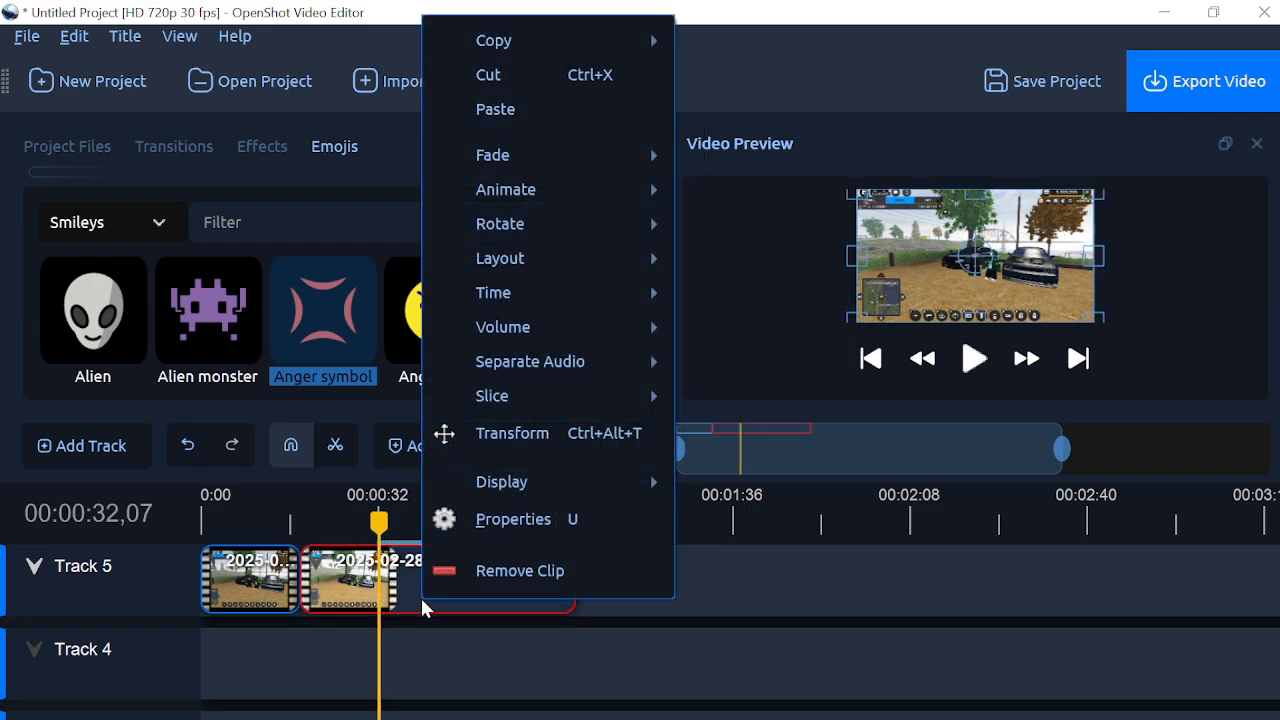
right_click(410, 590)
right_click(403, 581)
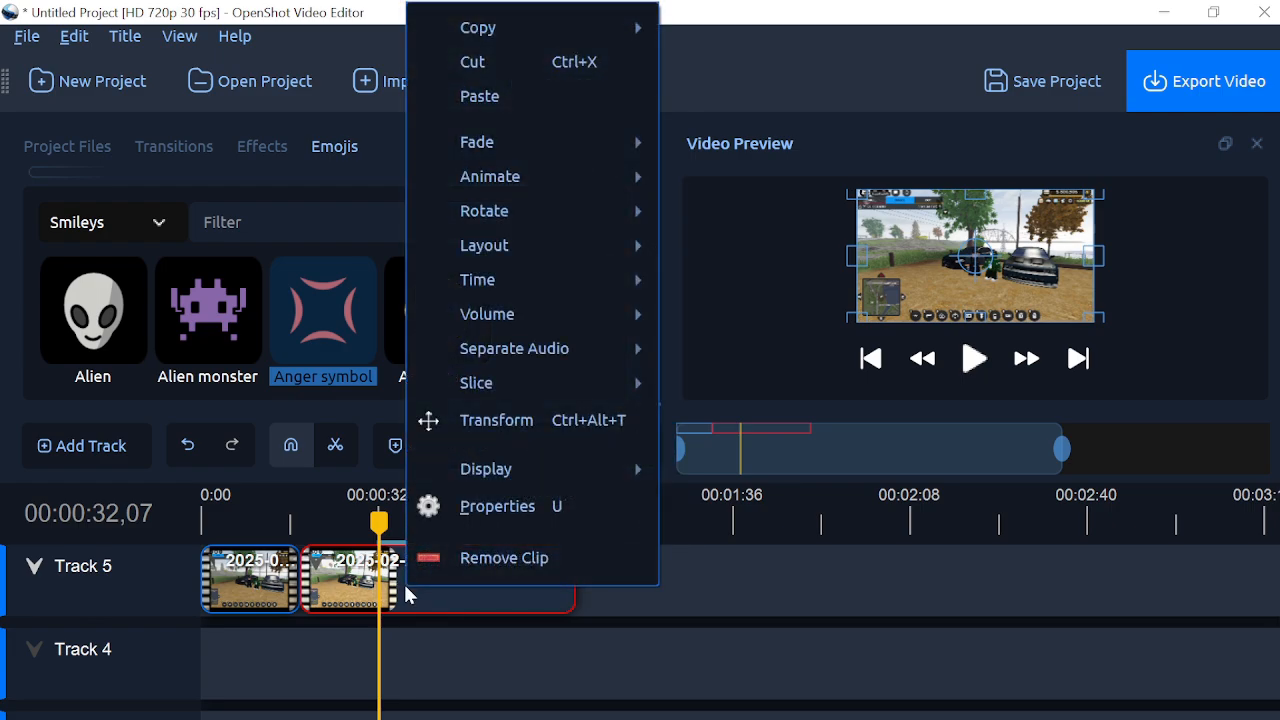
mouse_move(518, 287)
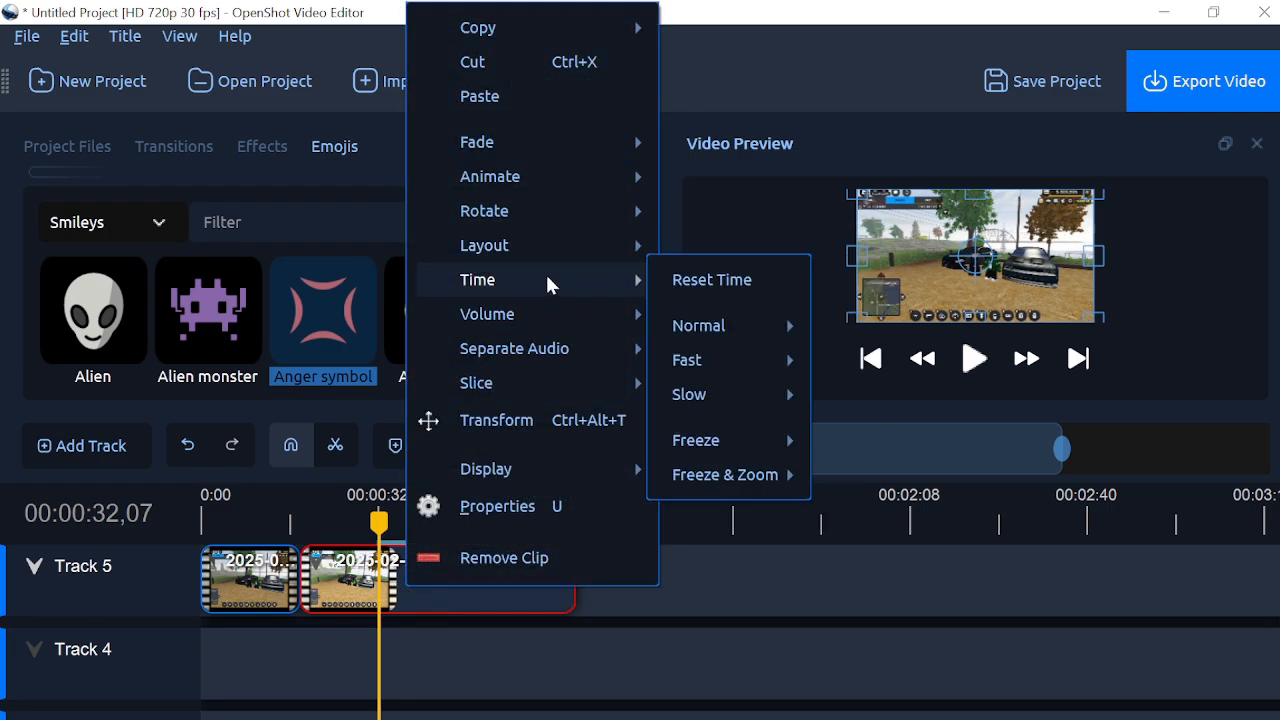
mouse_move(552, 304)
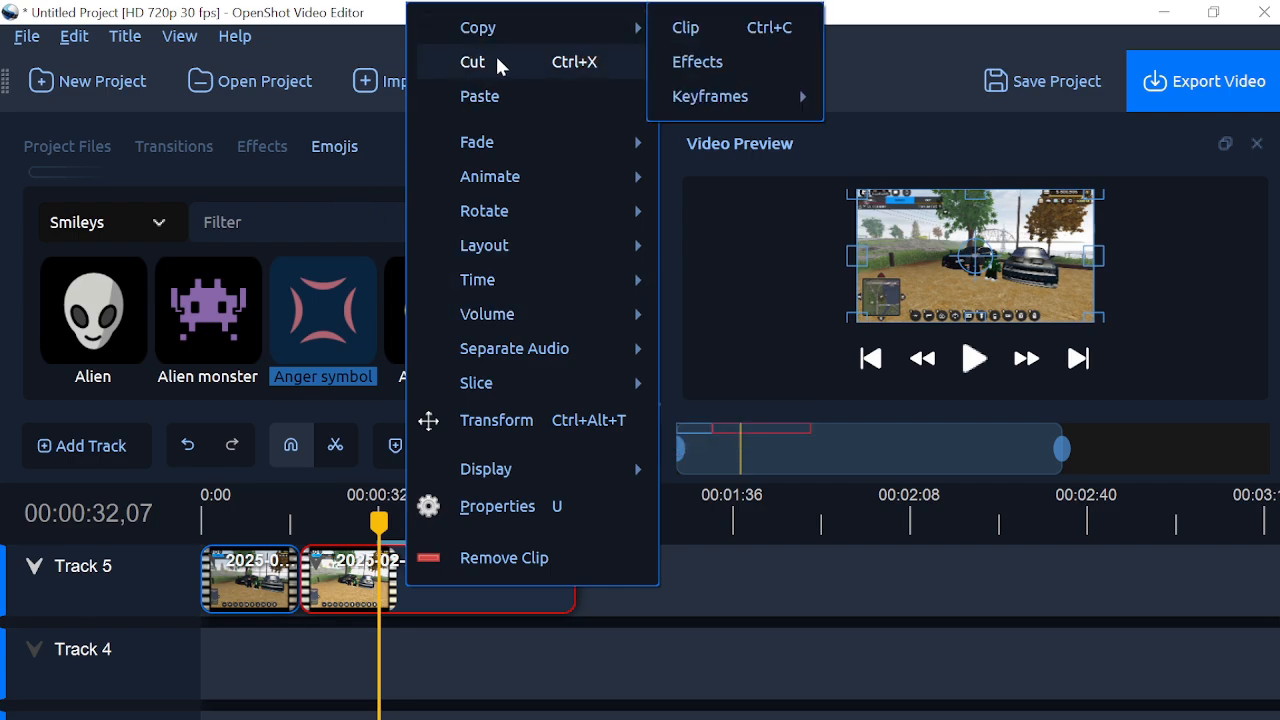
mouse_move(497, 188)
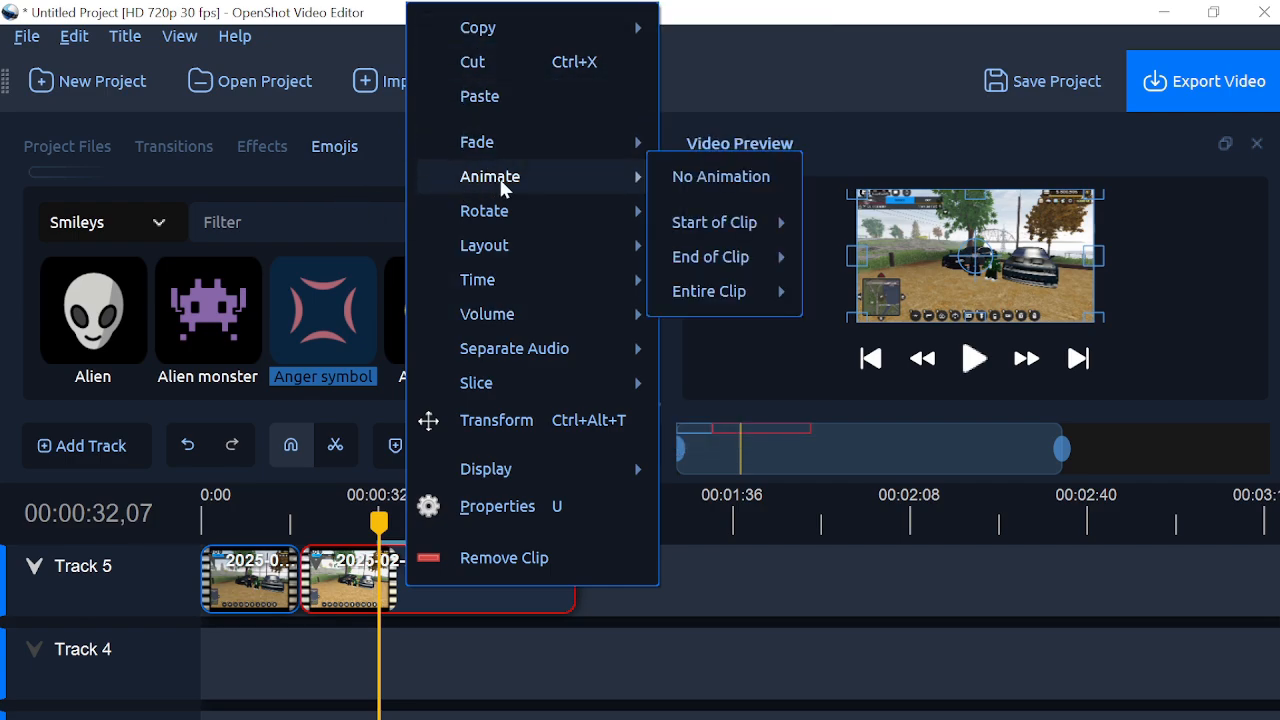
mouse_move(525, 206)
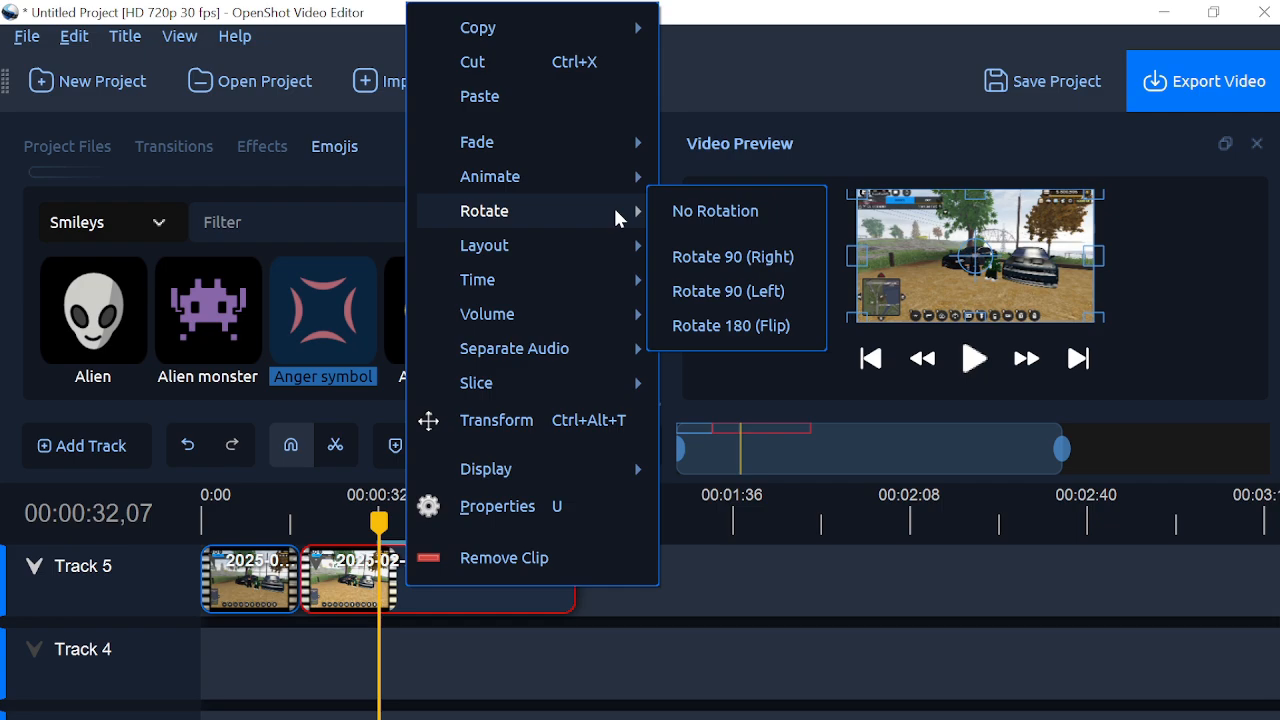
mouse_move(540, 262)
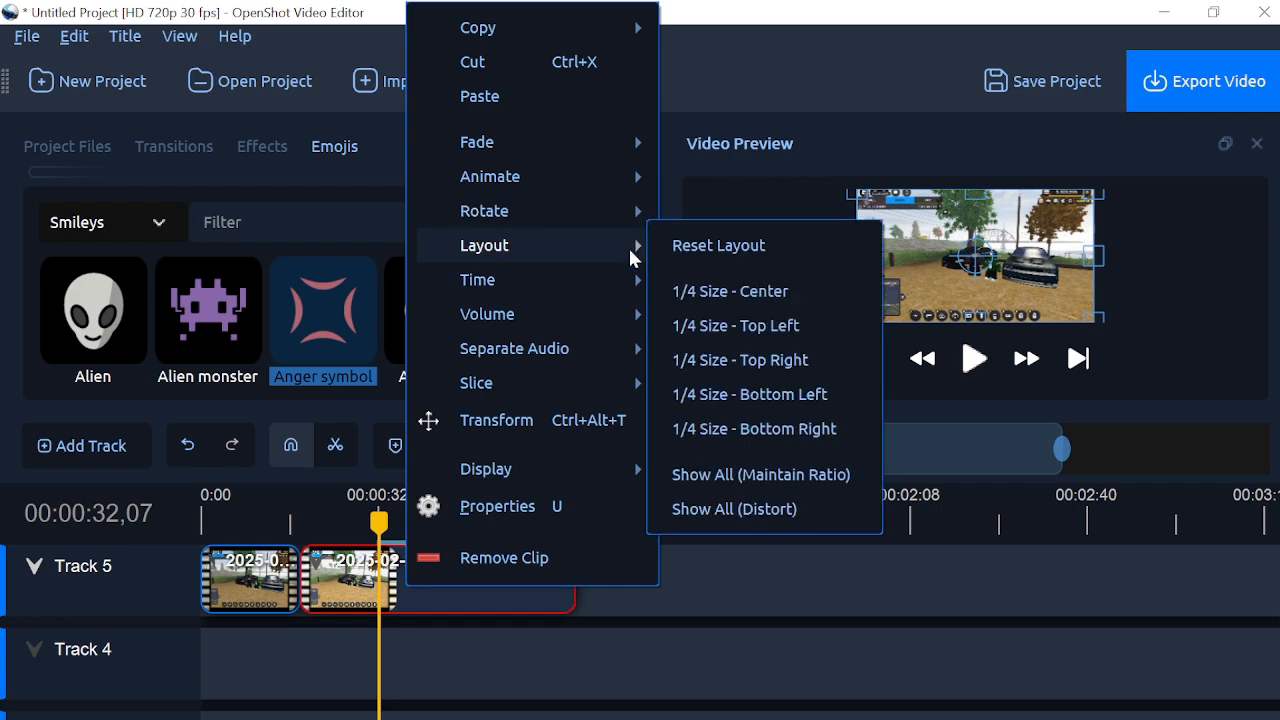
mouse_move(604, 291)
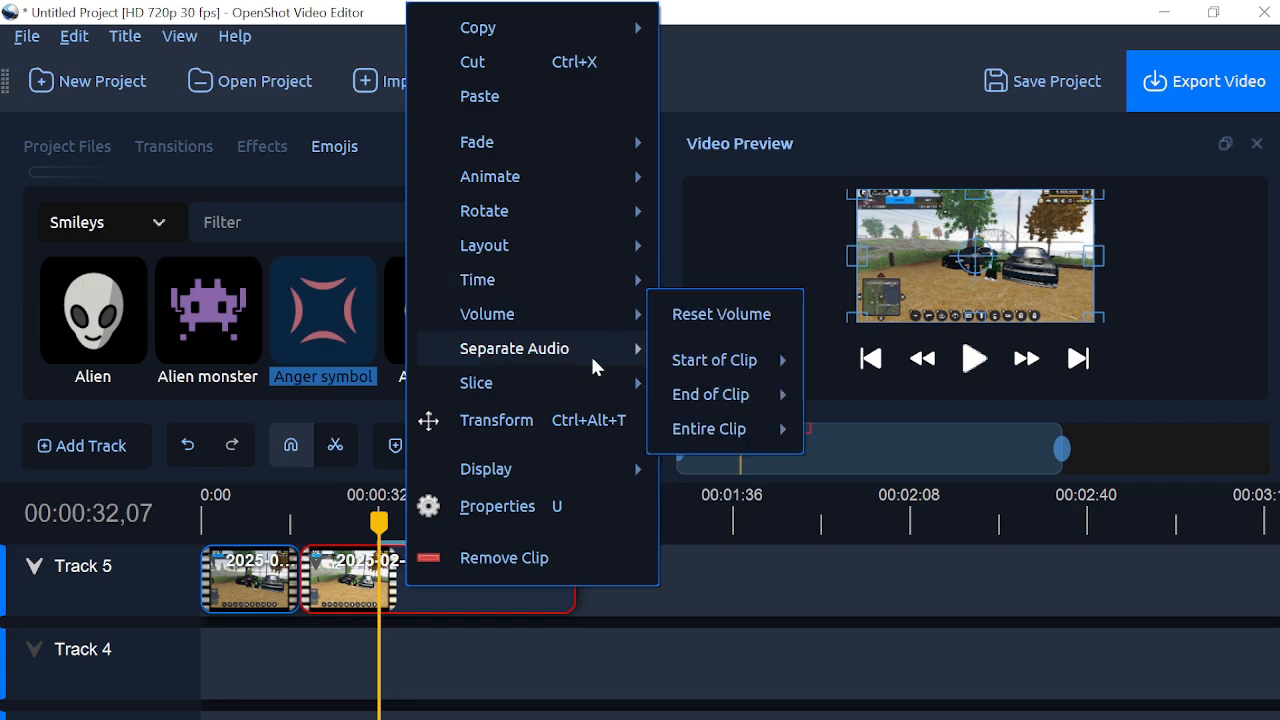
mouse_move(592, 362)
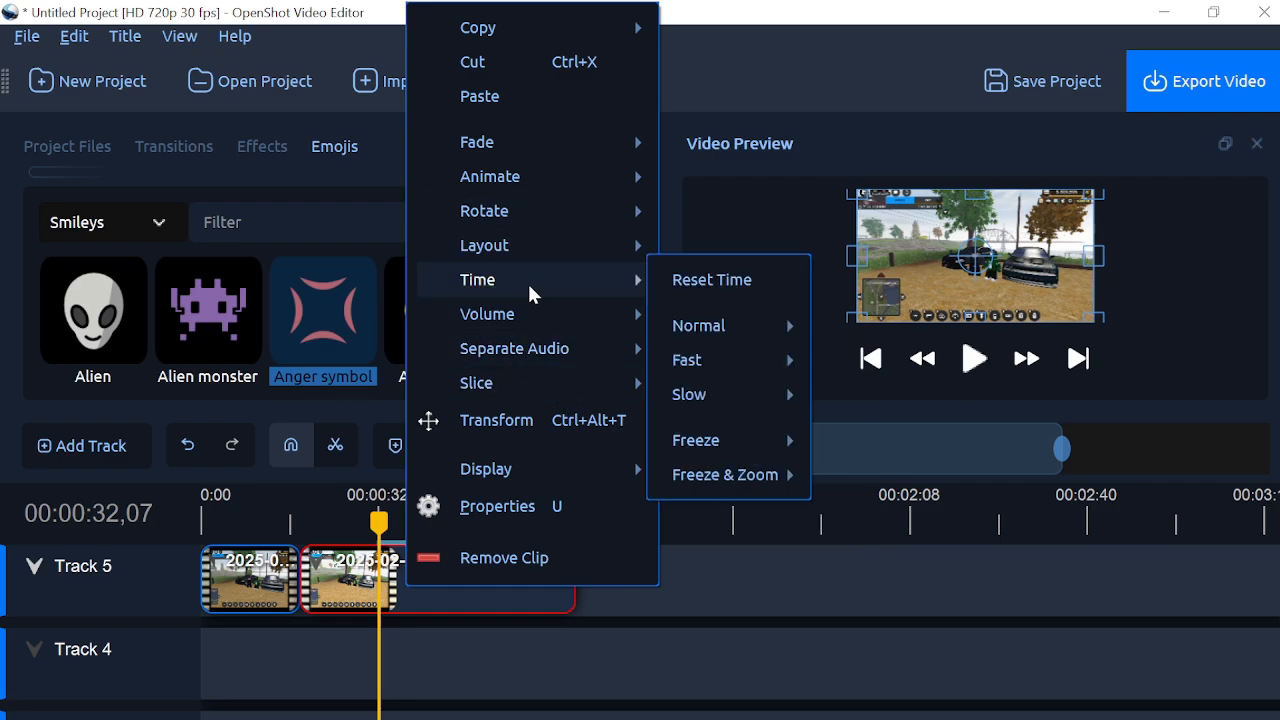
Apply the Fade Out (Fast) volume setting to the end of the second Track 5 clip
mouse_move(615, 305)
mouse_move(736, 427)
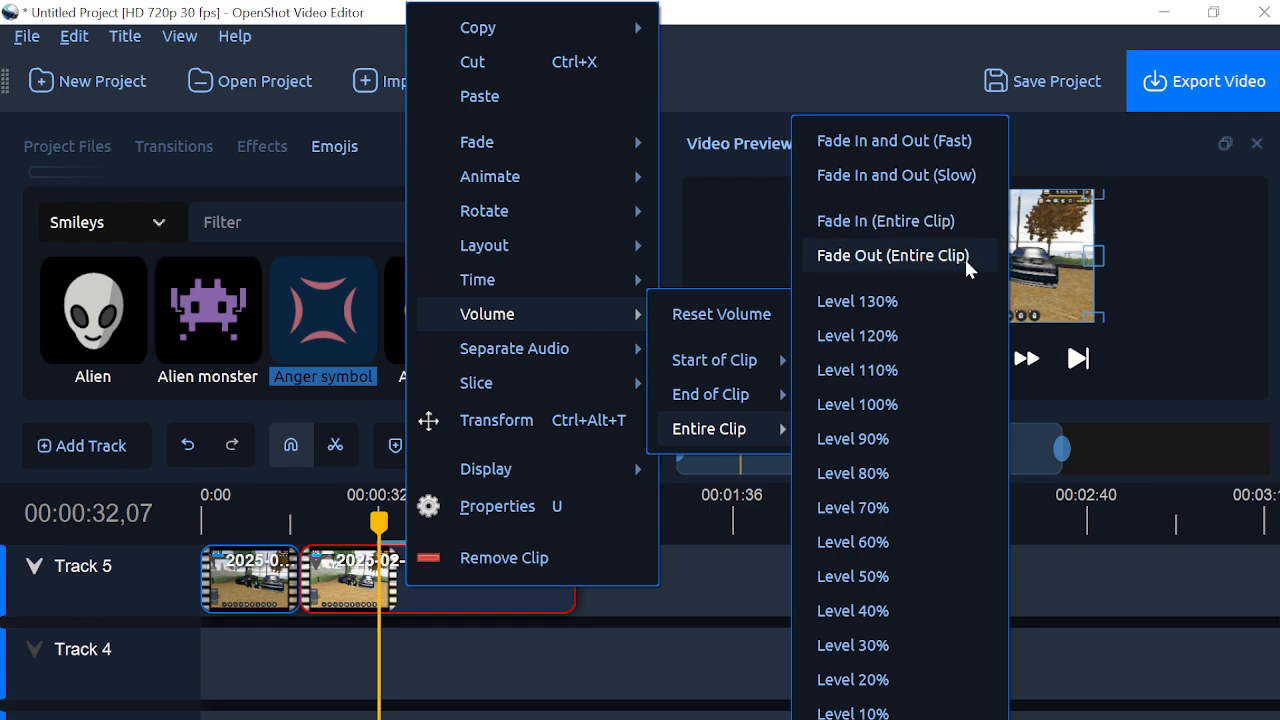
mouse_move(733, 397)
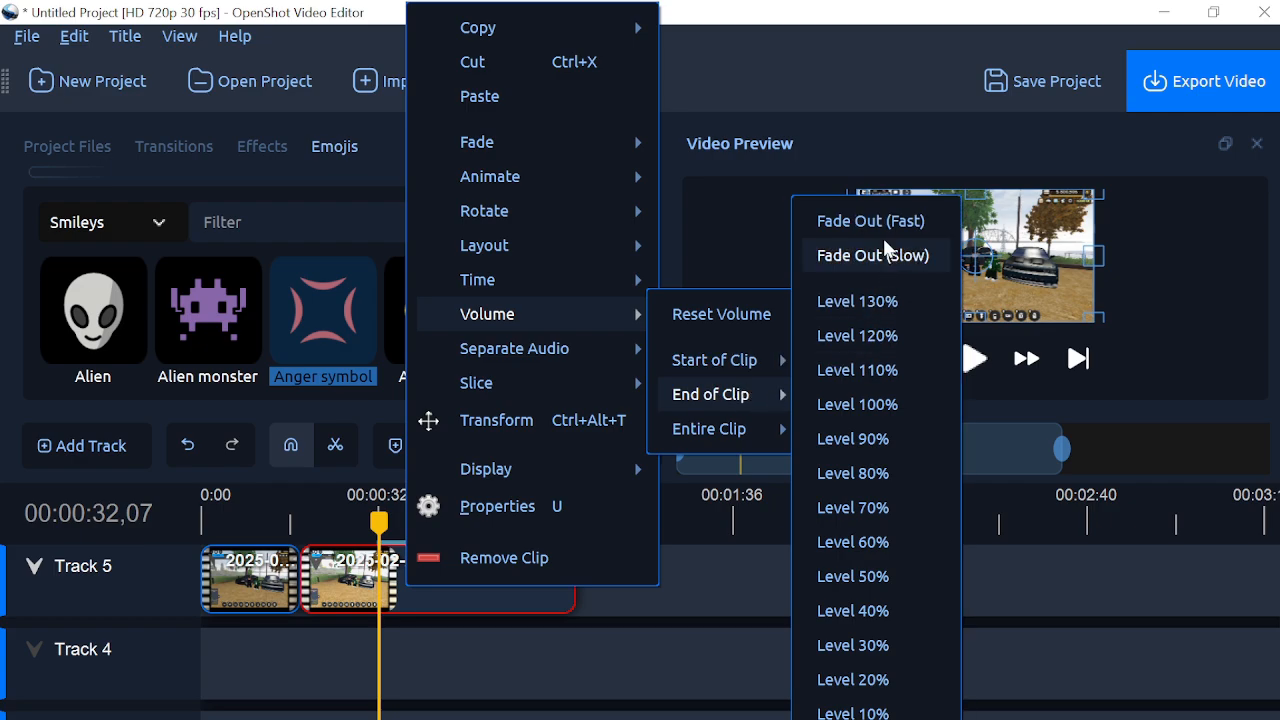
click(900, 222)
Play back the final seconds of the second Track 5 clip to check its audio fade-out
drag(543, 522, 558, 522)
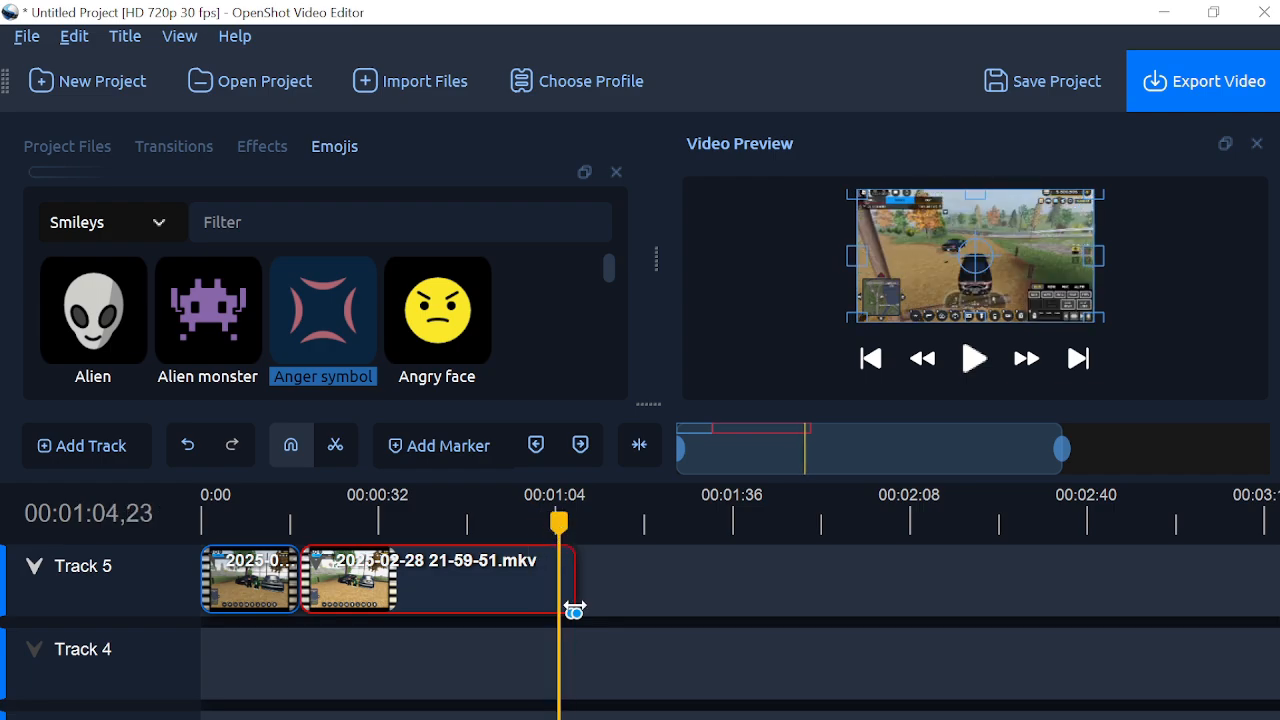
click(570, 517)
click(572, 519)
key(space)
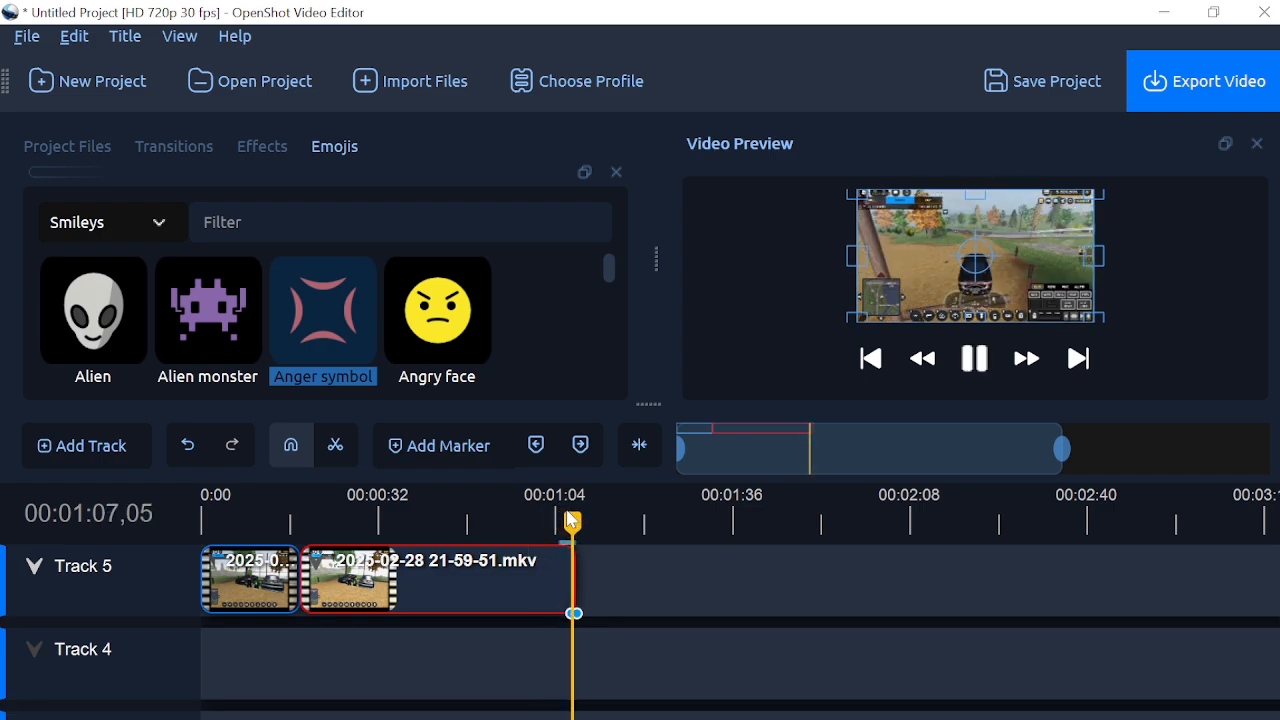
key(space)
click(557, 522)
click(566, 522)
key(space)
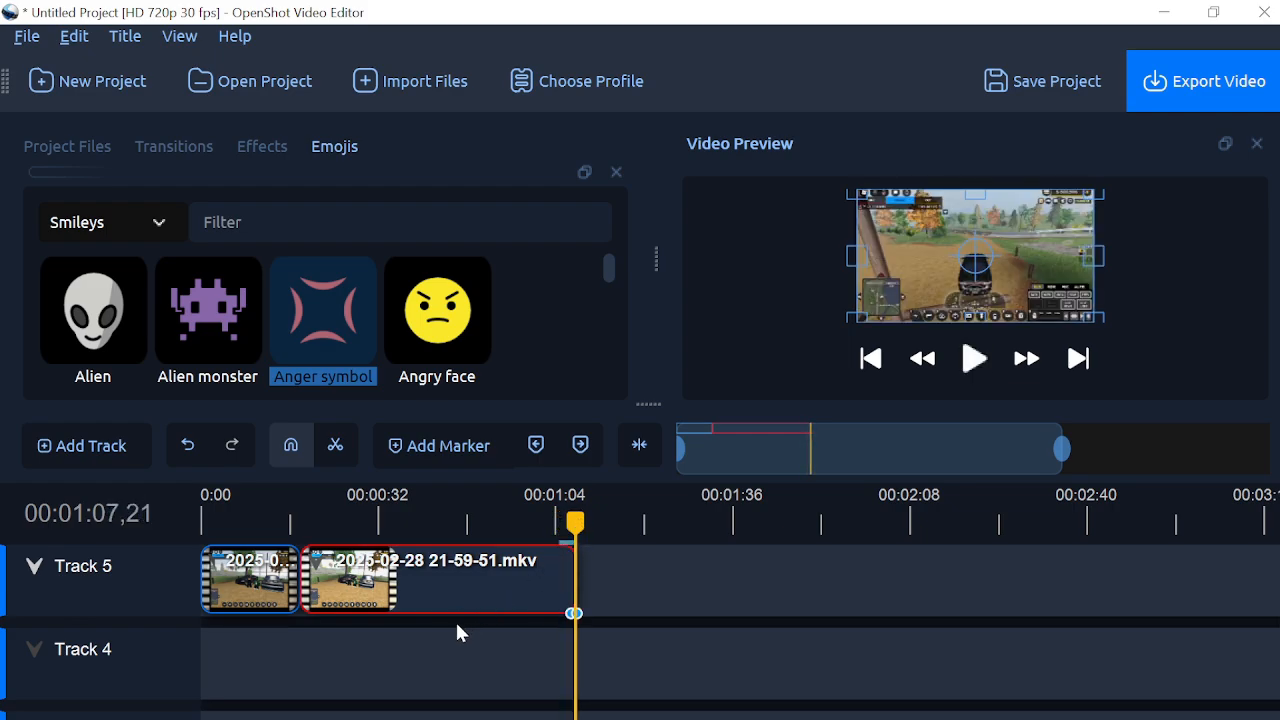
key(space)
drag(575, 522, 563, 522)
Examine the second clip's volume, layout and animation options and its time options, including fast, slow and freeze
right_click(512, 598)
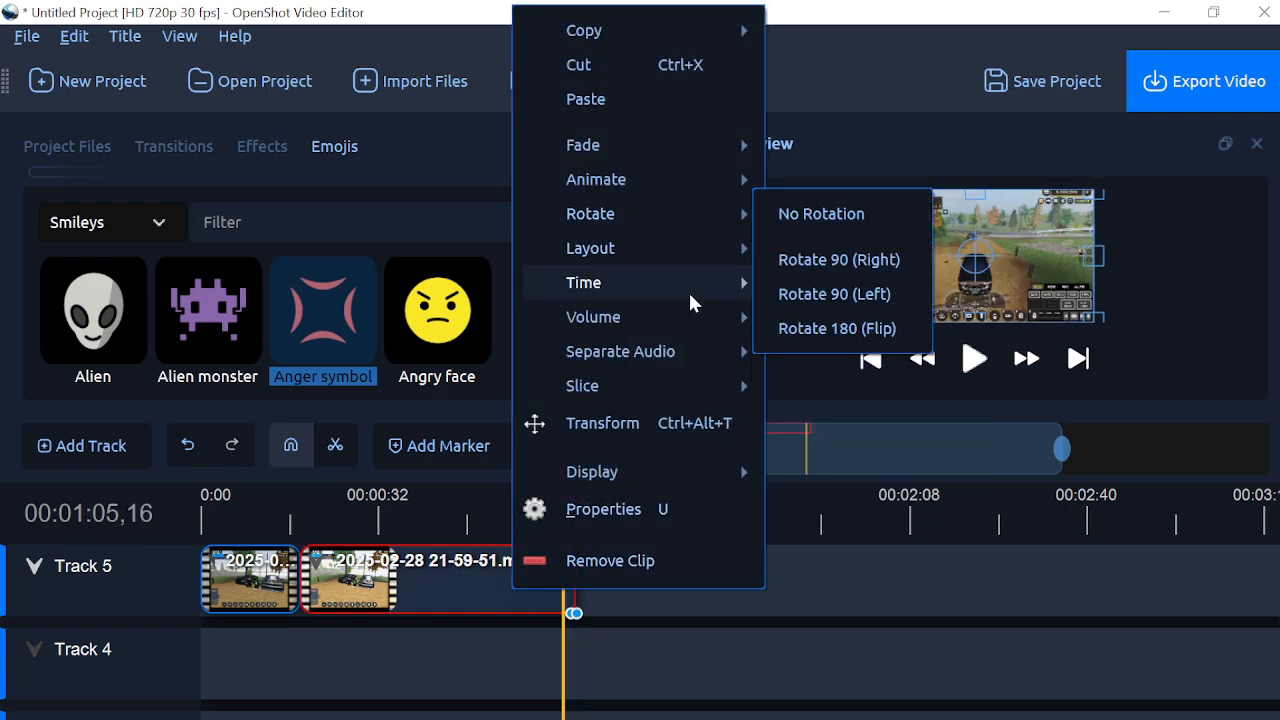
mouse_move(690, 303)
mouse_move(741, 317)
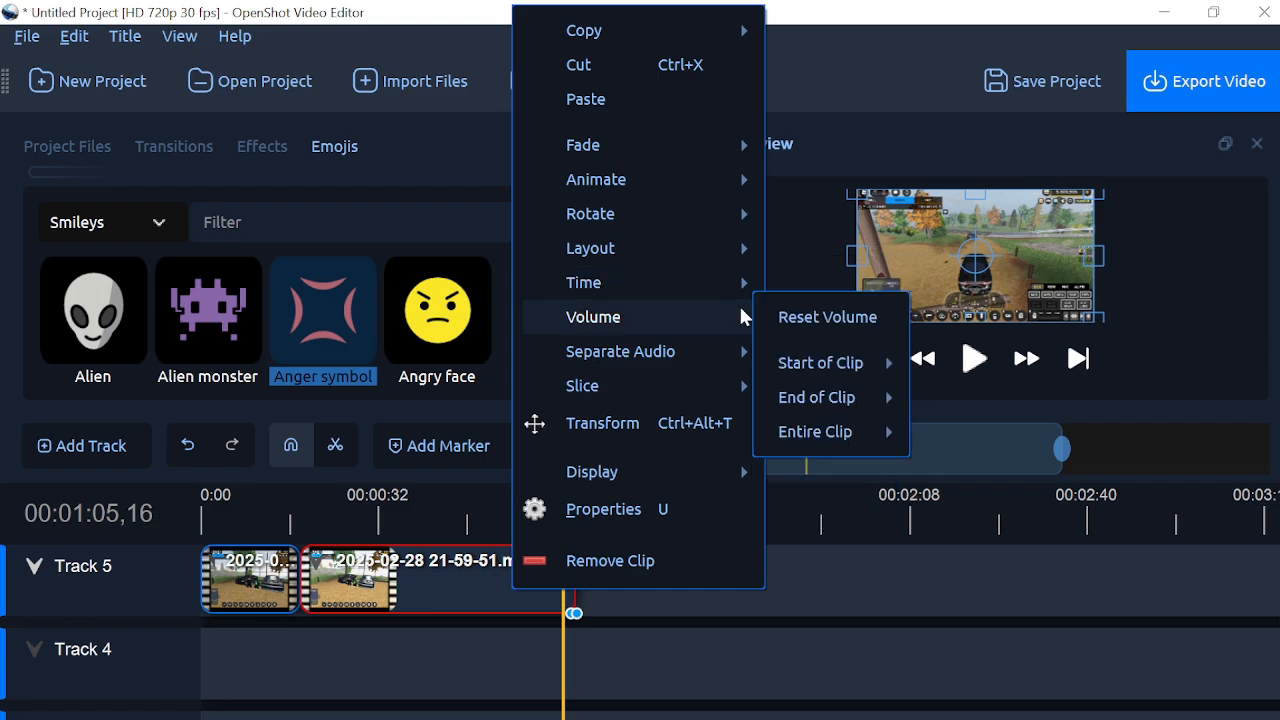
click(862, 683)
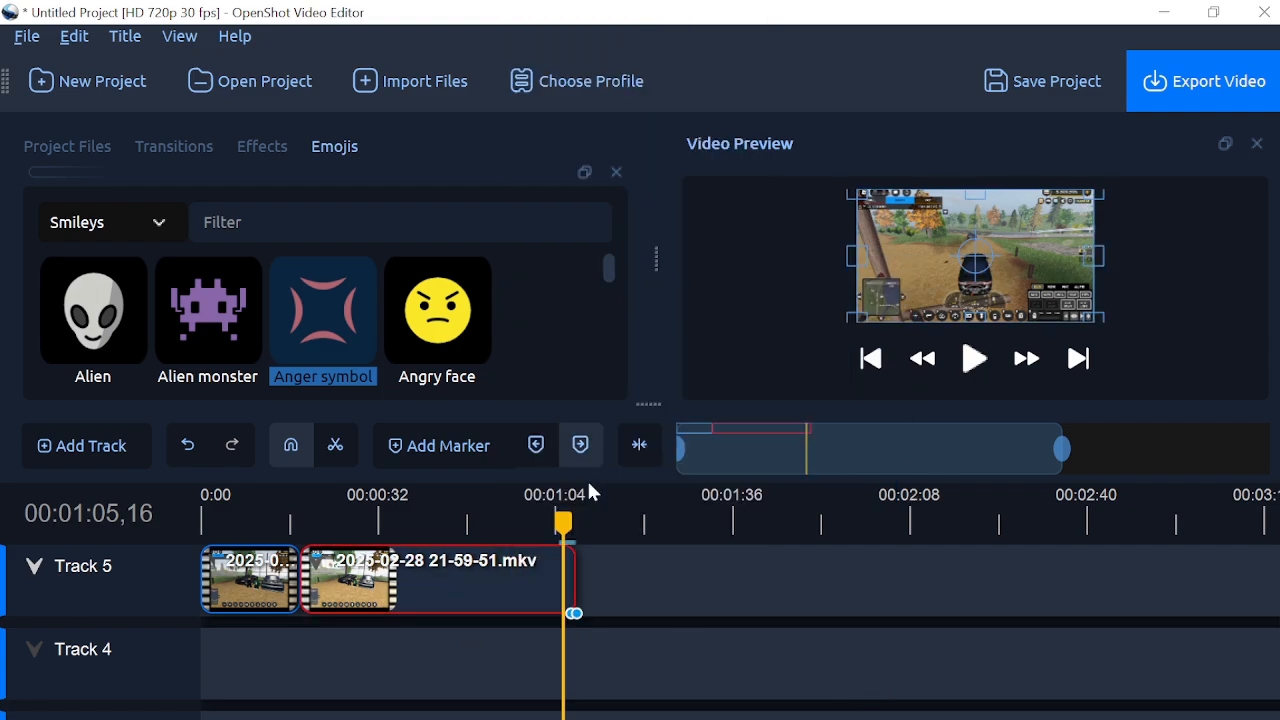
right_click(518, 577)
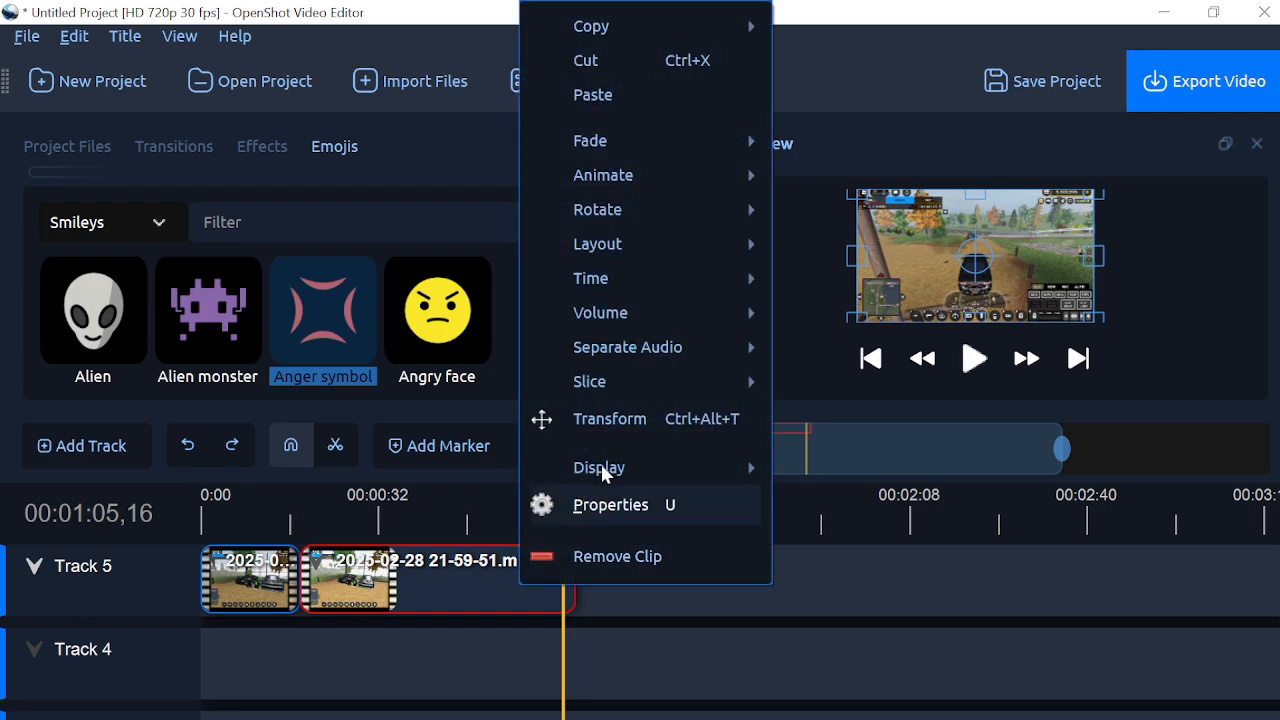
mouse_move(618, 240)
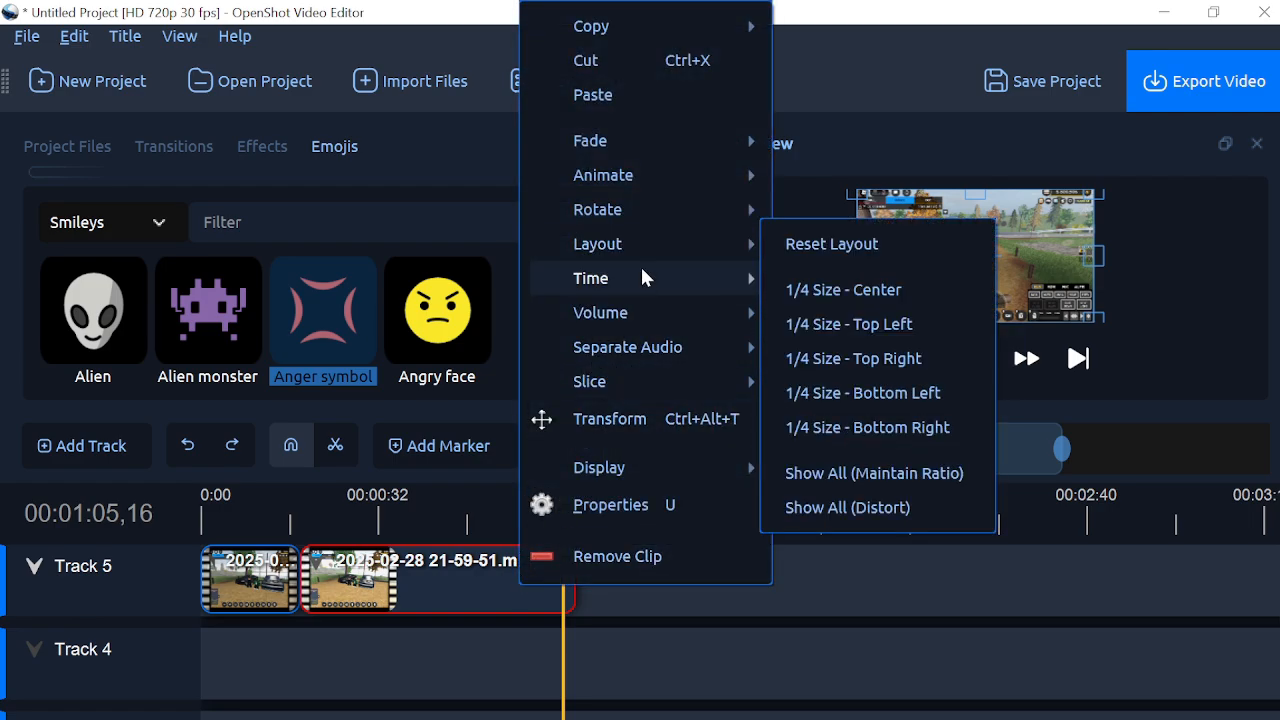
mouse_move(637, 275)
mouse_move(845, 360)
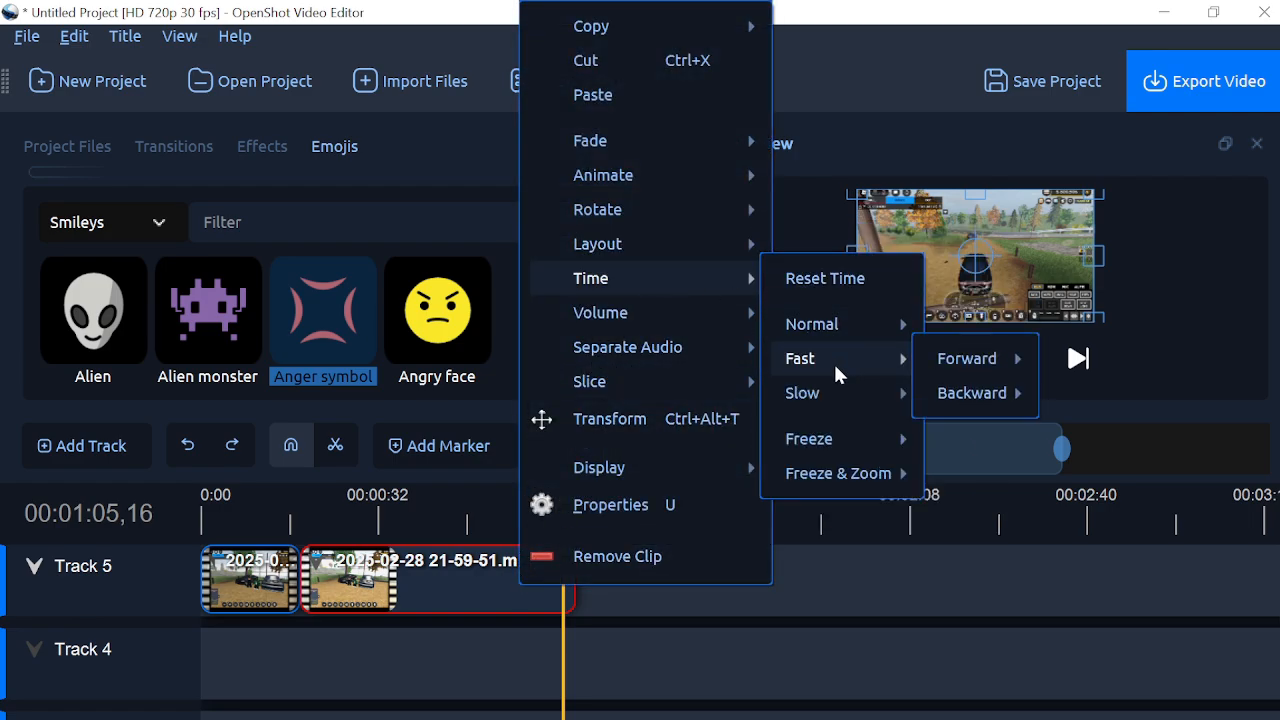
mouse_move(982, 360)
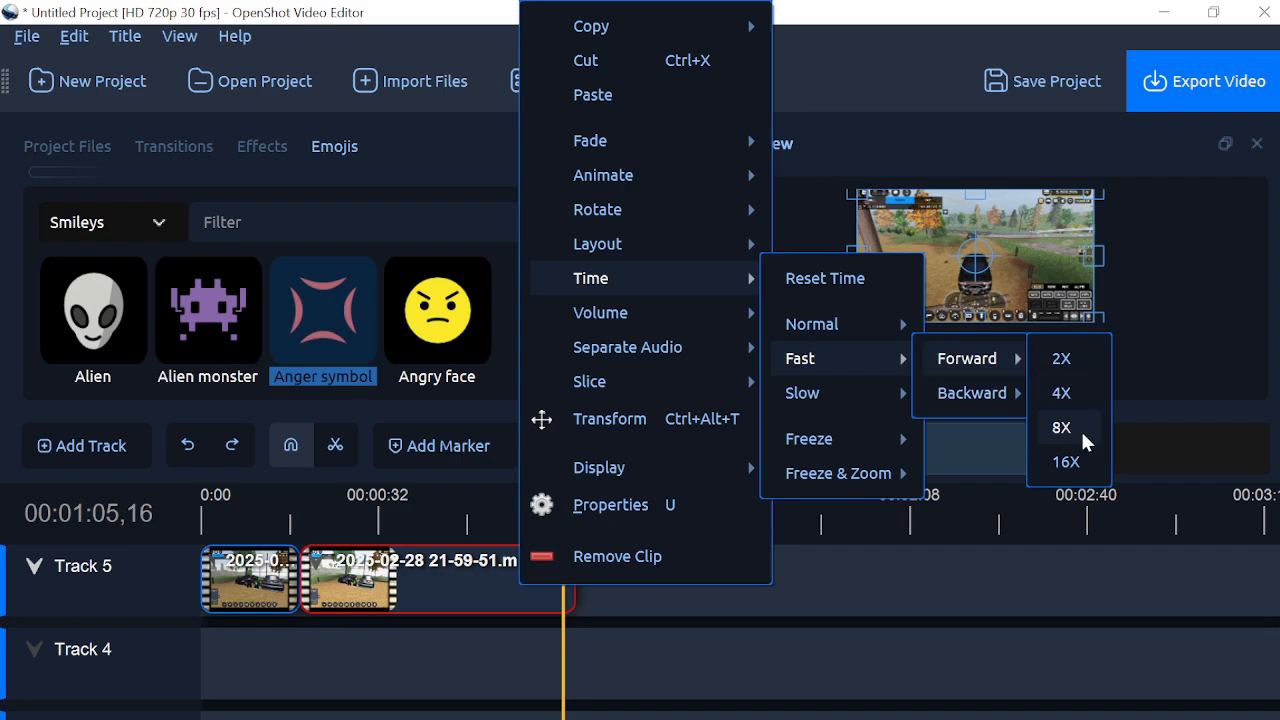
mouse_move(968, 396)
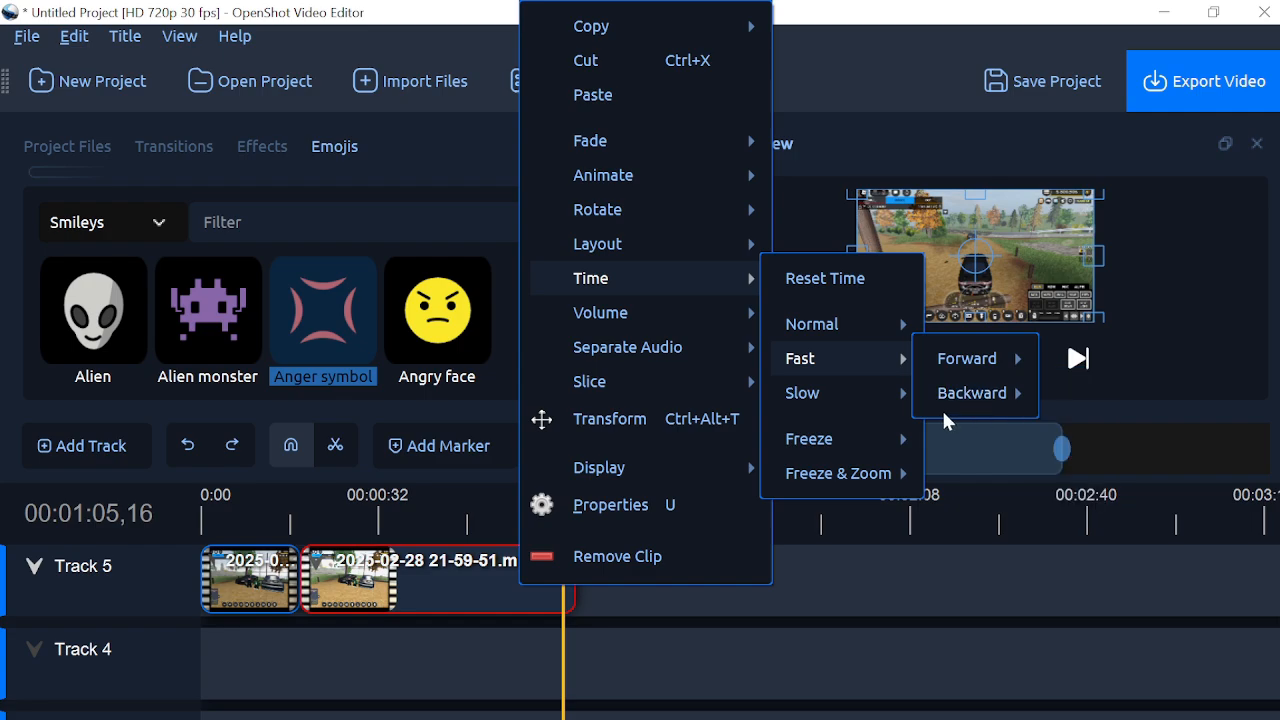
mouse_move(842, 396)
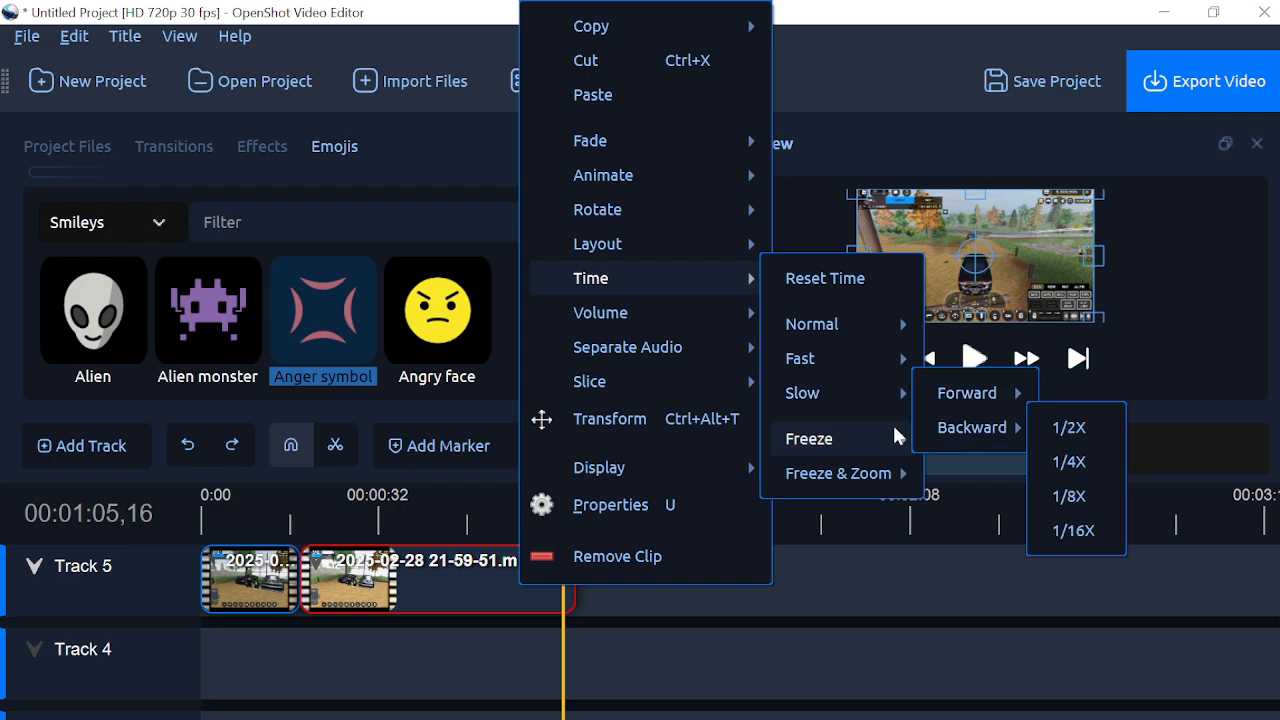
mouse_move(842, 442)
mouse_move(896, 471)
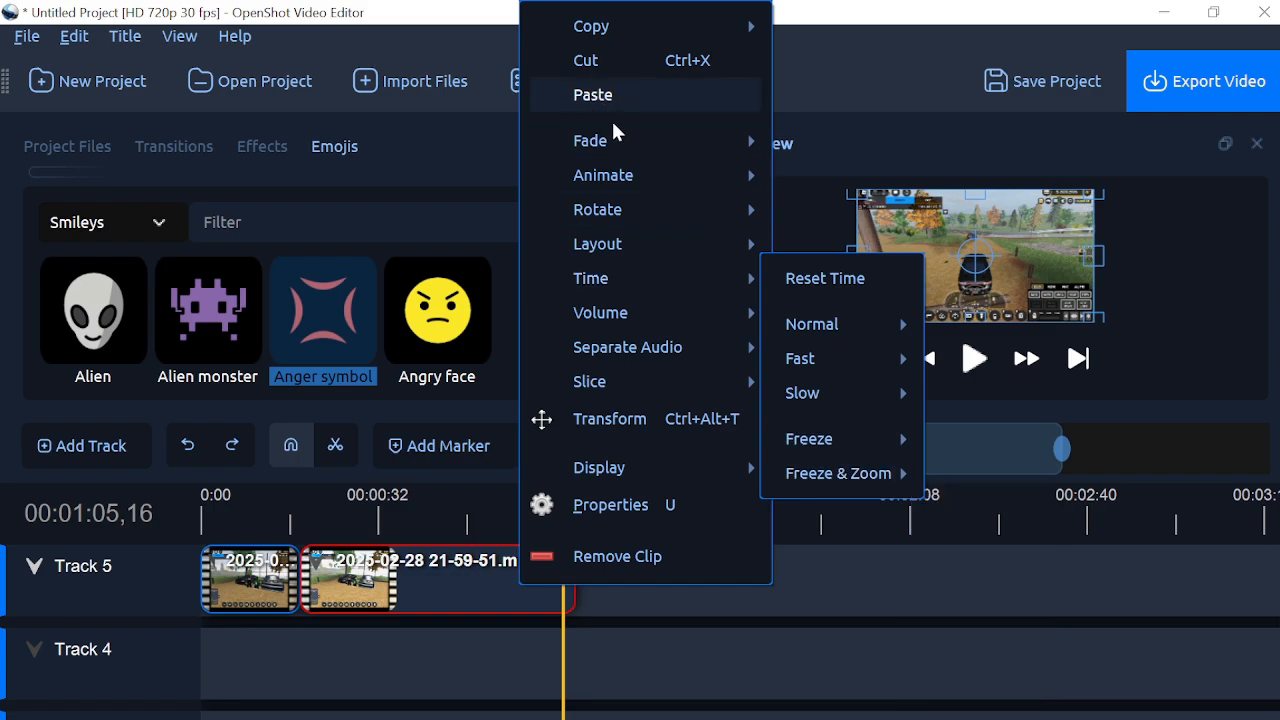
mouse_move(636, 318)
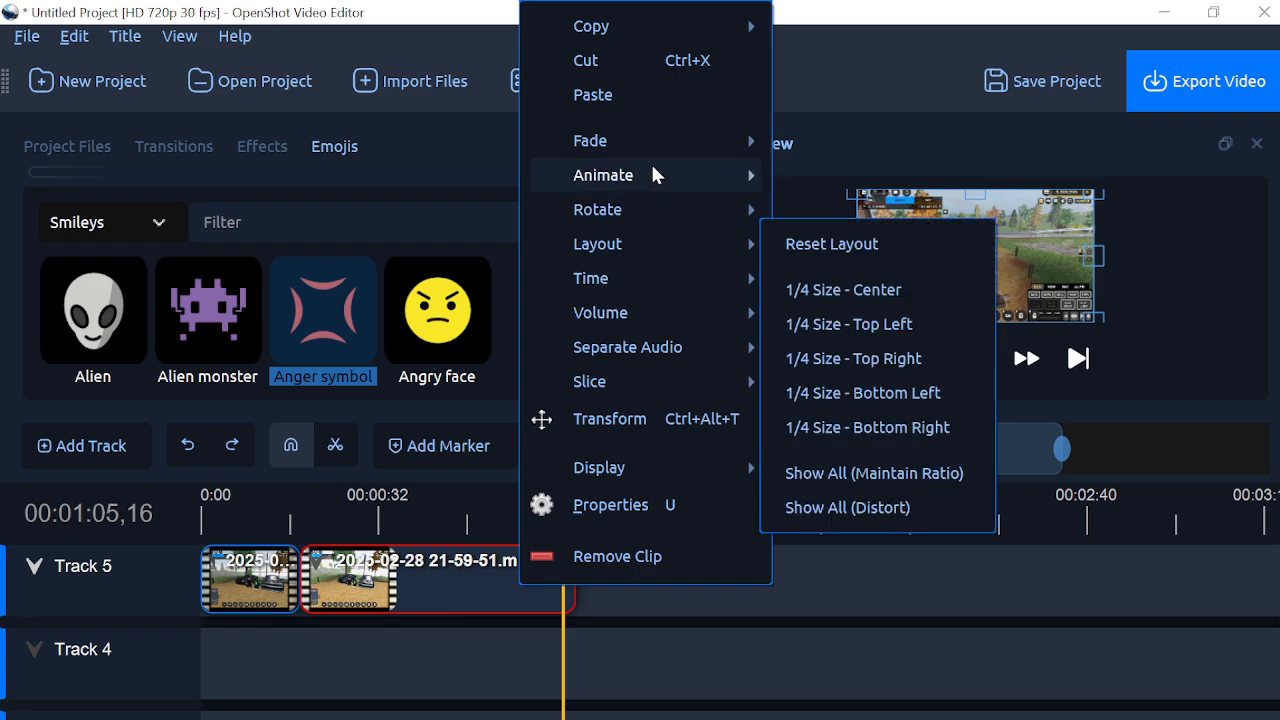
mouse_move(652, 180)
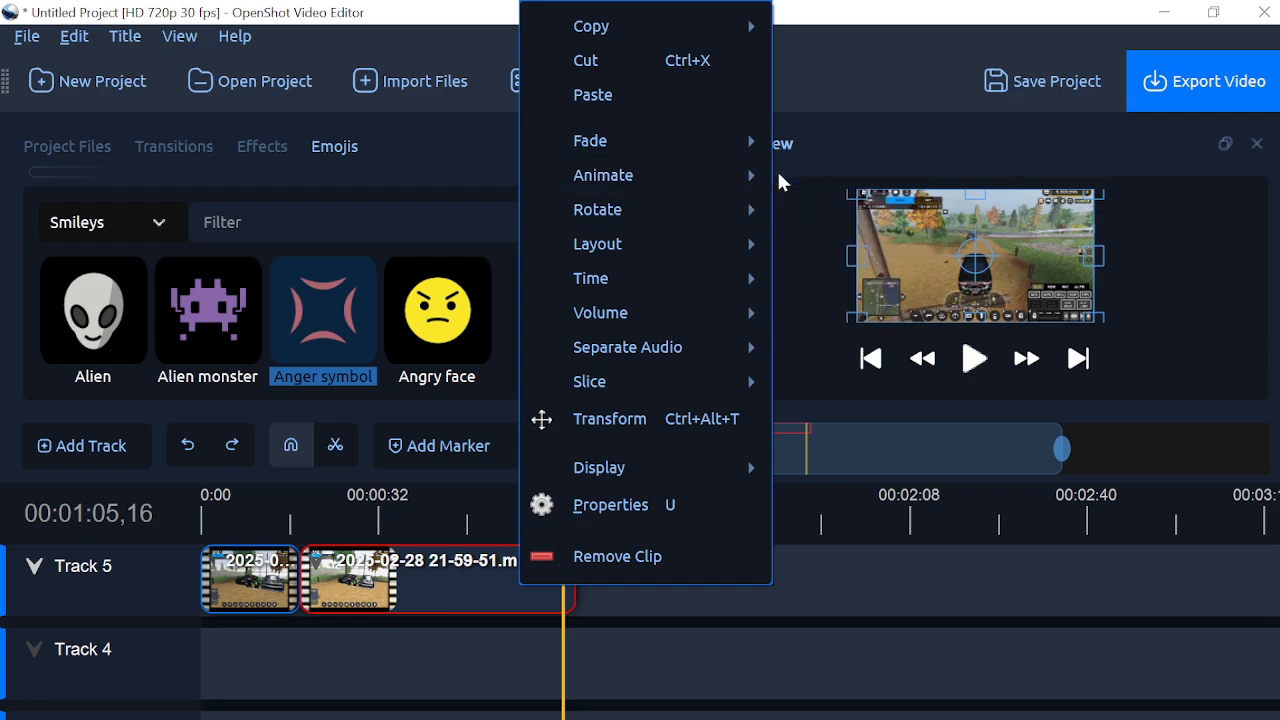
click(383, 181)
Browse the emoji library through the Smileys and Activities categories
scroll(232, 352, down, 6)
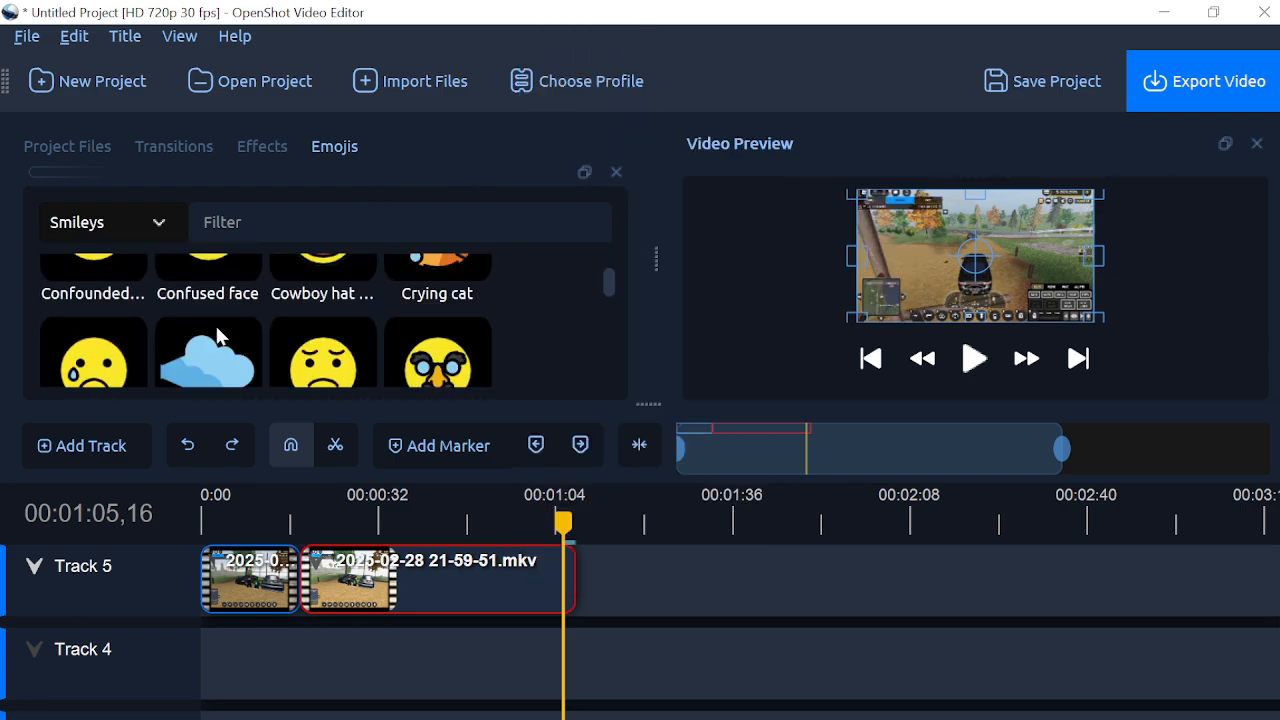
scroll(237, 340, up, 6)
scroll(262, 350, down, 3)
scroll(255, 340, down, 3)
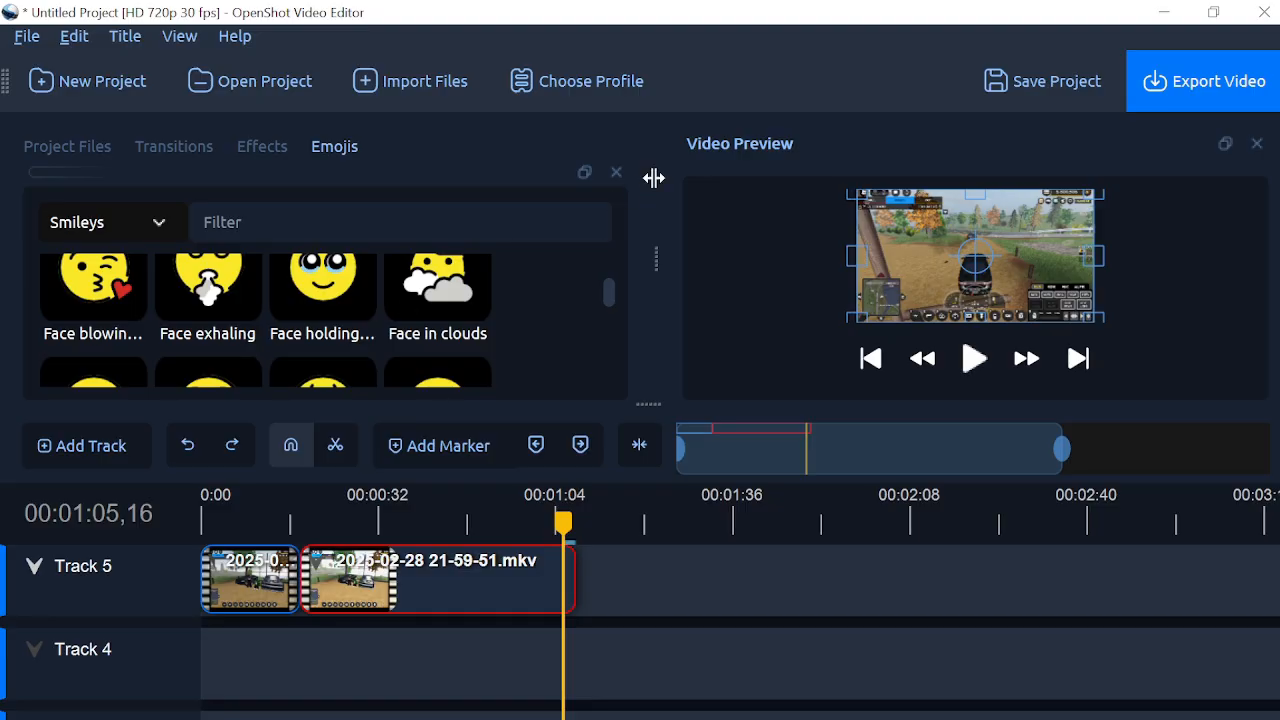
scroll(309, 338, up, 4)
scroll(112, 225, up, 9)
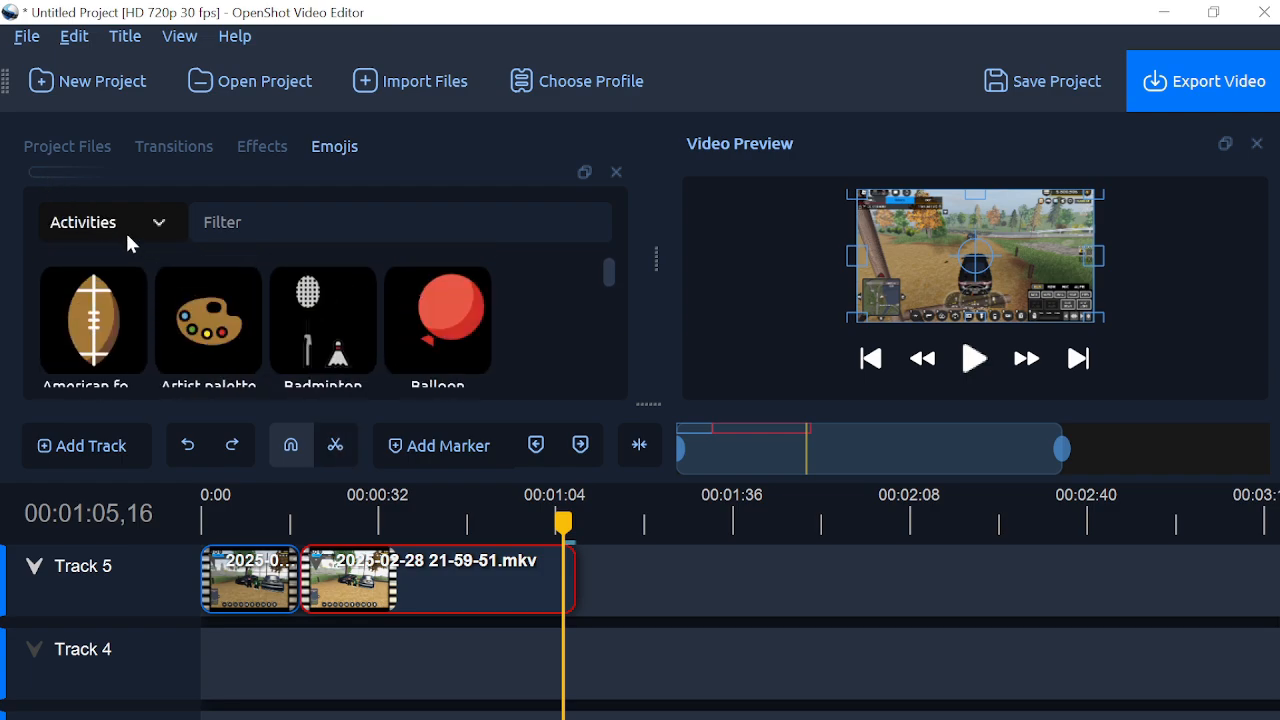
scroll(232, 358, up, 2)
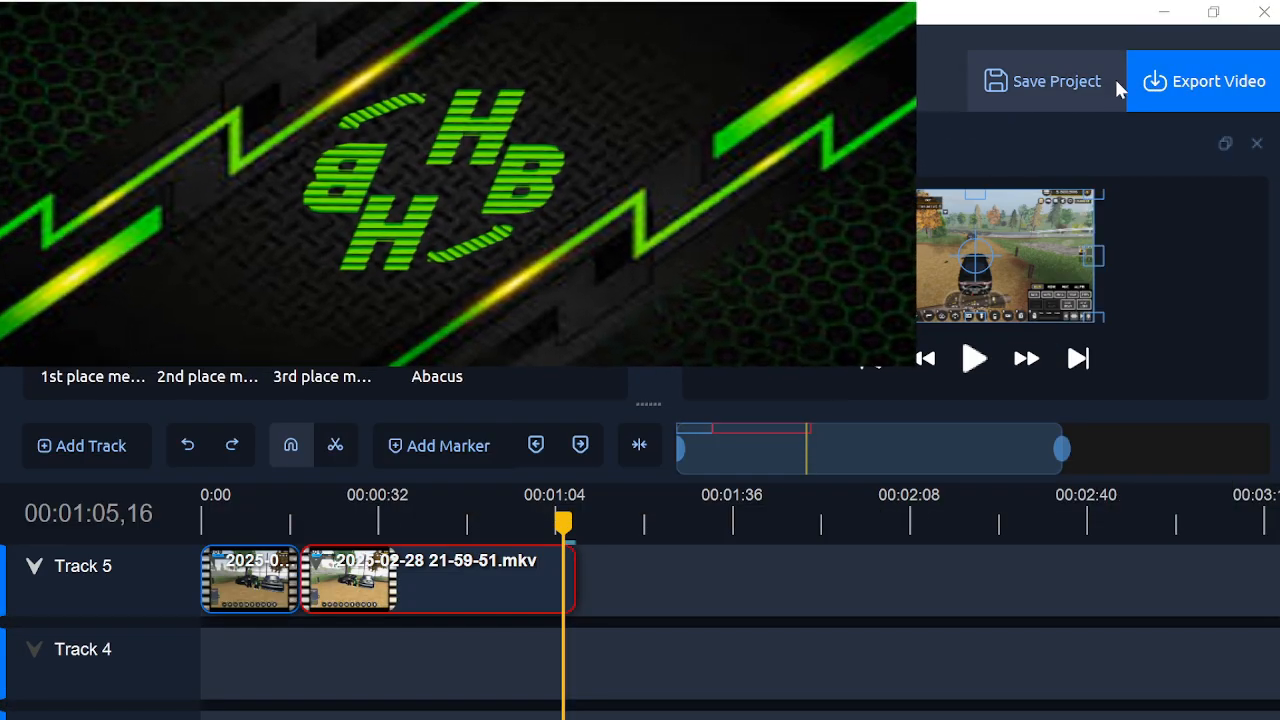
Open the dialog for saving the project as an OpenShot Project (*.osp) file and cancel it
click(1080, 84)
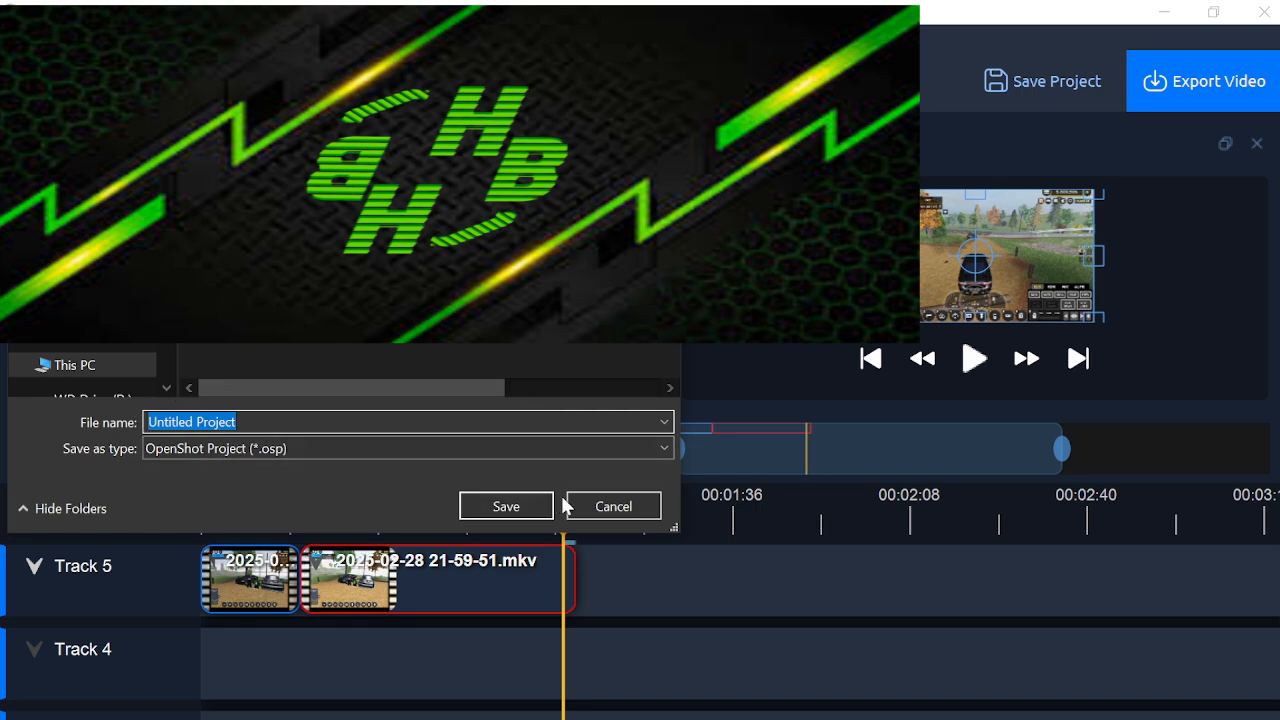
click(624, 506)
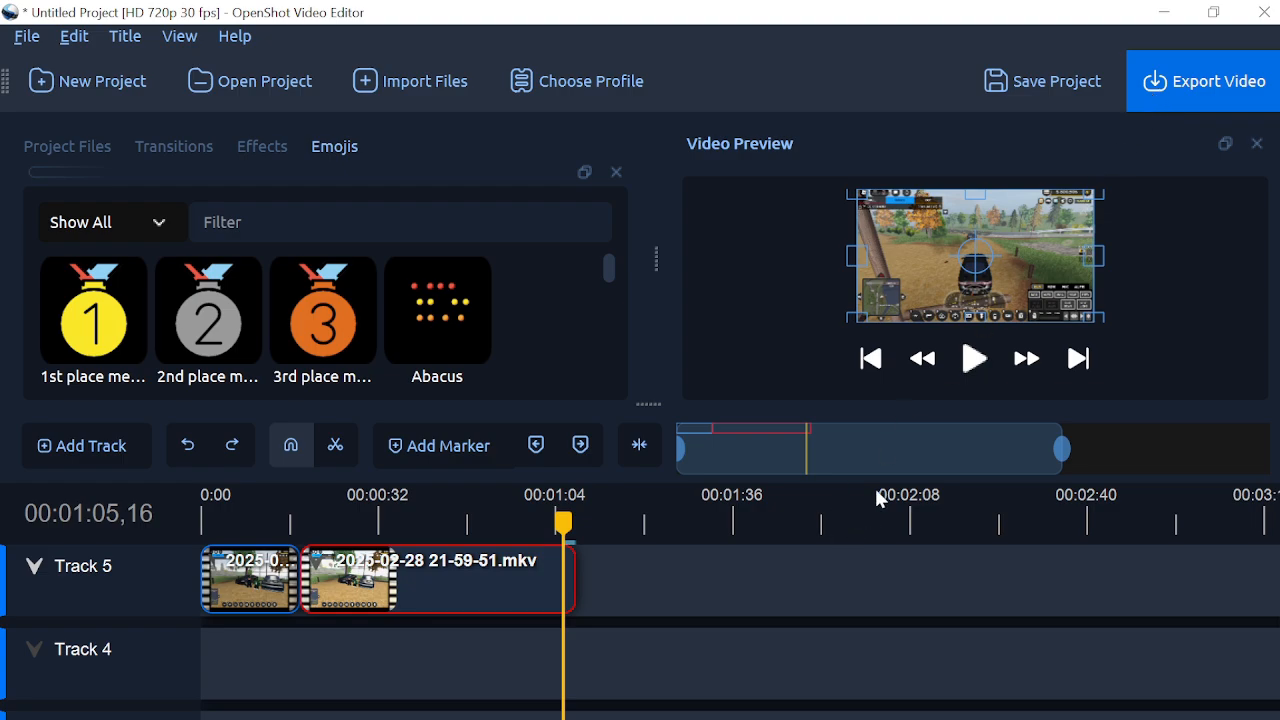
Open the video export settings and set the video profile to HD 720p 60 fps (1280x720)
click(1176, 104)
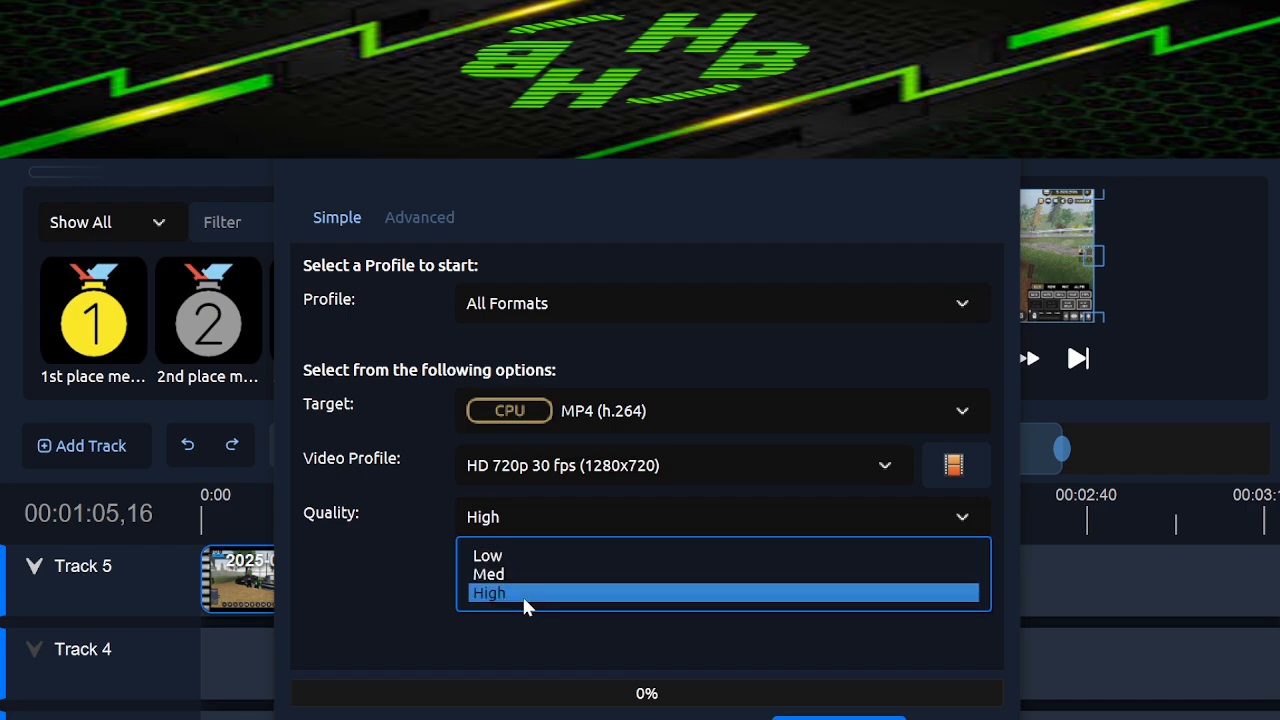
click(578, 460)
click(578, 462)
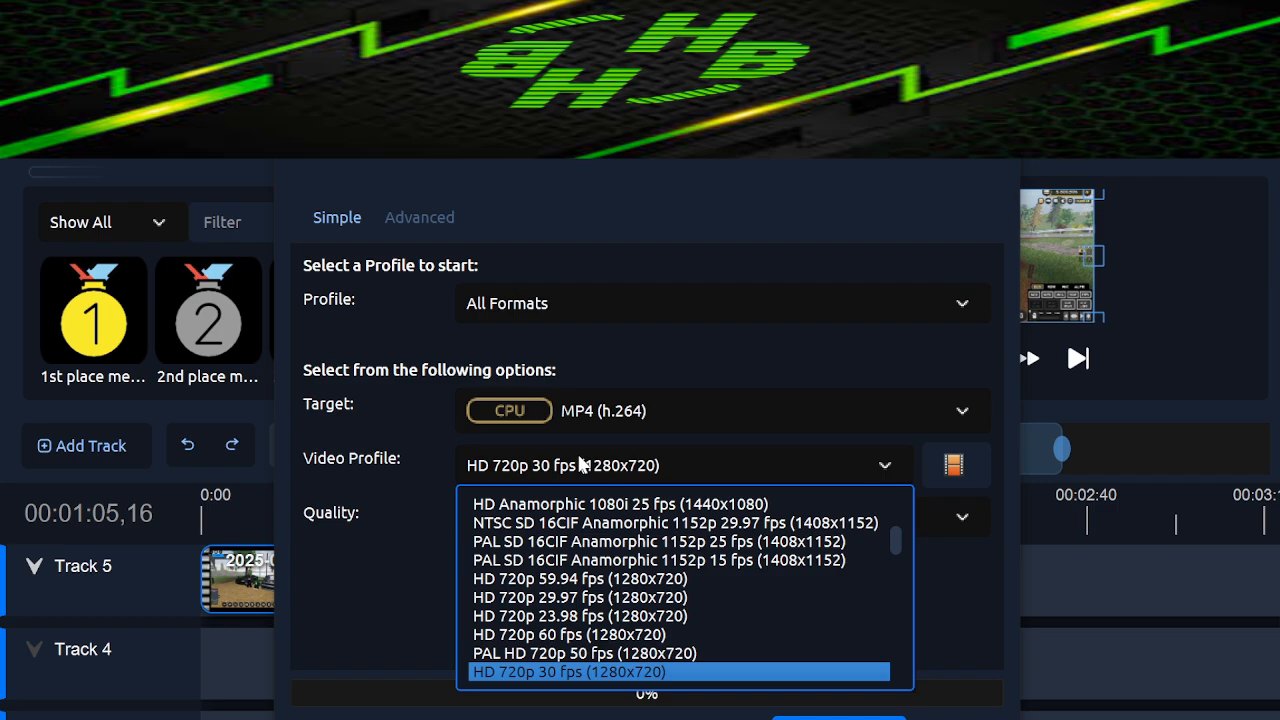
scroll(509, 672, down, 4)
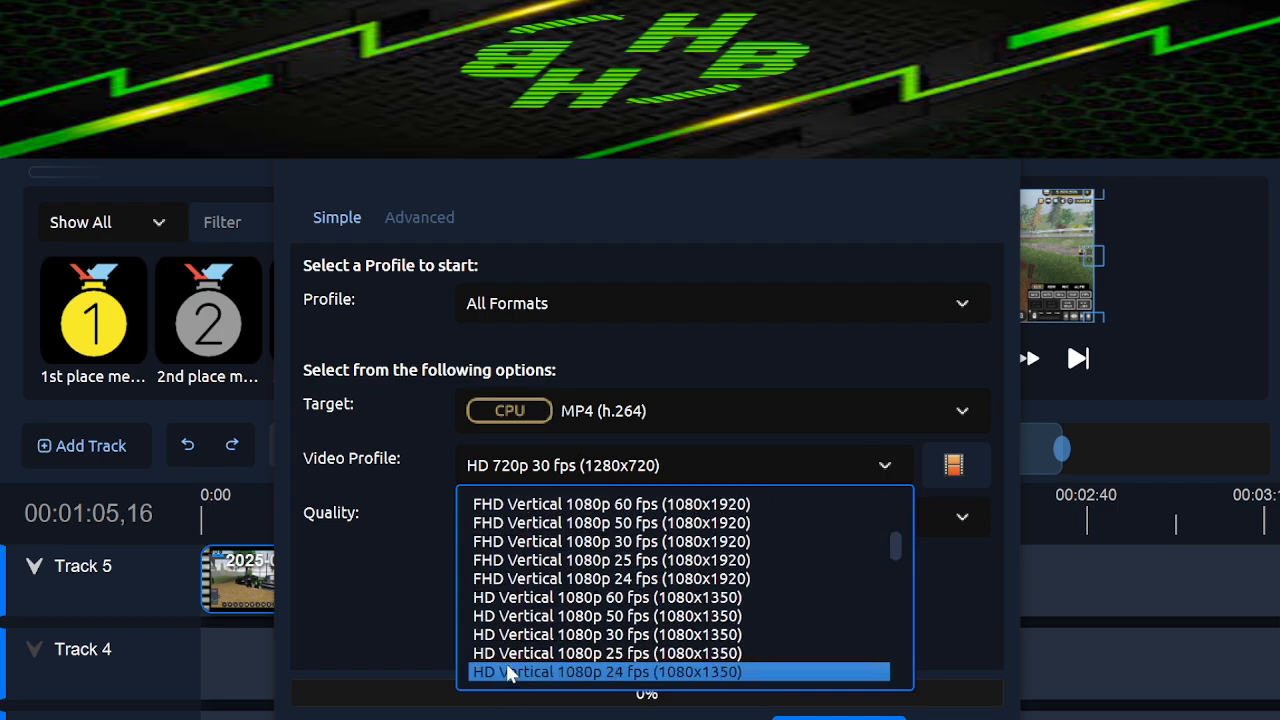
scroll(525, 541, up, 2)
scroll(525, 544, up, 2)
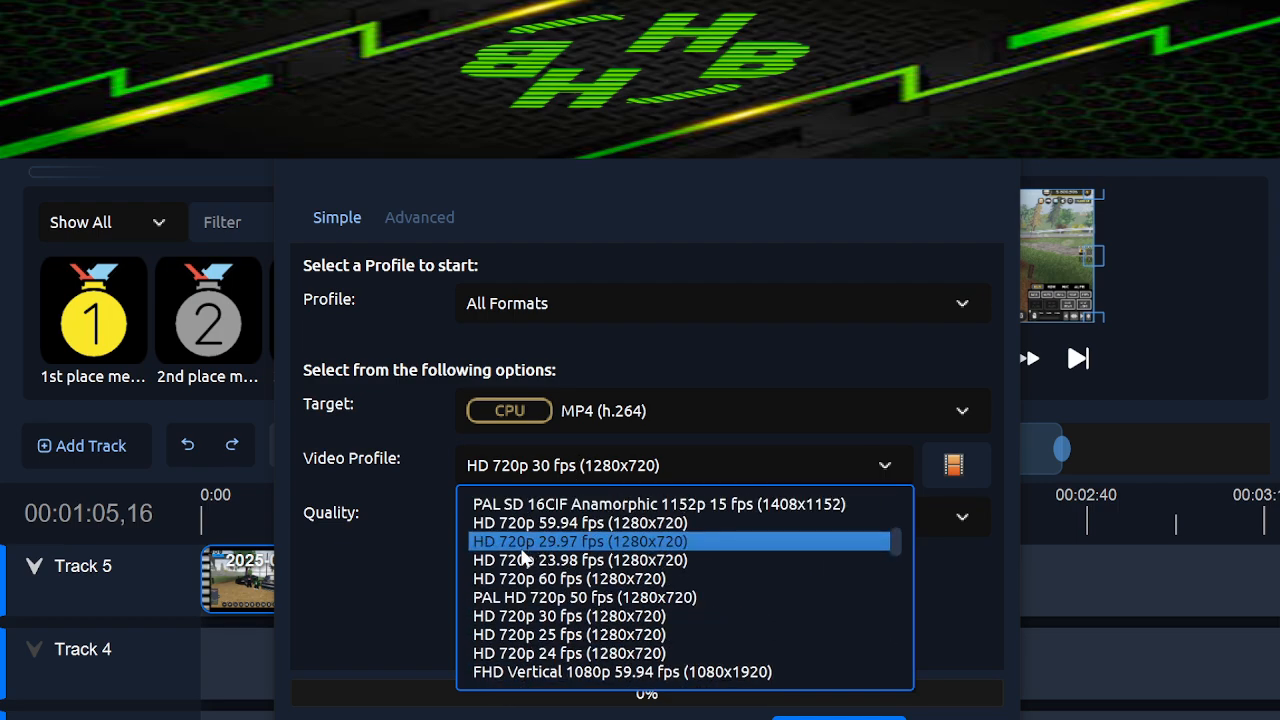
click(566, 585)
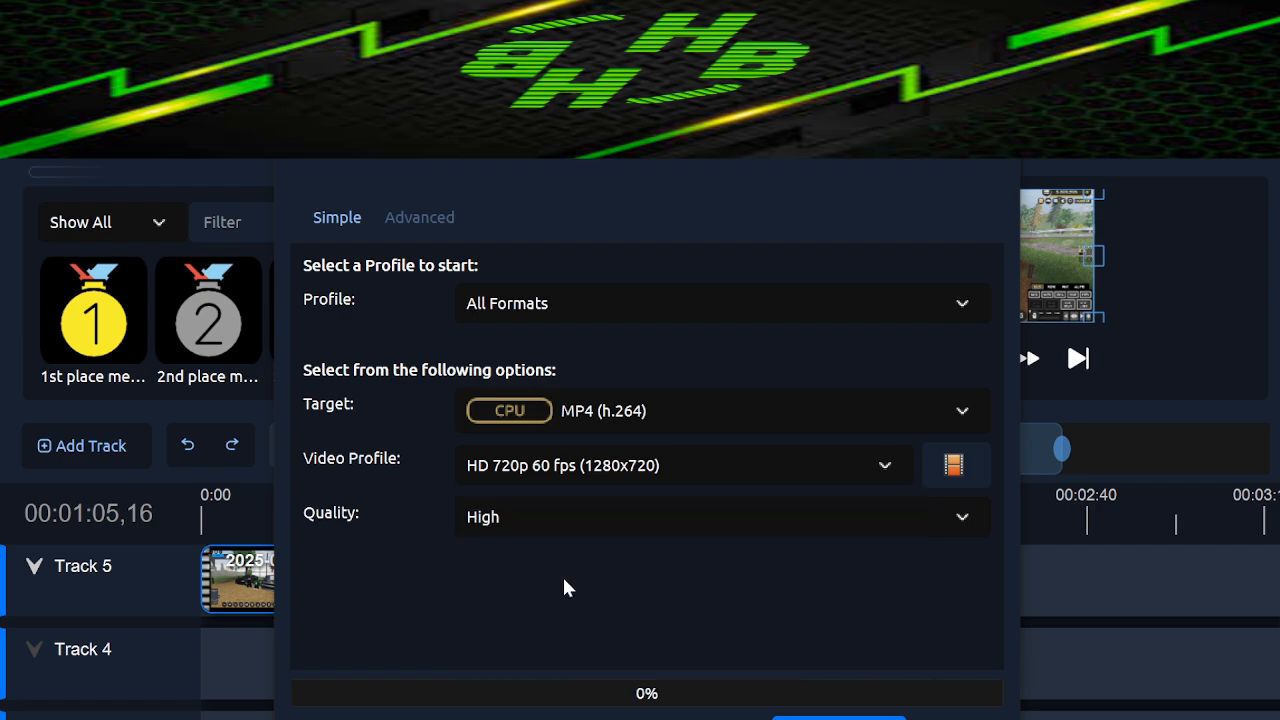
Browse the export video profiles, including the FHD 1080p, HD Vertical, HD Square and WSVGA formats, keeping the current choice
click(608, 467)
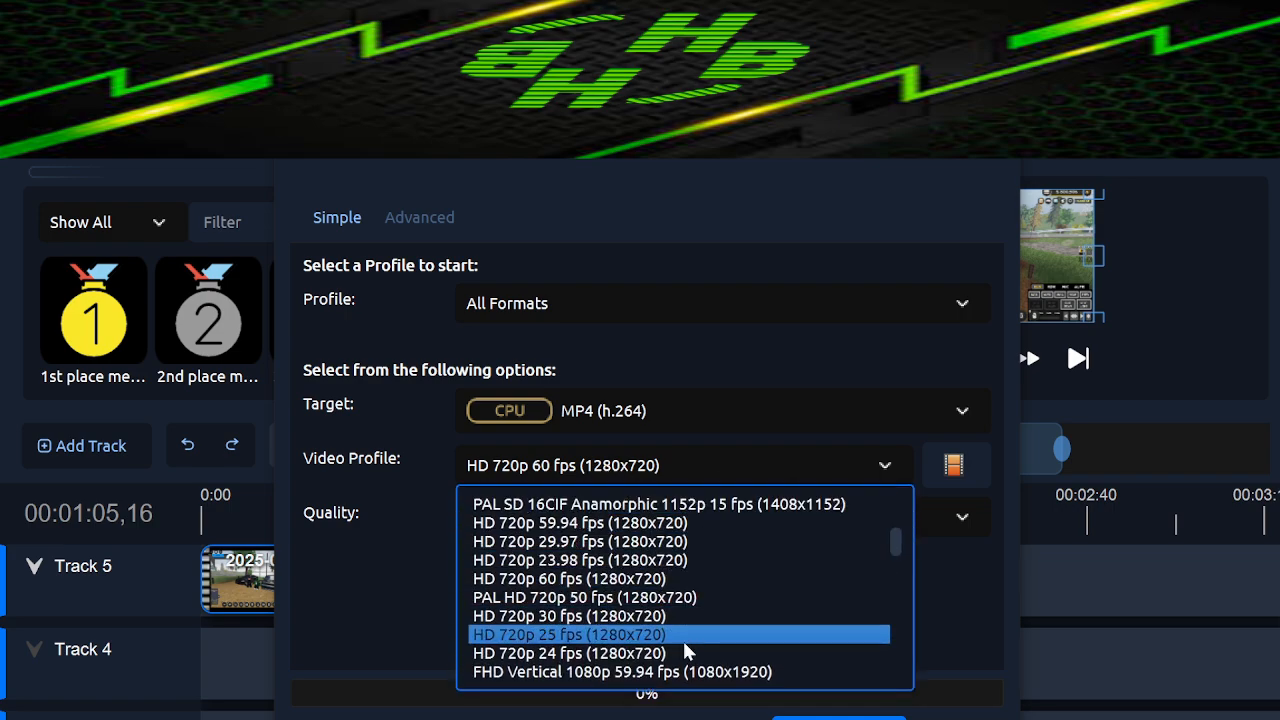
scroll(685, 645, up, 2)
scroll(677, 645, up, 5)
scroll(654, 580, down, 1)
scroll(650, 612, up, 5)
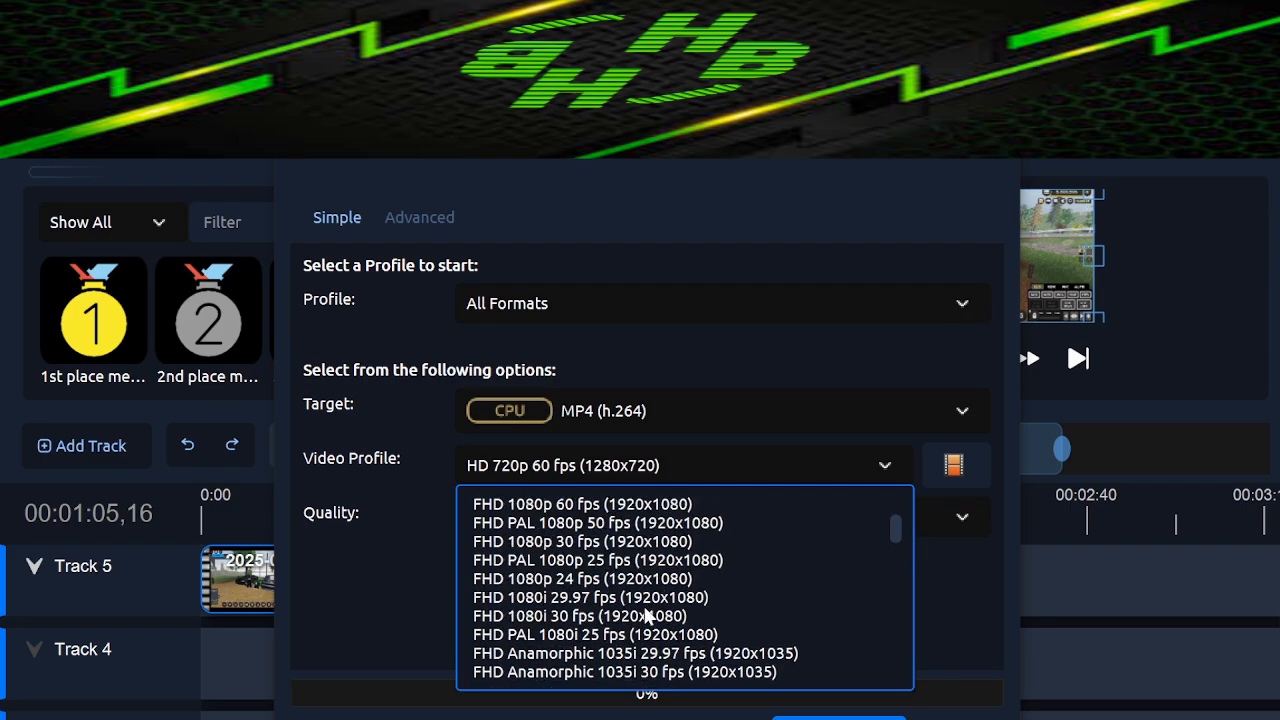
scroll(635, 528, down, 20)
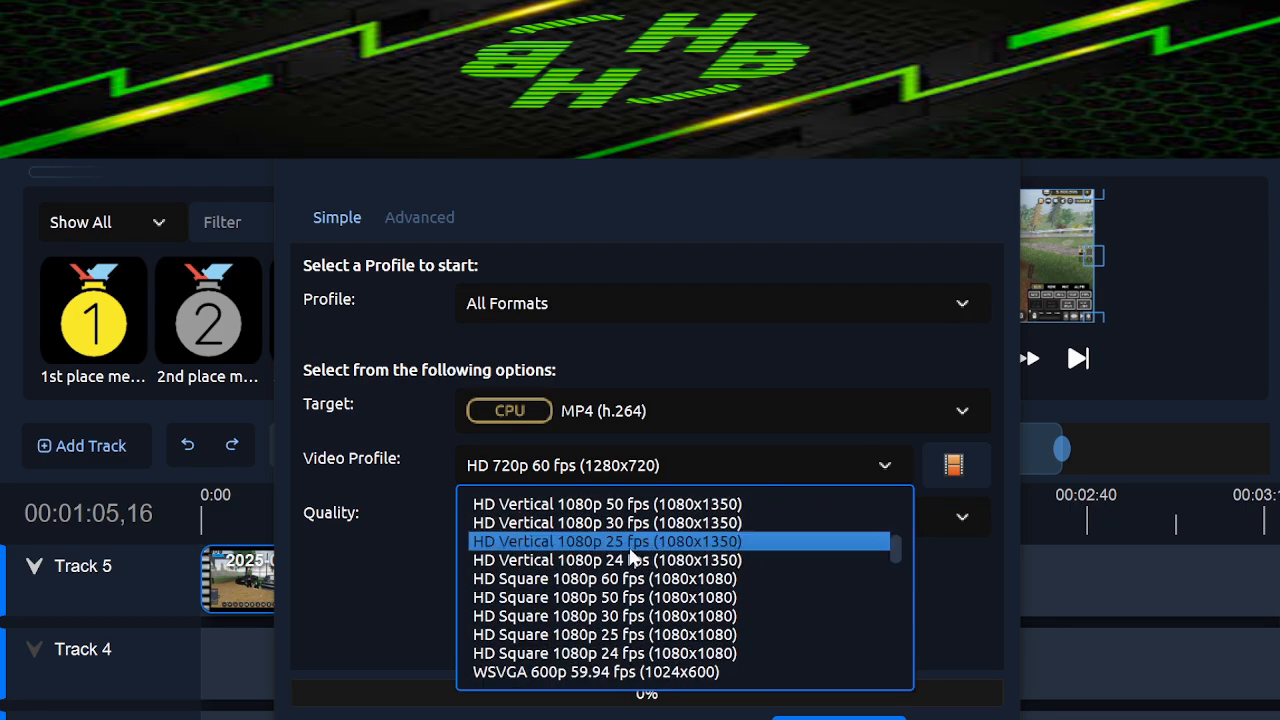
scroll(632, 562, down, 3)
scroll(632, 562, up, 10)
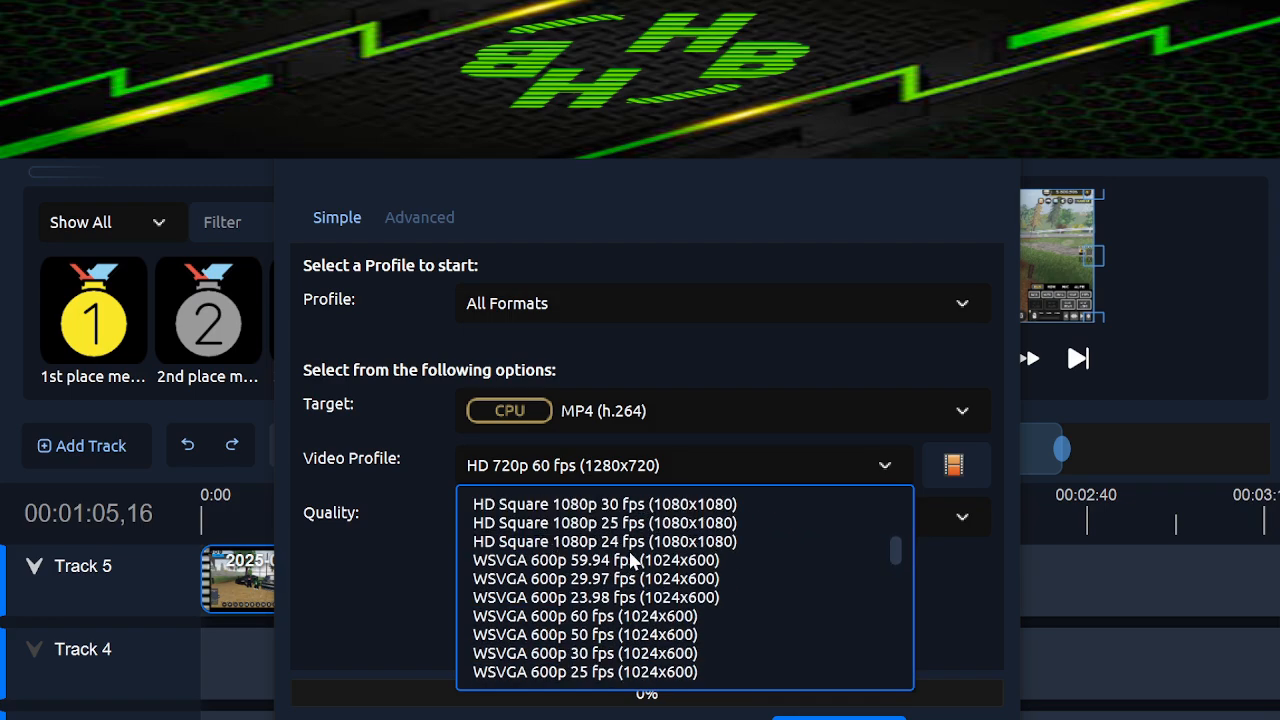
key(Escape)
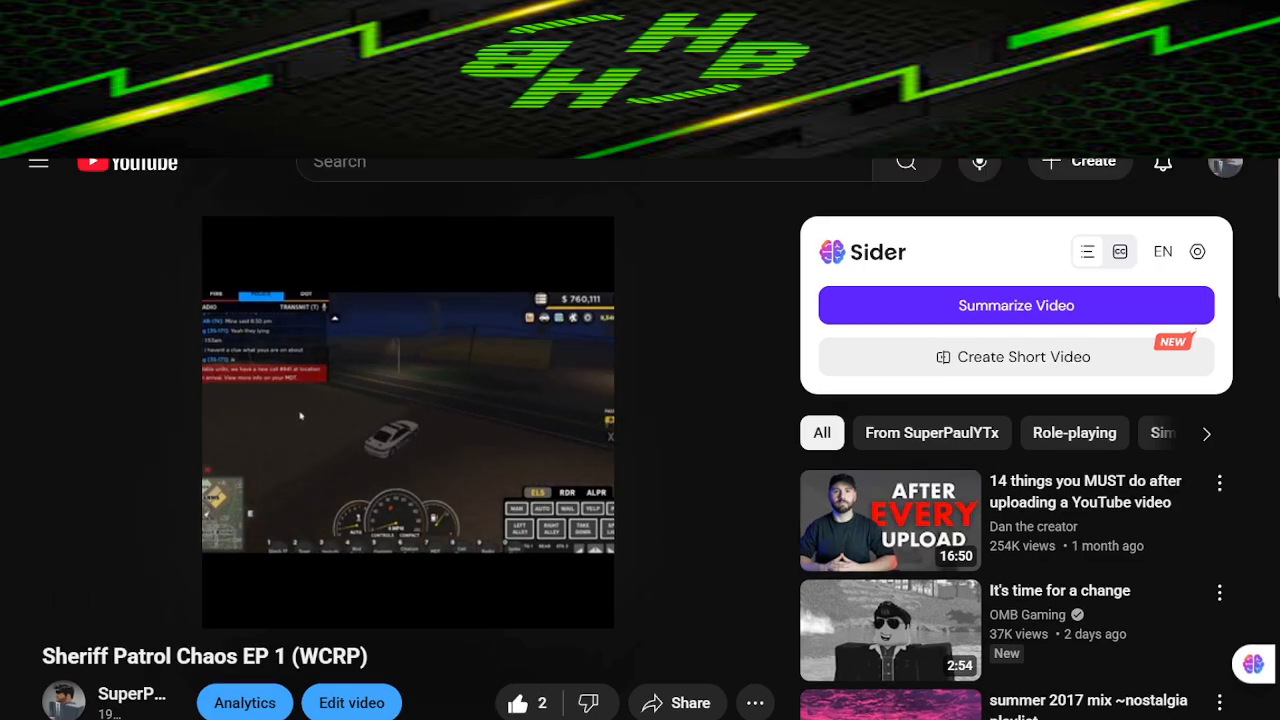
Seek to about 3:09 in the YouTube video Sheriff Patrol Chaos EP 1 (WCRP) and check its picture framing
drag(190, 575, 289, 575)
click(237, 470)
click(385, 545)
click(456, 500)
Read the description and the comment below the Sheriff Patrol Chaos EP 1 (WCRP) video
scroll(450, 500, down, 2)
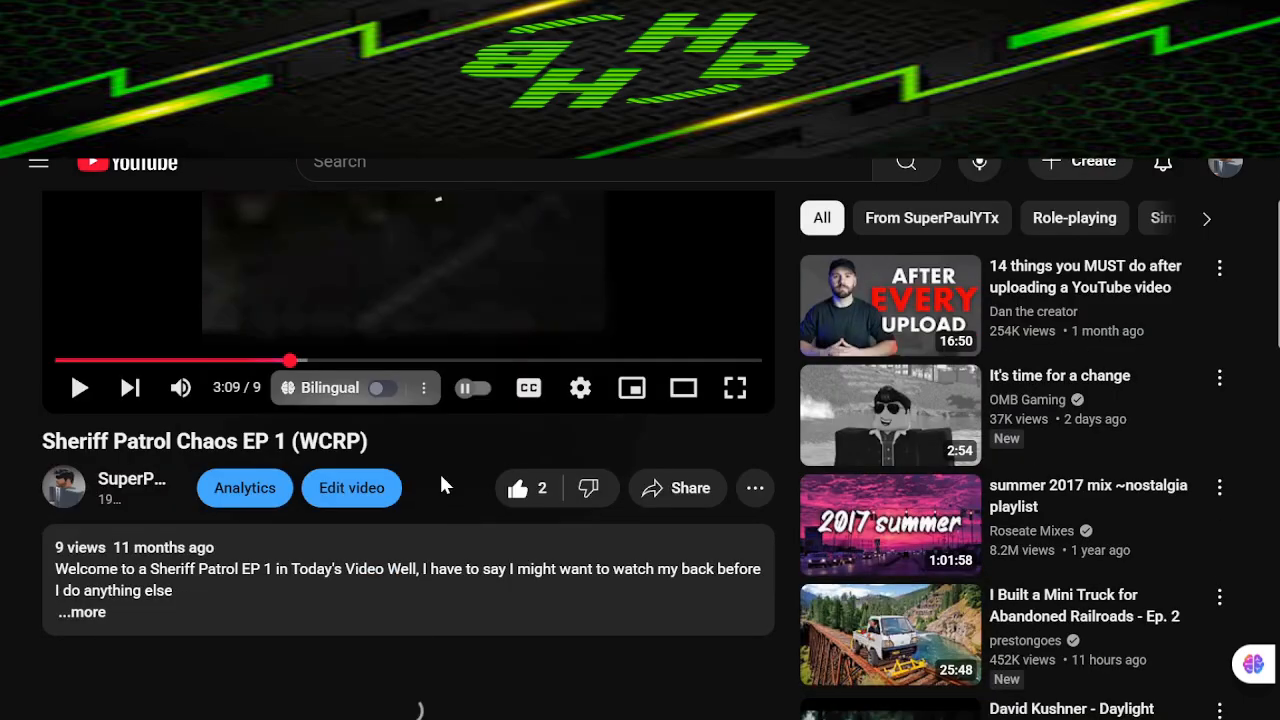
scroll(270, 245, down, 3)
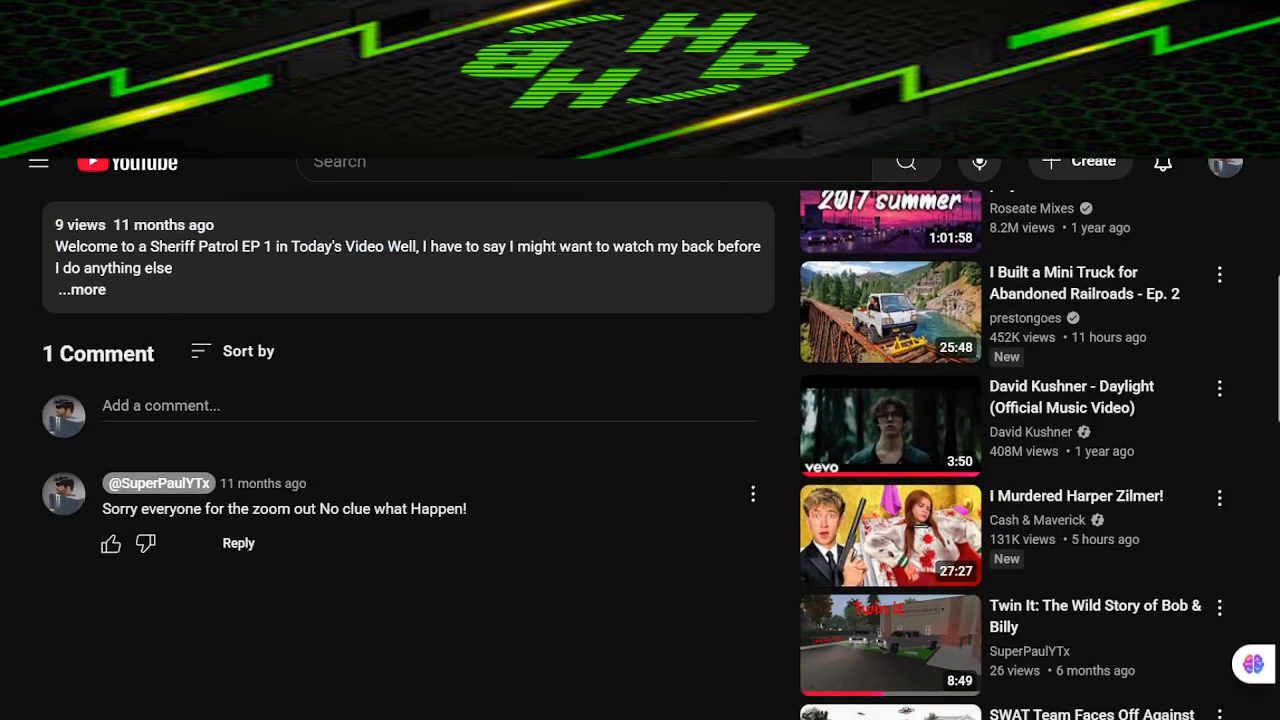
scroll(537, 400, up, 3)
click(483, 380)
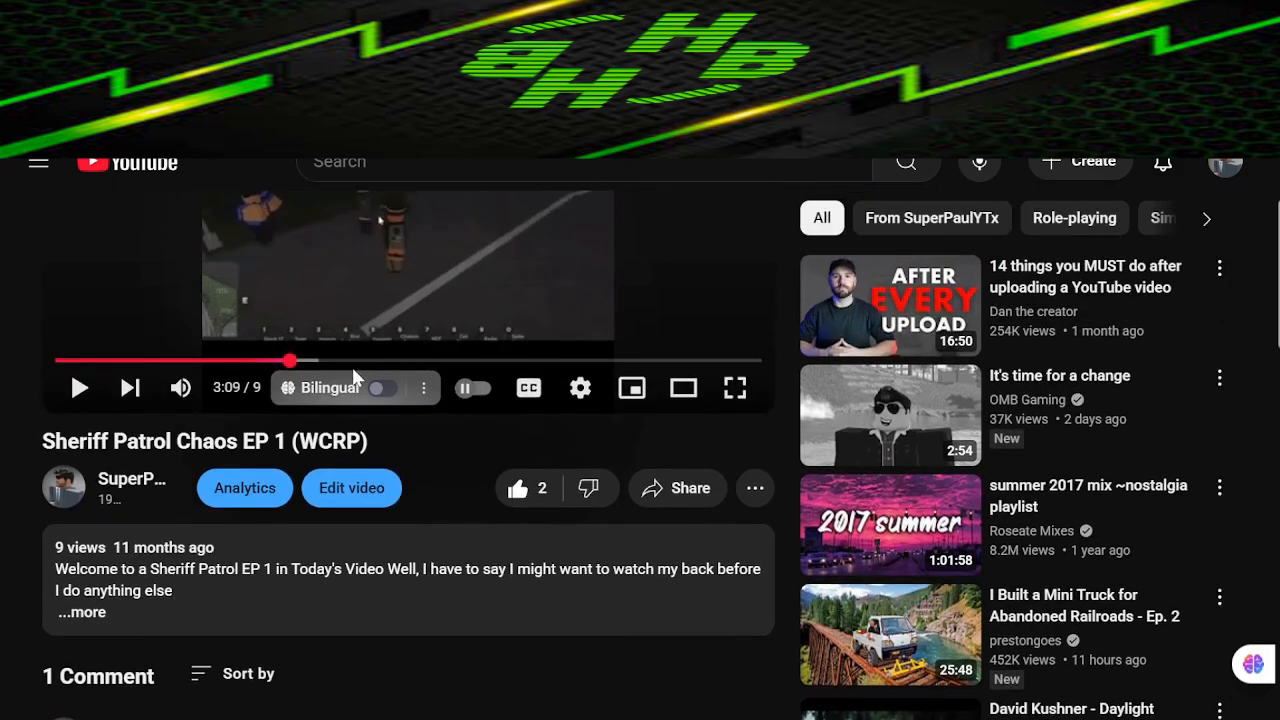
scroll(163, 608, down, 3)
scroll(391, 480, up, 4)
scroll(538, 446, up, 1)
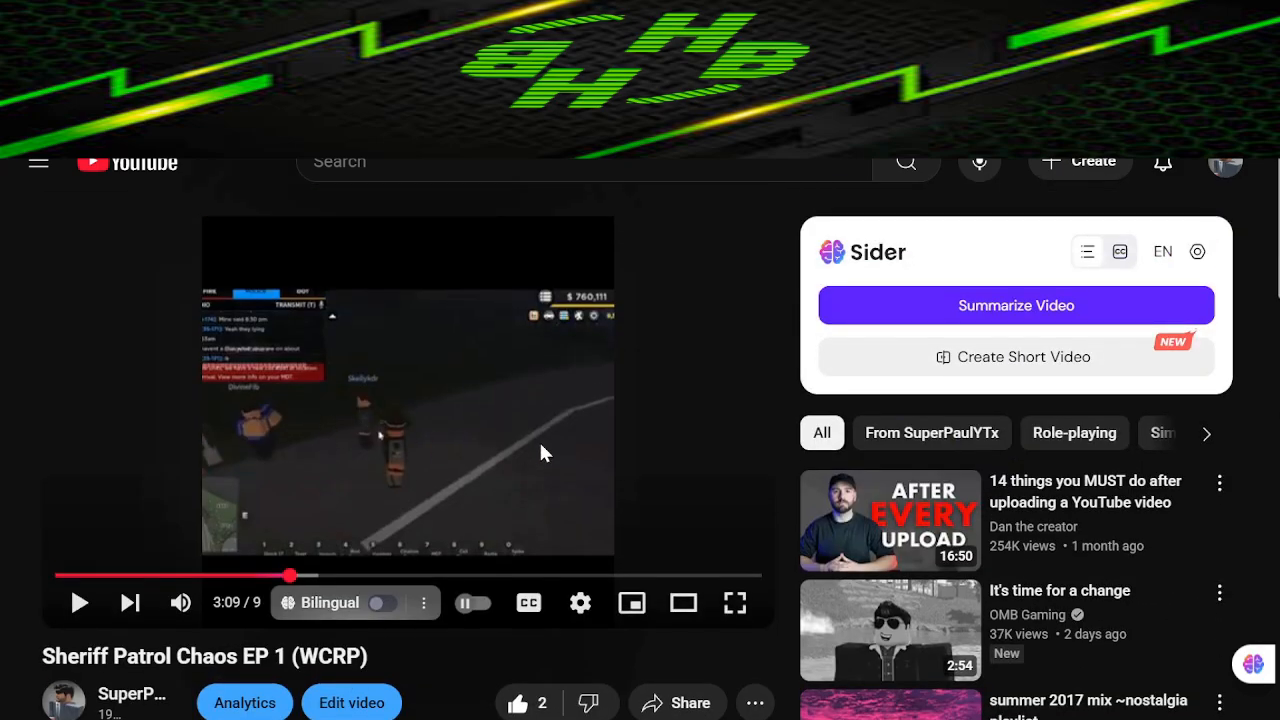
Play the Sheriff Patrol Chaos EP 1 (WCRP) video briefly and seek further ahead to examine its framing
click(438, 515)
click(465, 460)
click(468, 457)
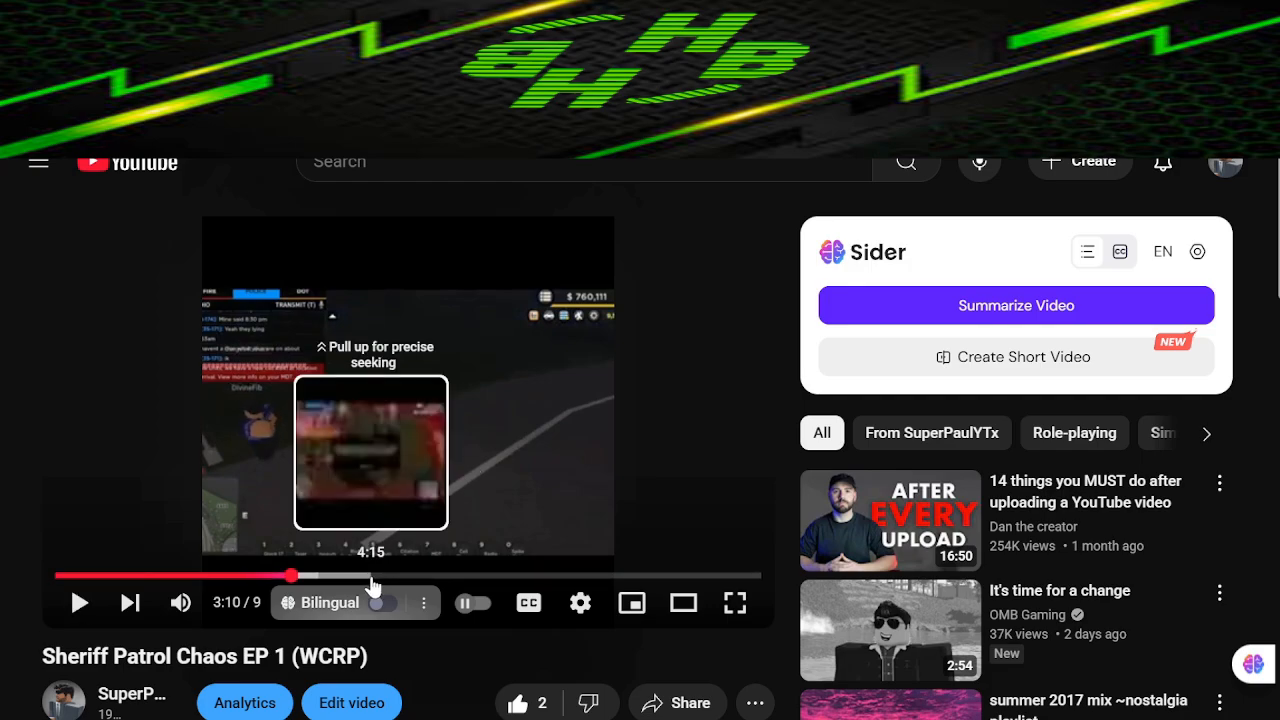
click(425, 577)
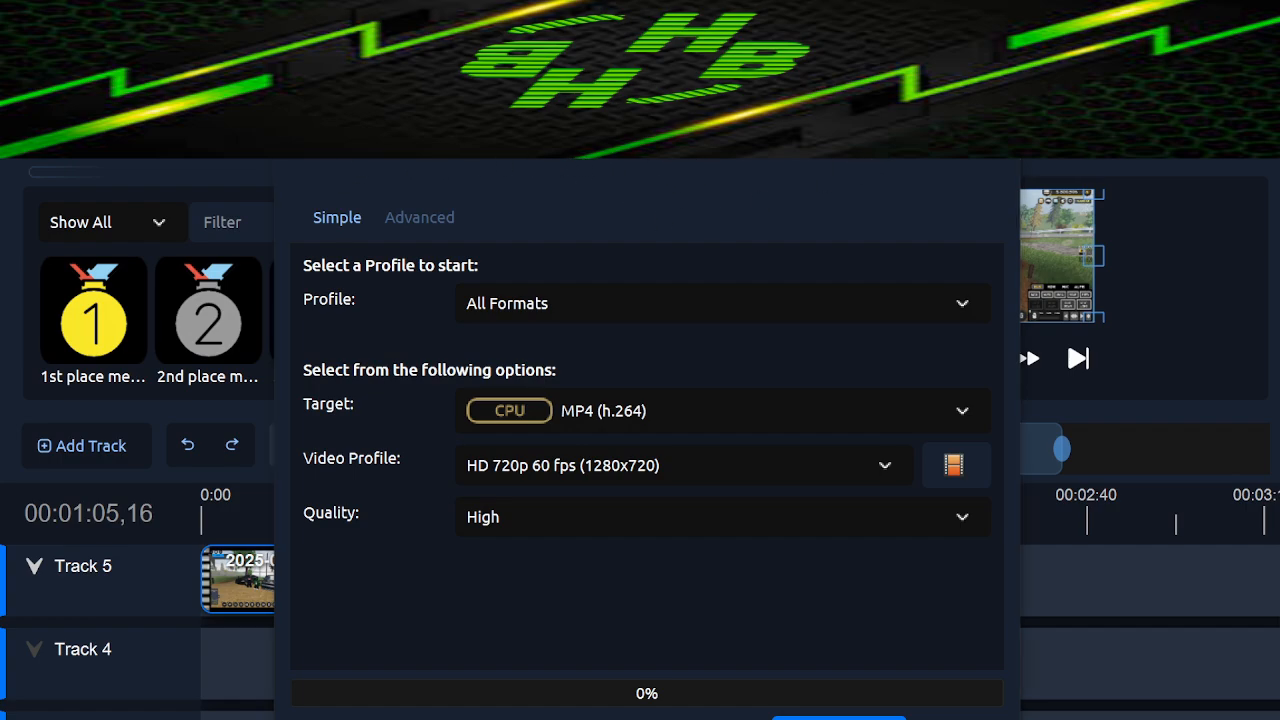
Return to OpenShot and examine the export folder choice, target, format profiles and advanced export options
click(924, 146)
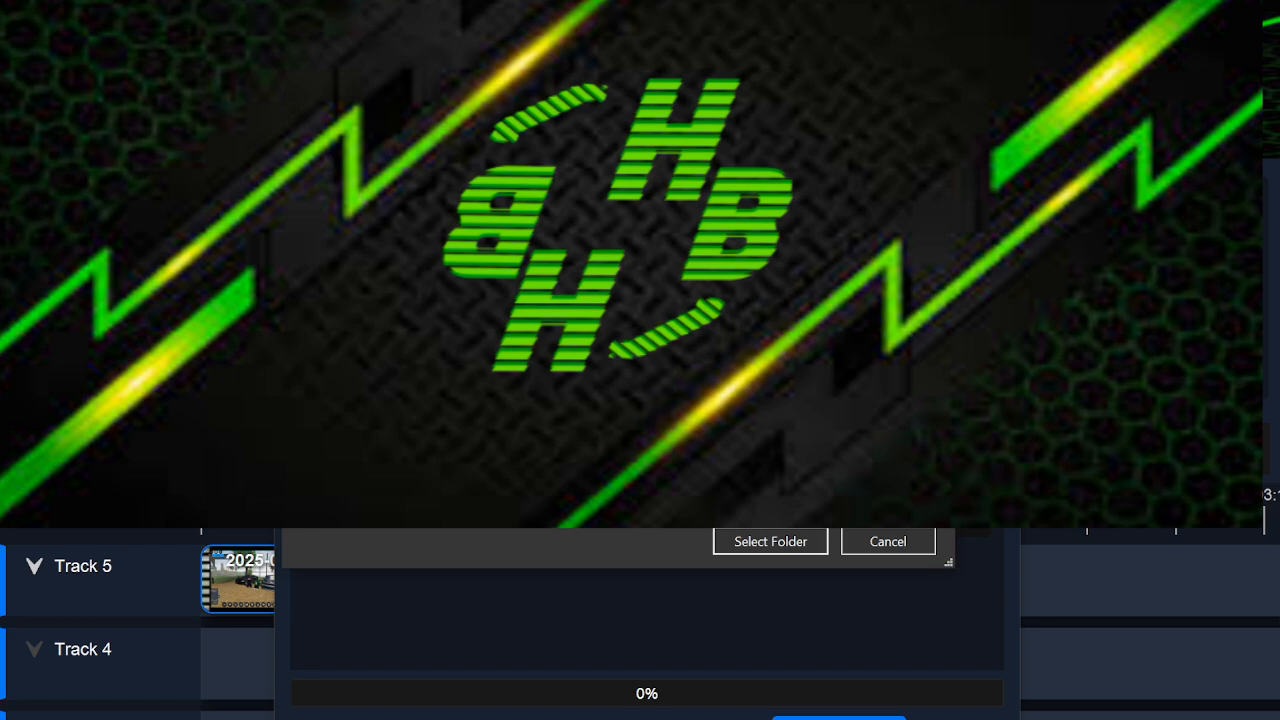
click(870, 542)
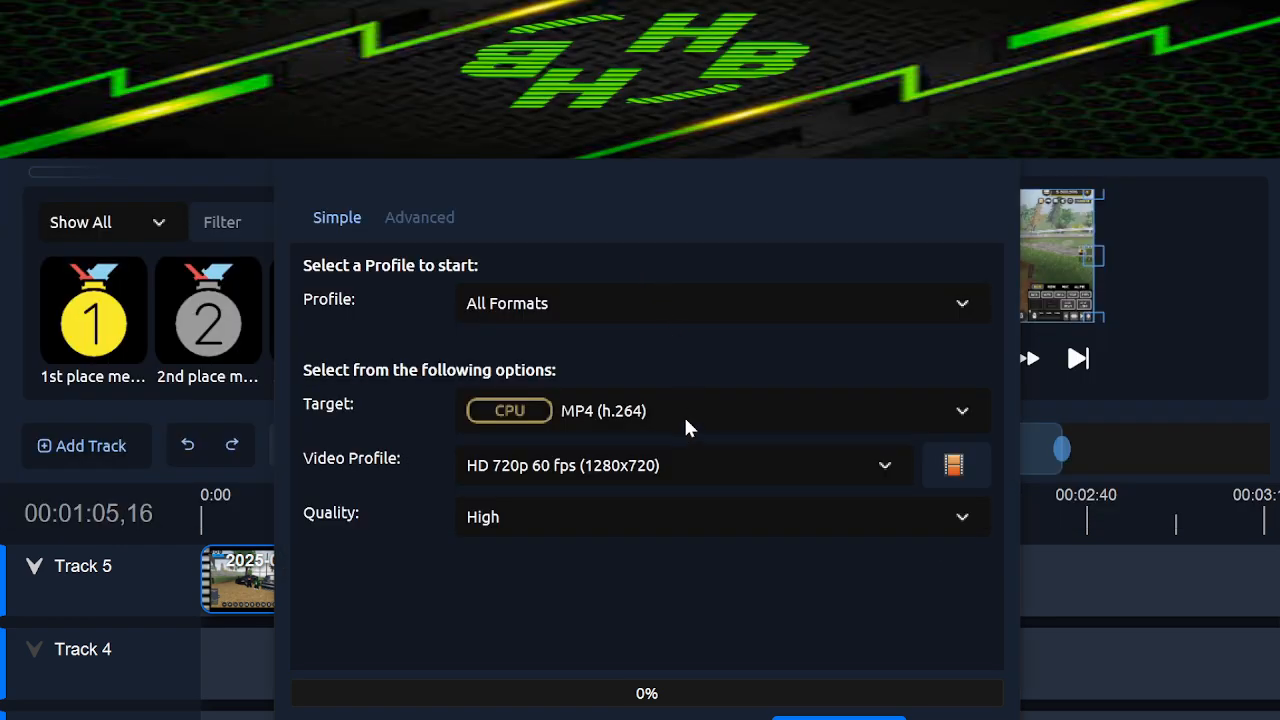
click(682, 396)
click(685, 404)
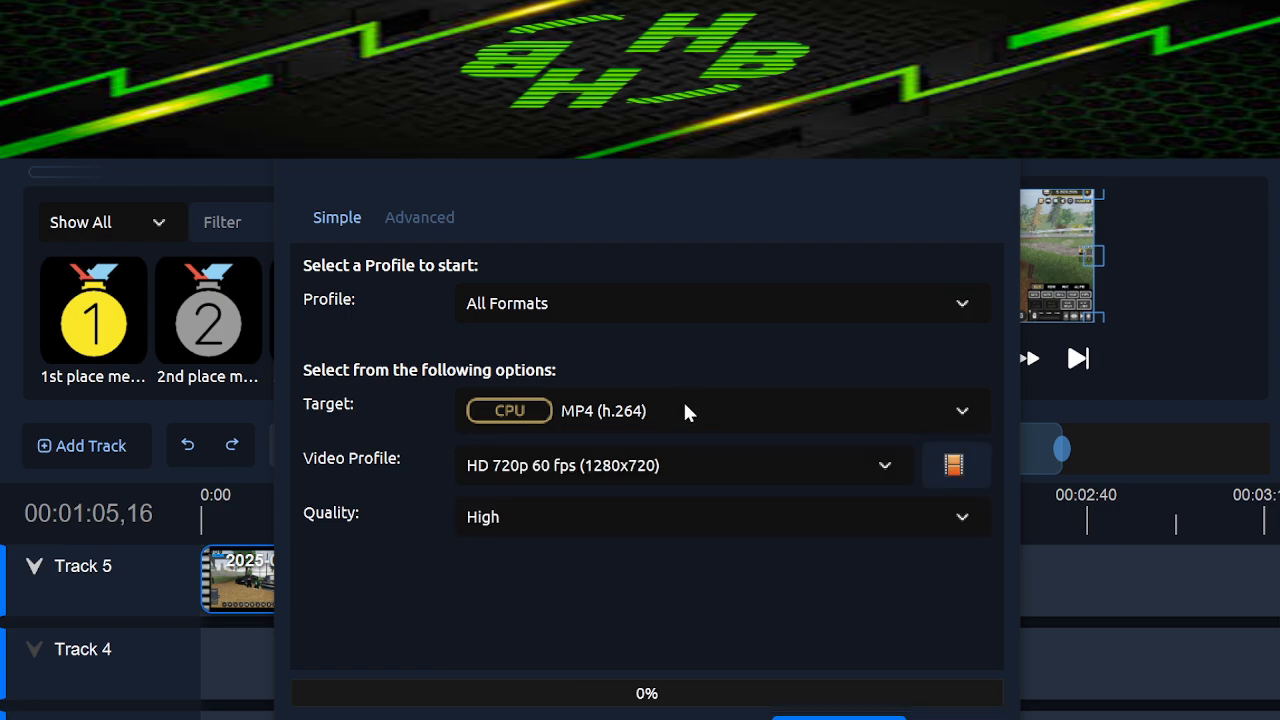
click(624, 314)
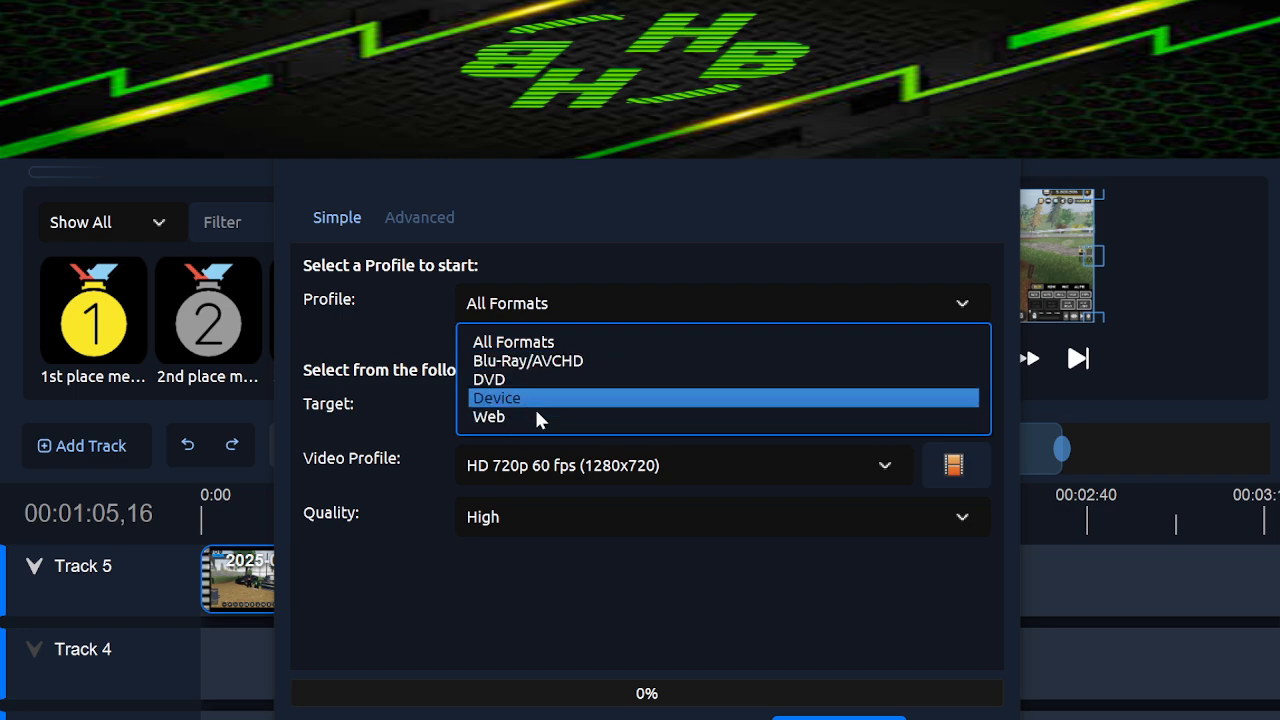
click(912, 575)
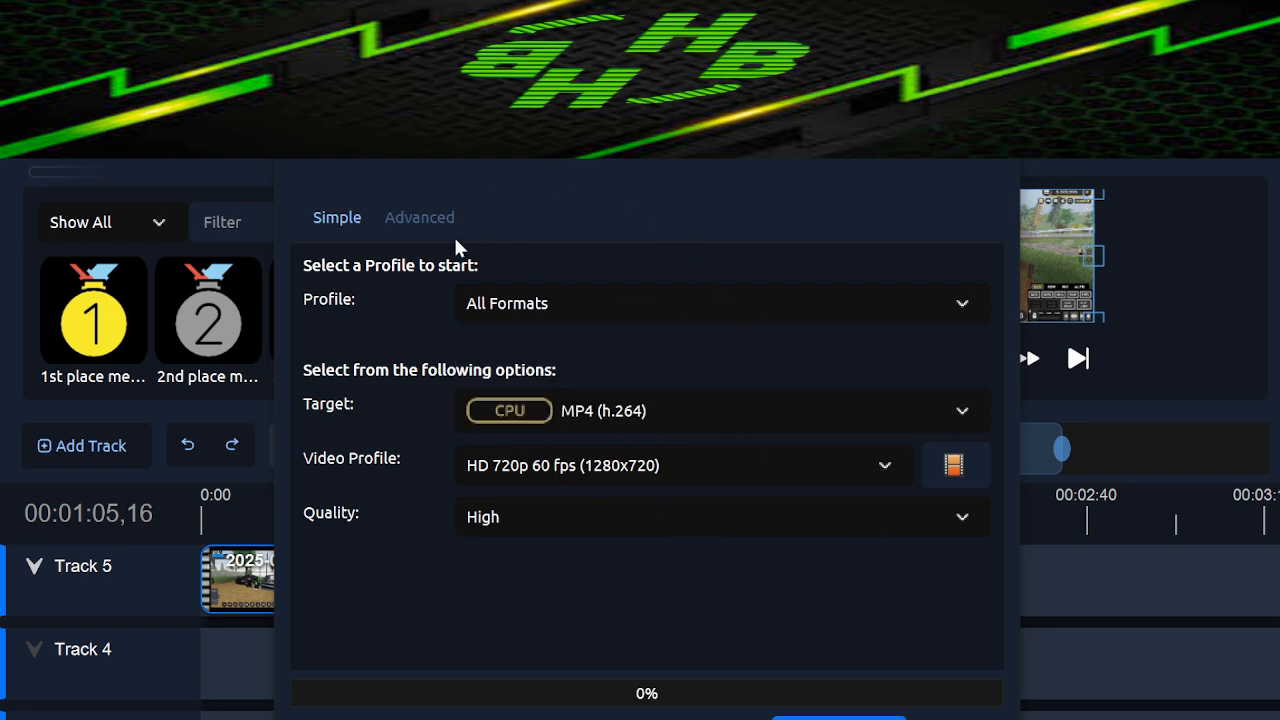
click(418, 220)
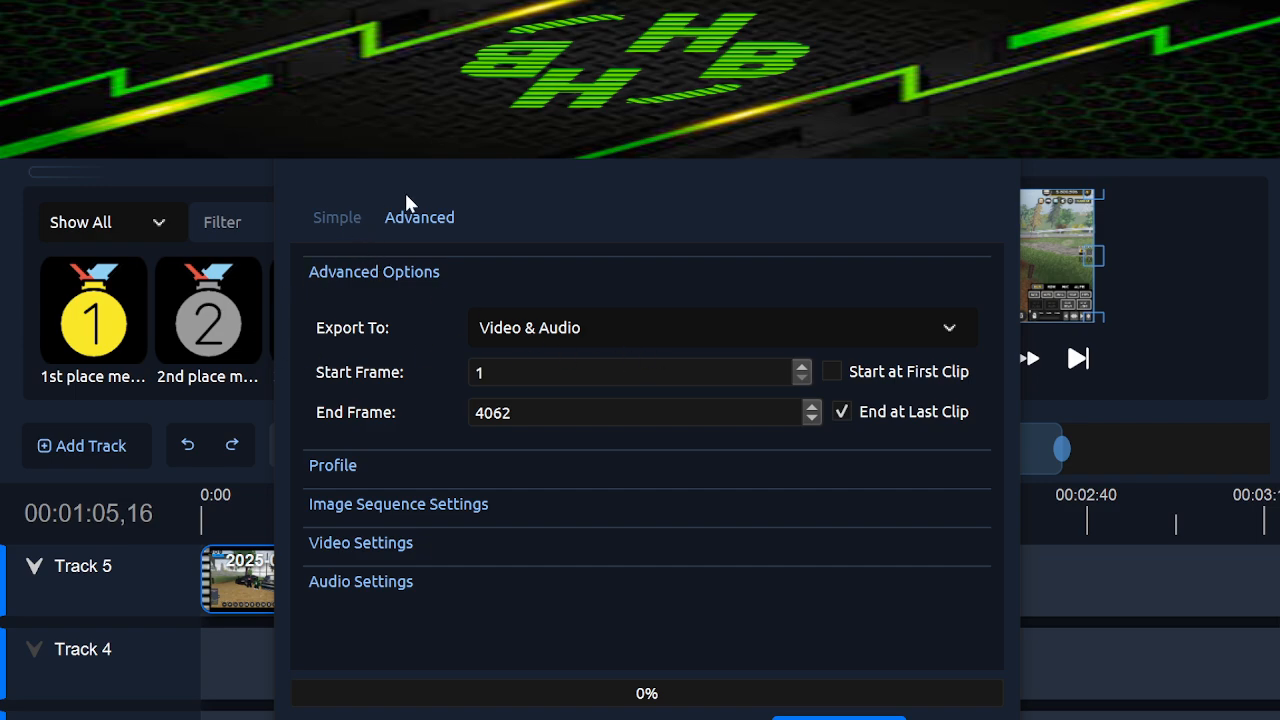
click(337, 218)
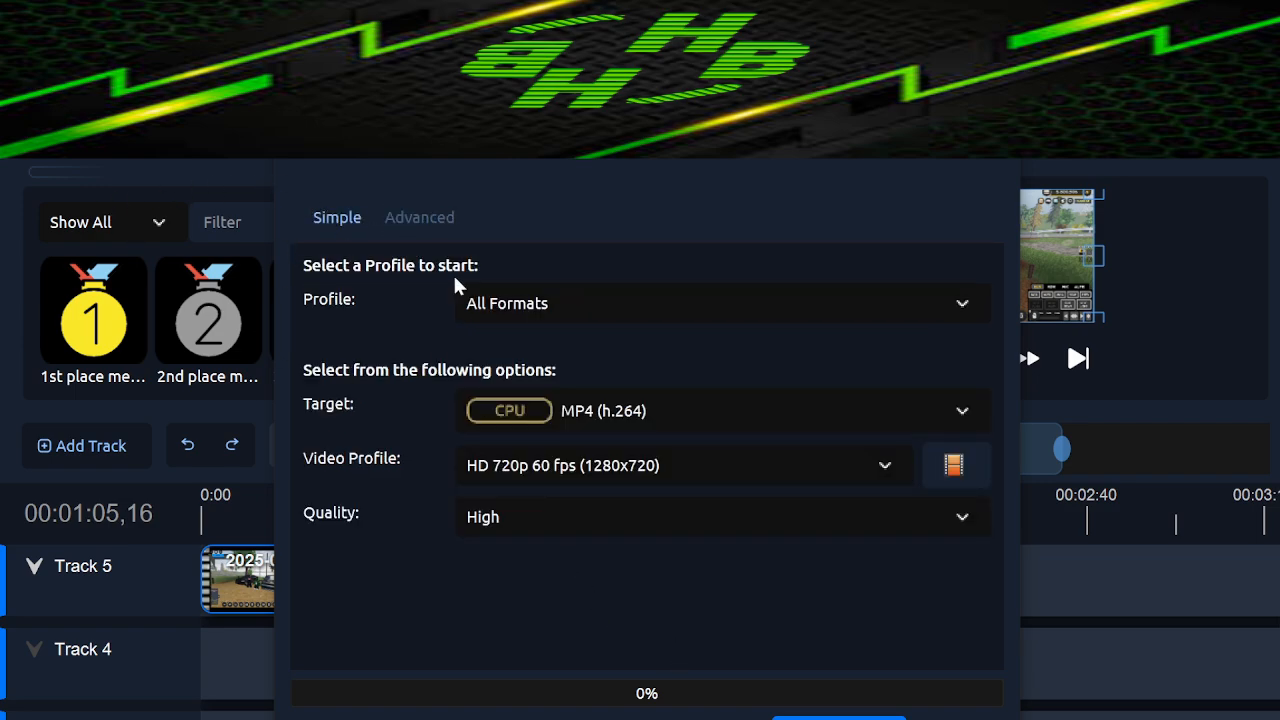
Start exporting the video as MP4 (h.264) with the HD 720p 60 fps profile at high quality, and cancel the export
click(838, 718)
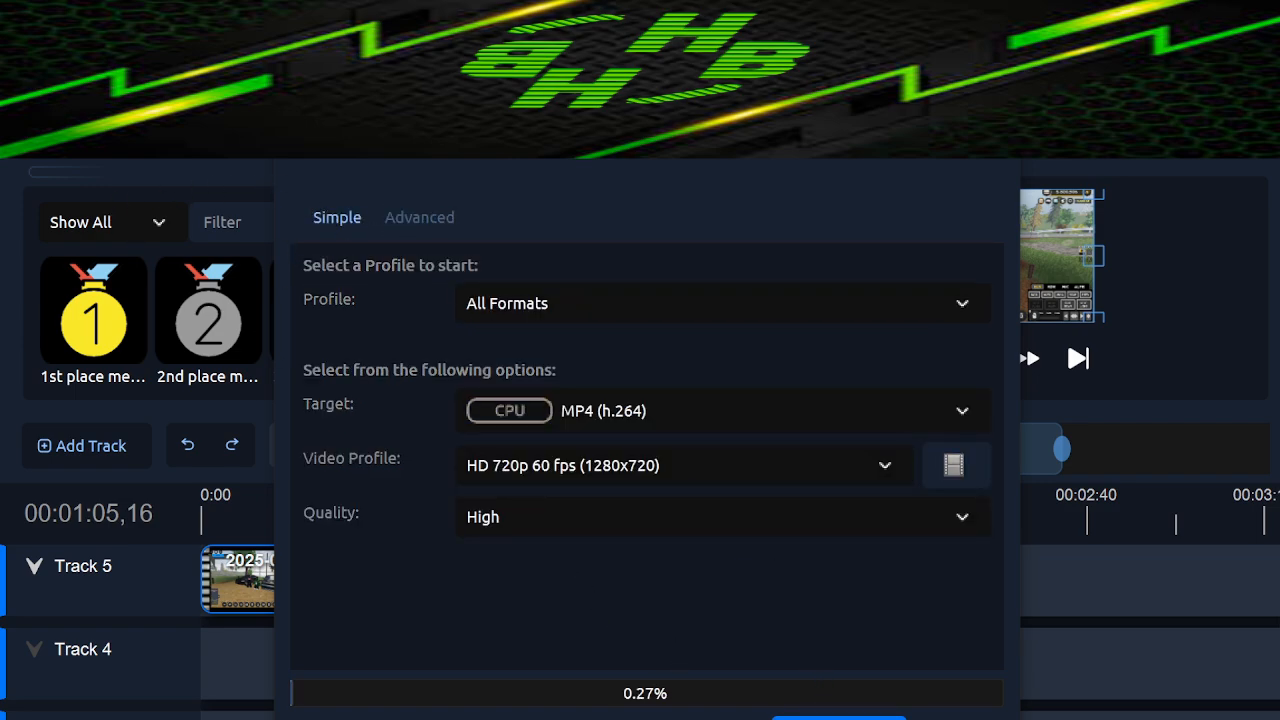
click(958, 718)
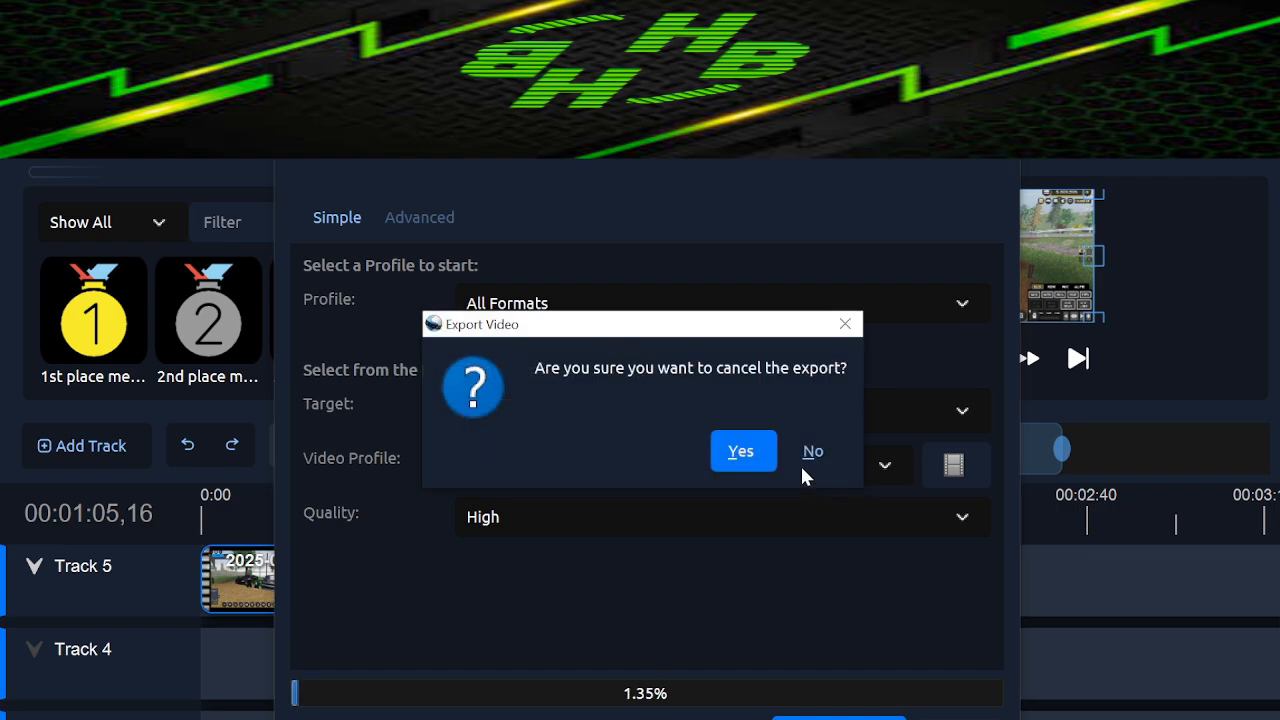
click(740, 452)
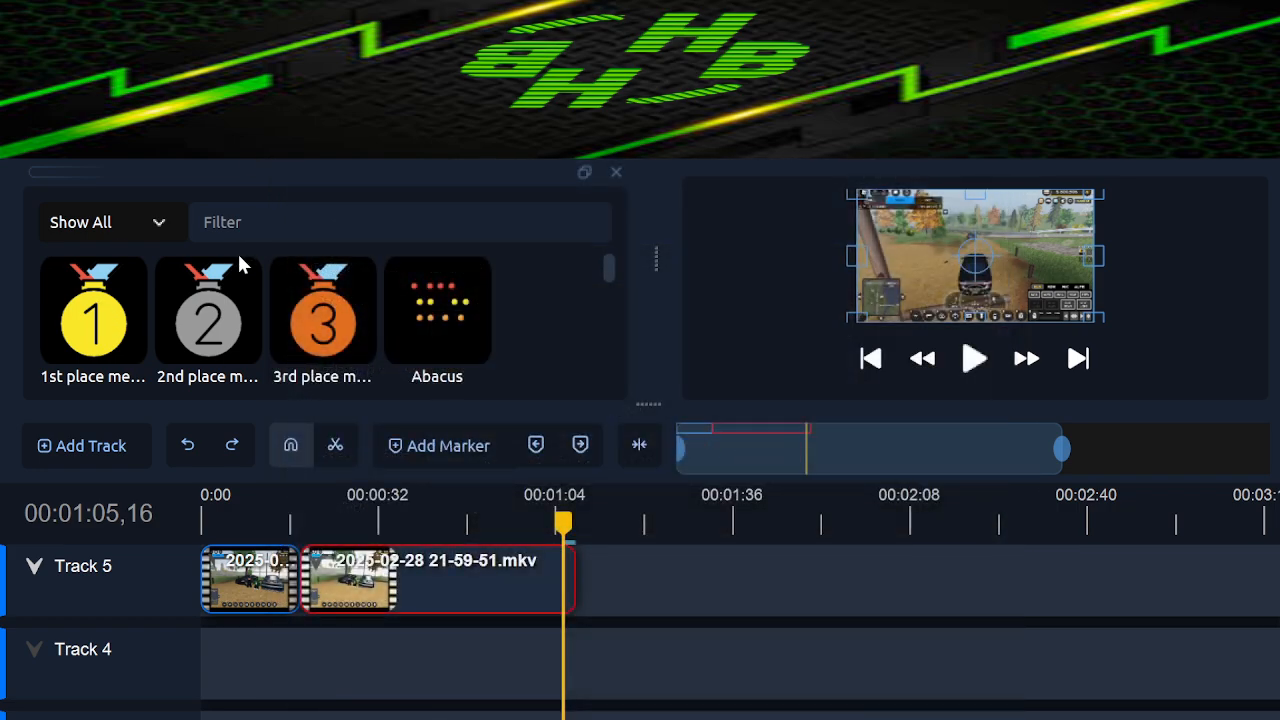
click(94, 320)
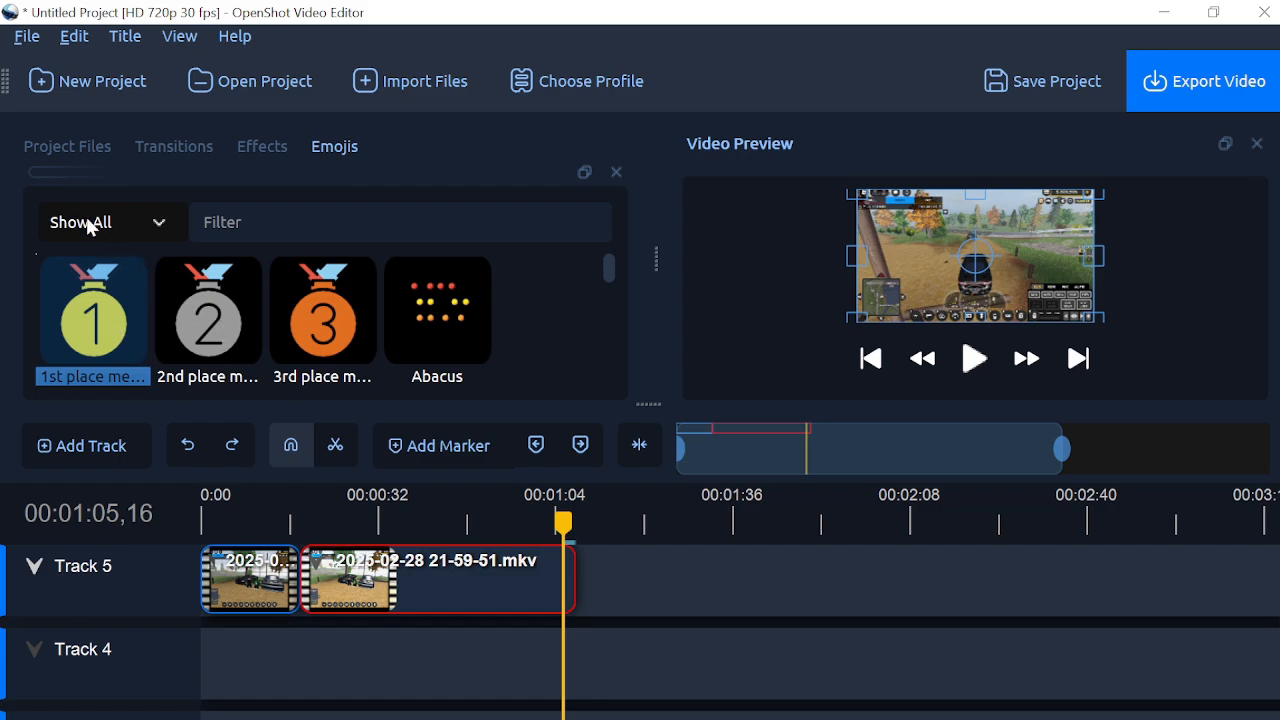
click(127, 40)
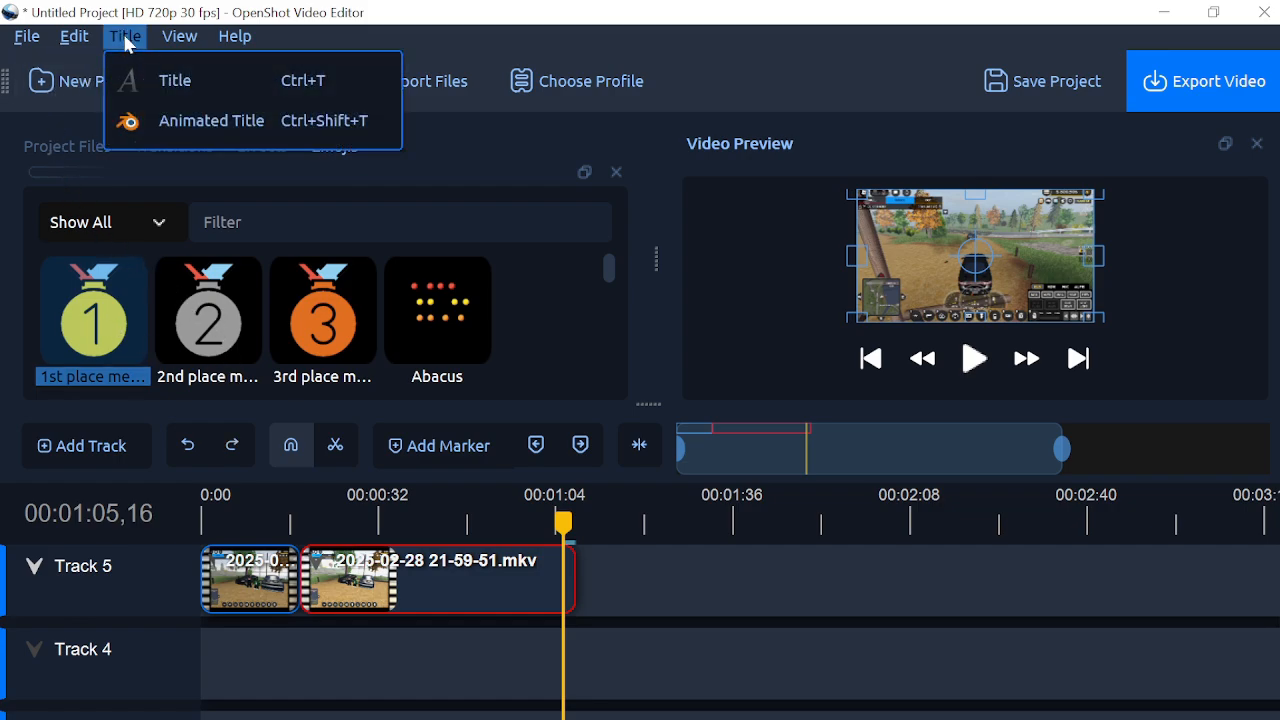
mouse_move(166, 40)
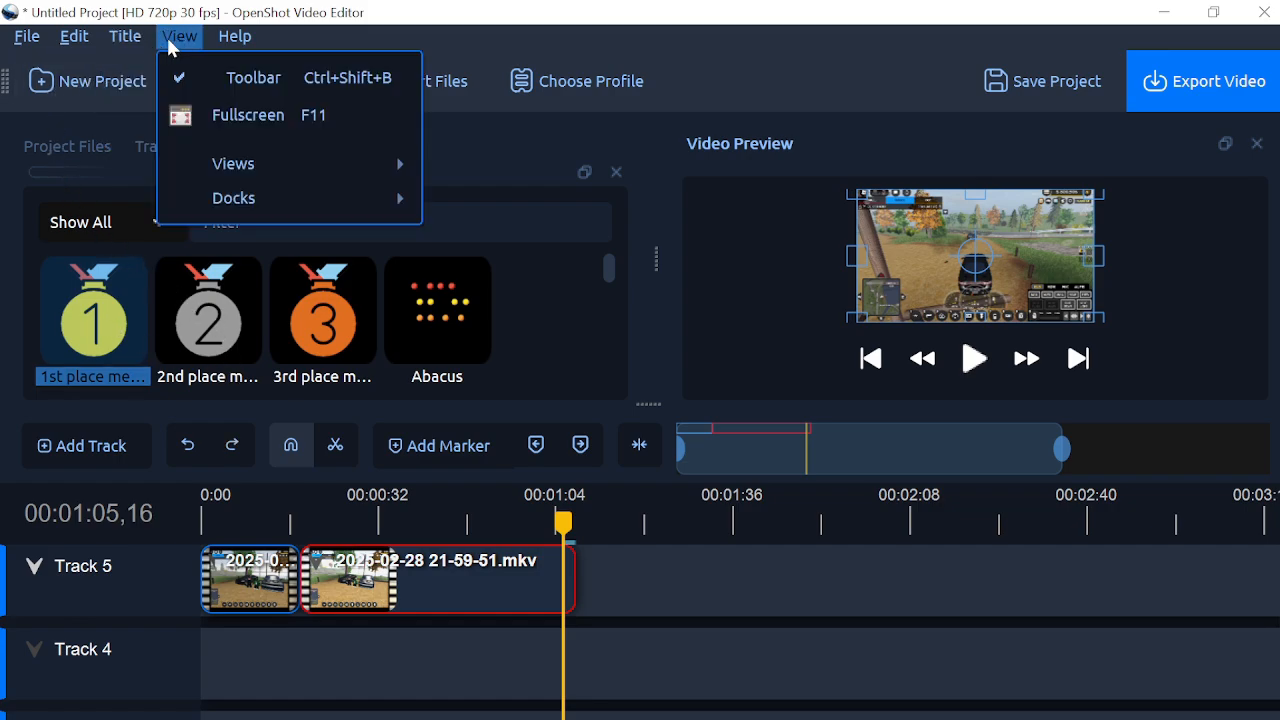
click(768, 322)
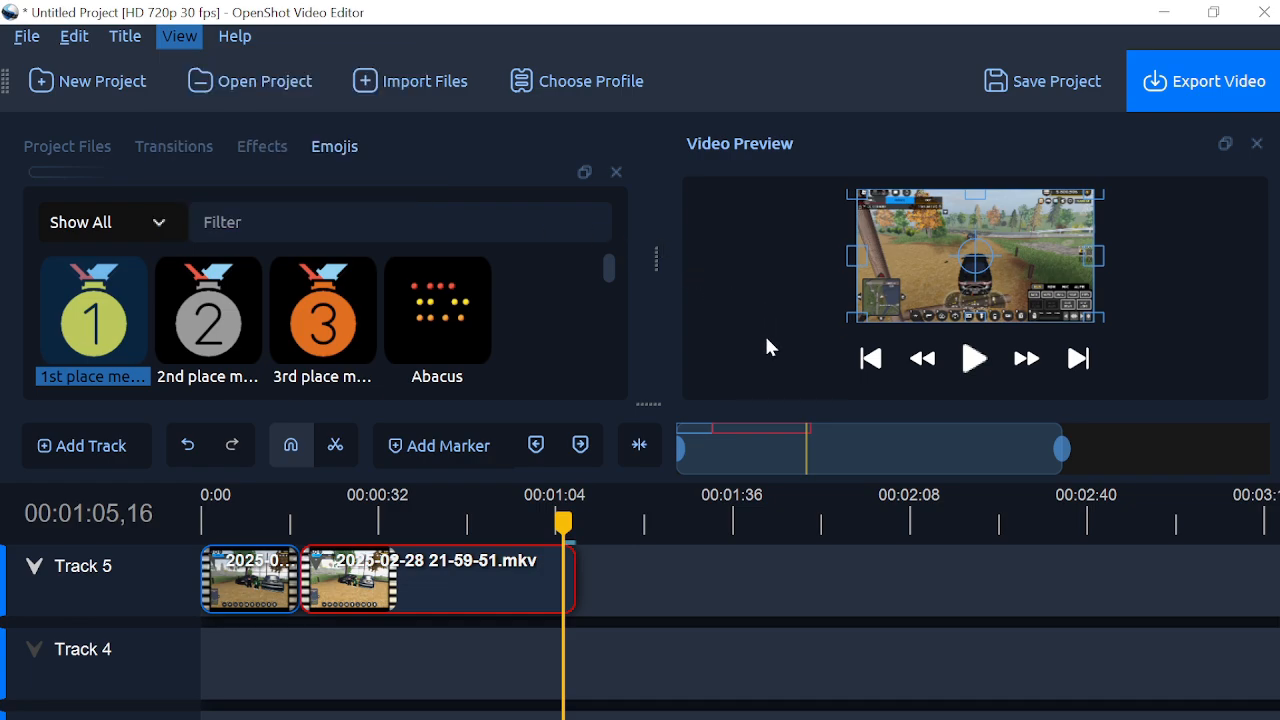